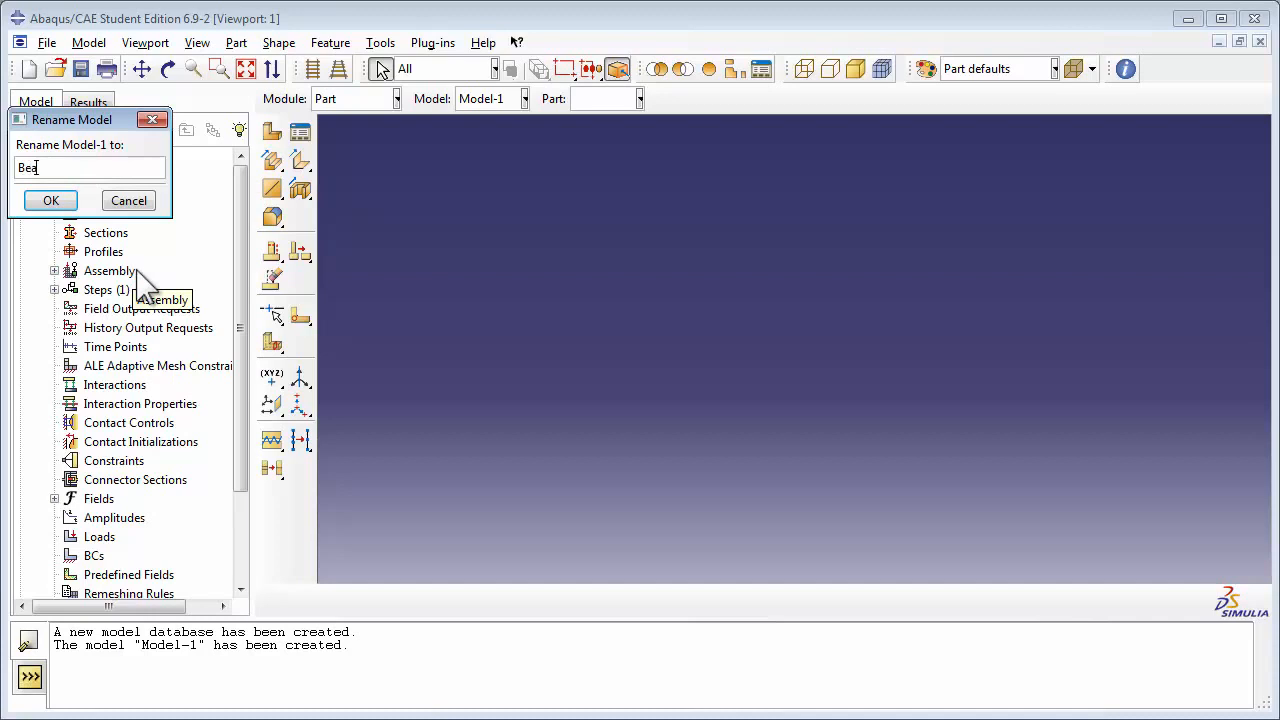
Step: Rename Model-1 as Beam Frame
{"action": "type", "text": "me"}
{"action": "left_click", "coordinate": [40, 202]}
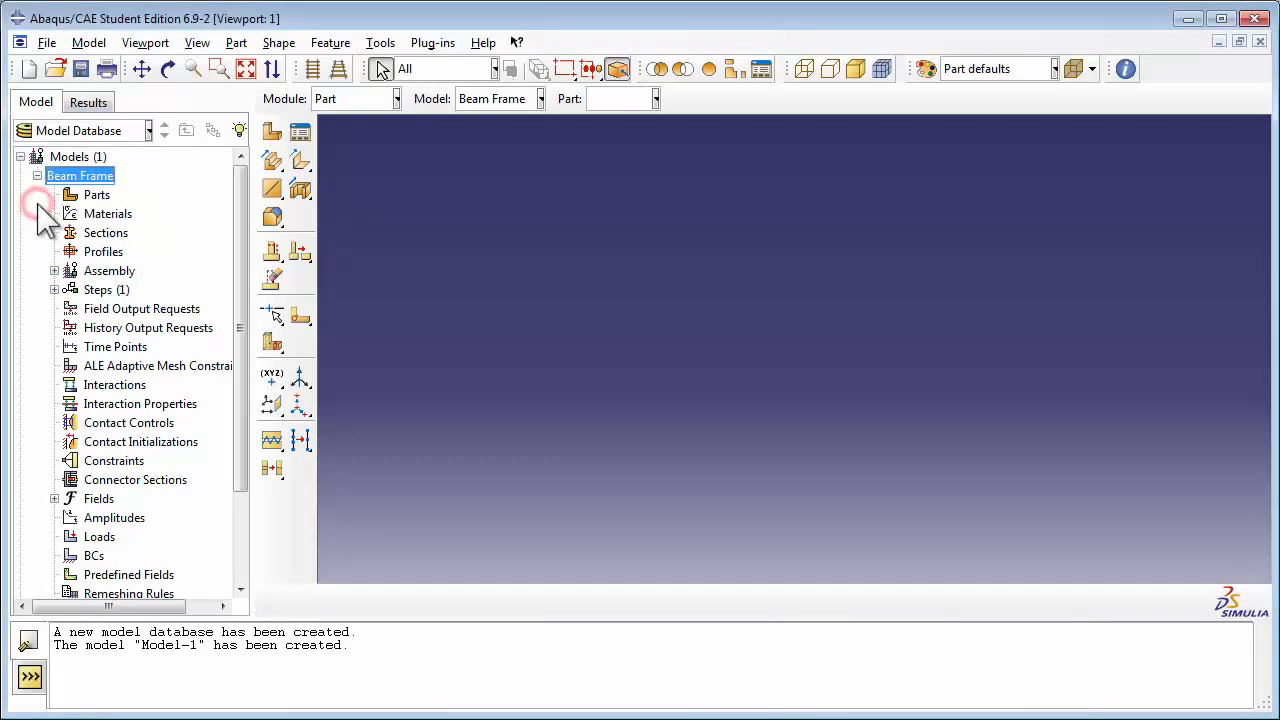
Step: Create a 3D deformable part named Frame with a coordinates-type point base feature at 0.0,0.0,0.0 and an approximate size of 20
{"action": "double_click", "coordinate": [95, 195]}
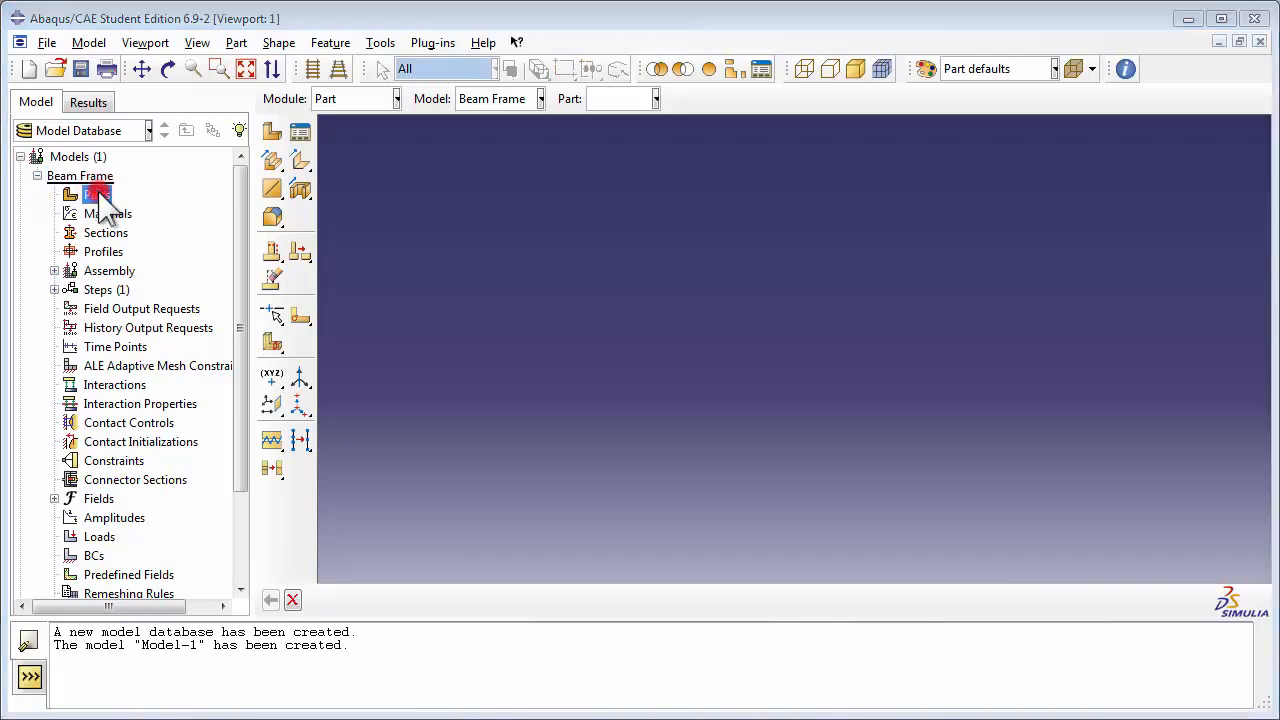
{"action": "type", "text": "Frame"}
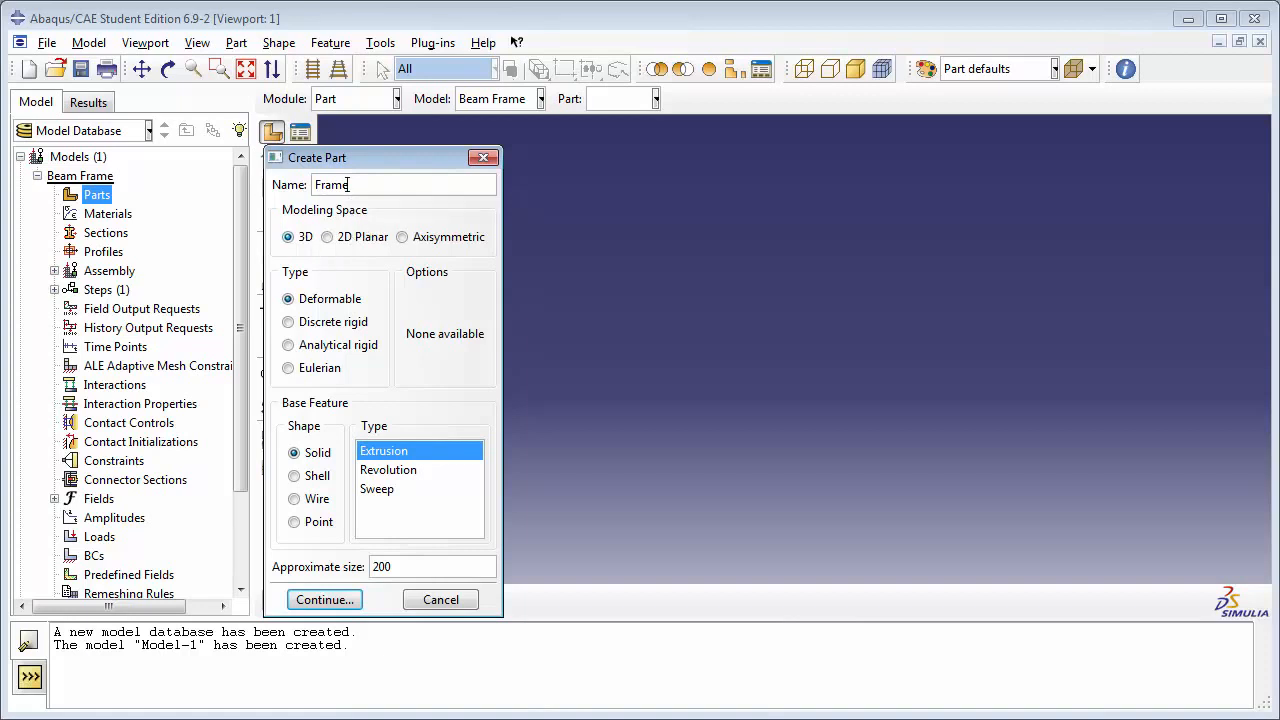
{"action": "left_click", "coordinate": [289, 237]}
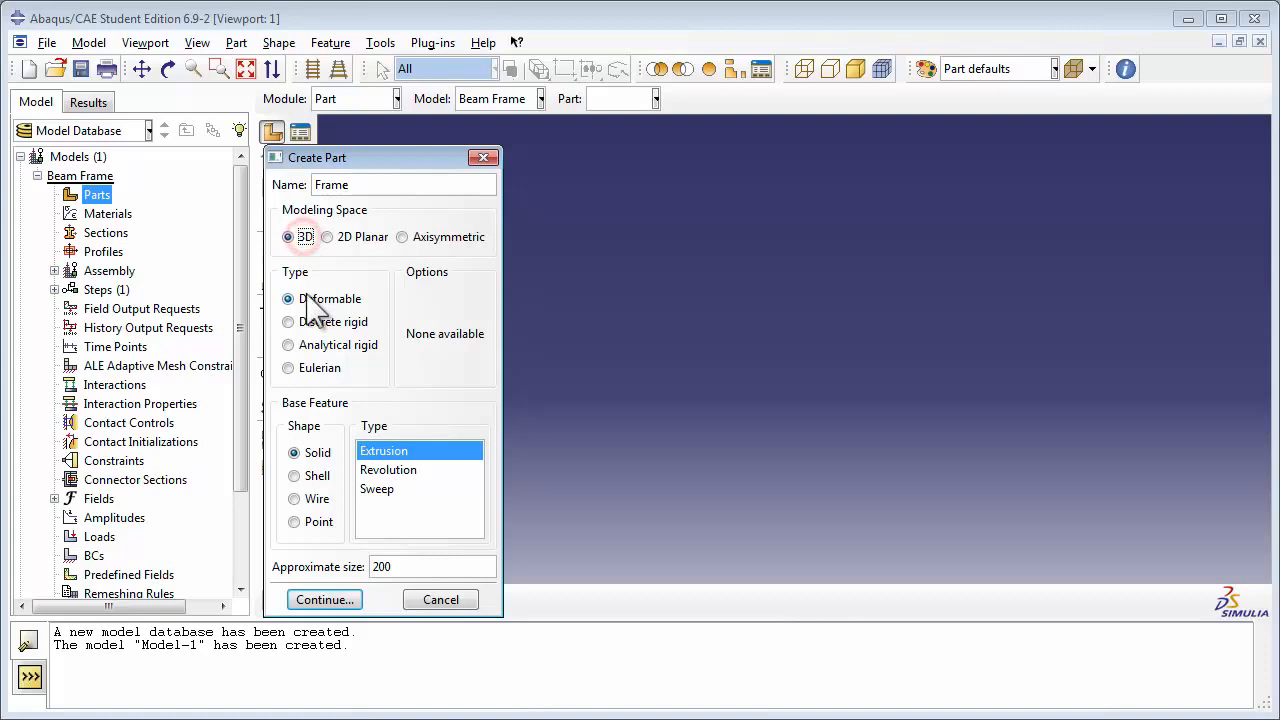
{"action": "left_click", "coordinate": [289, 299]}
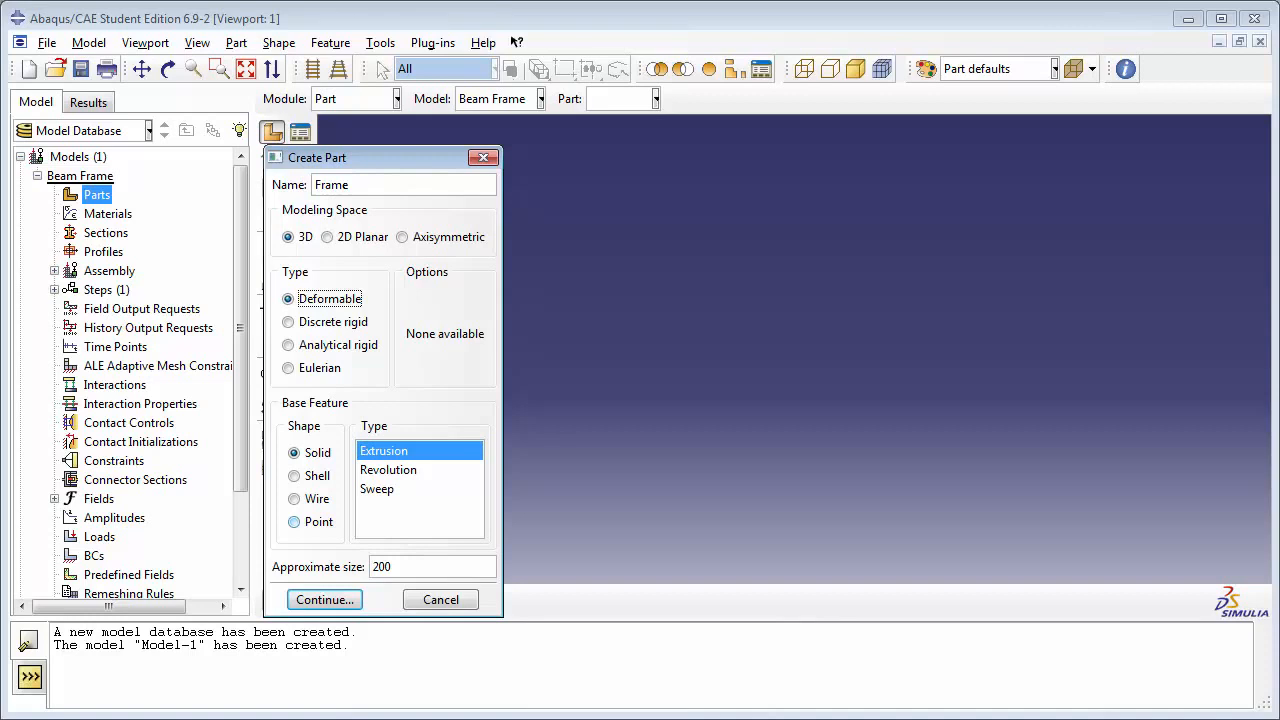
{"action": "left_click", "coordinate": [294, 521]}
{"action": "left_click", "coordinate": [415, 451]}
{"action": "left_click", "coordinate": [414, 566]}
{"action": "key", "text": "BackSpace"}
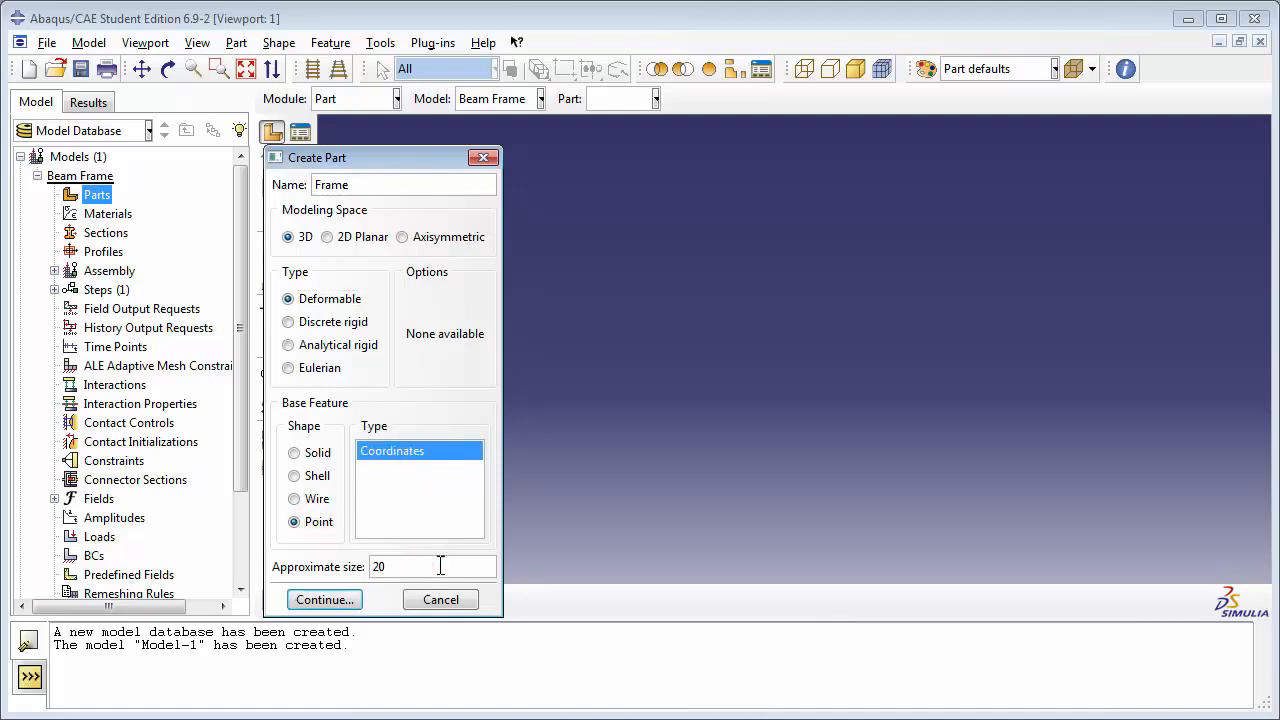
{"action": "left_click", "coordinate": [322, 600]}
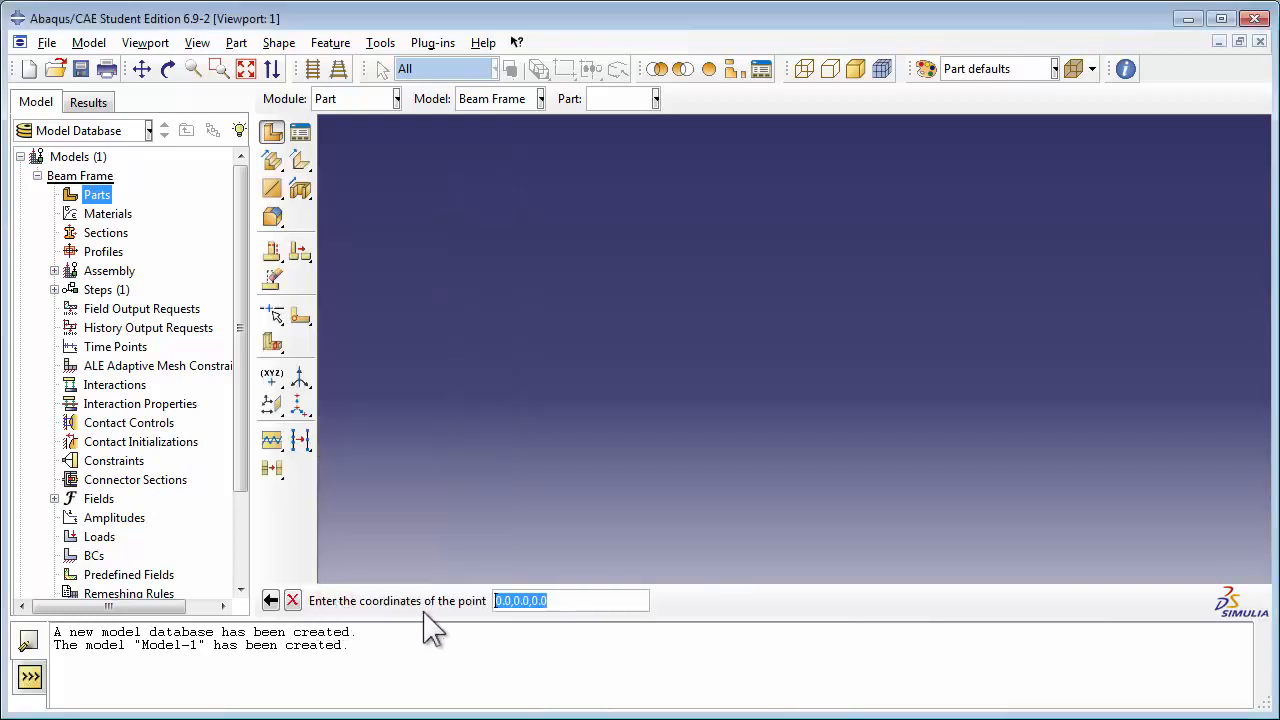
{"action": "left_click", "coordinate": [547, 600]}
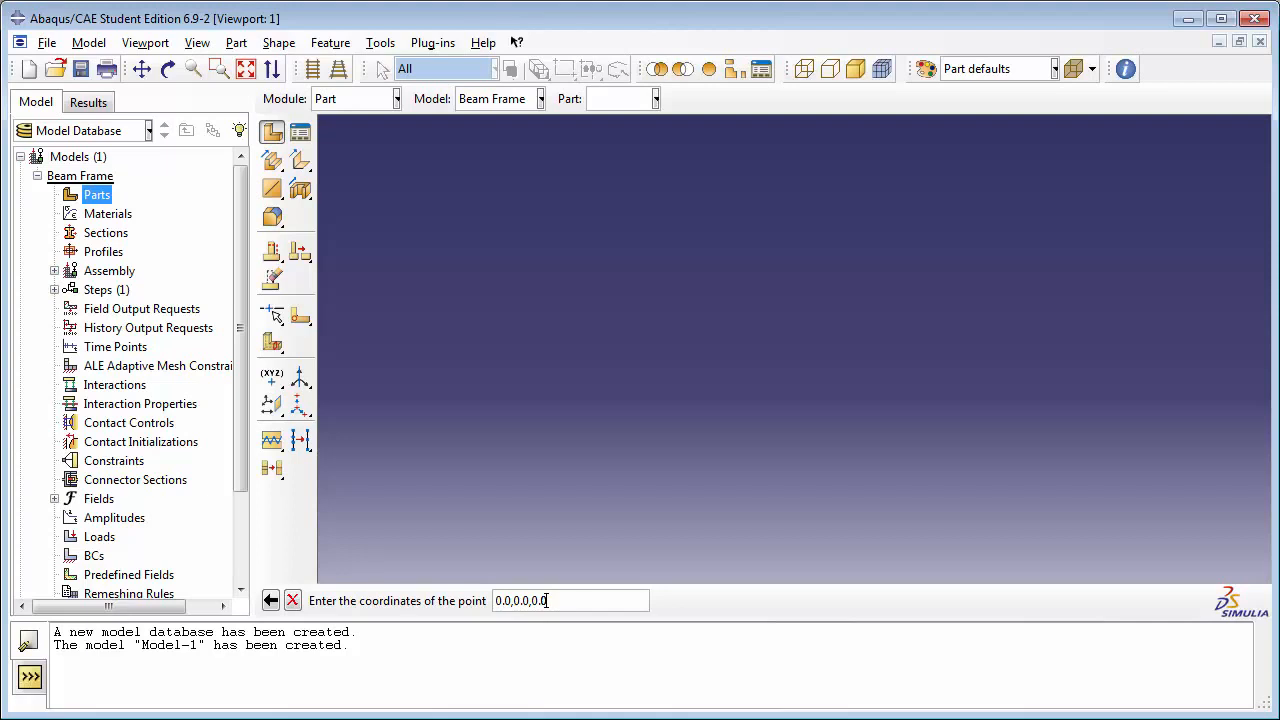
{"action": "key", "text": "Return"}
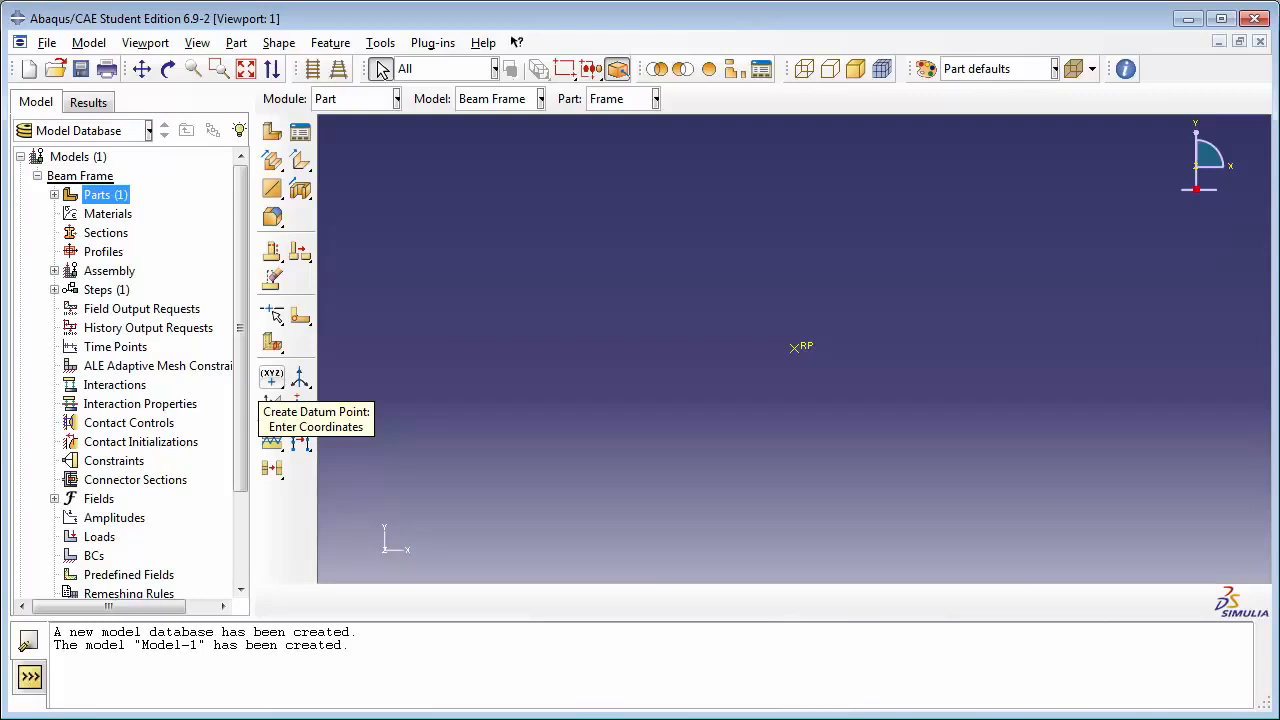
Step: Create a datum point offset 13.0,0.0,0.0 from the reference point
{"action": "left_click", "coordinate": [272, 377]}
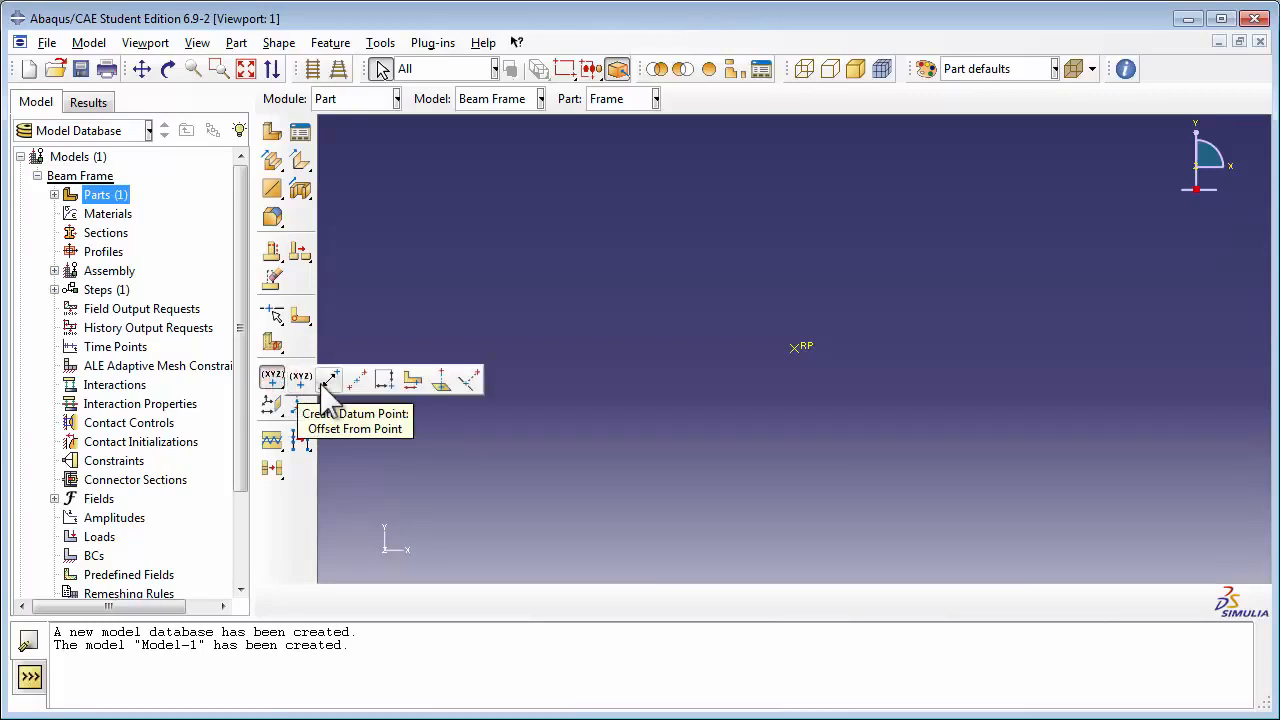
{"action": "left_click", "coordinate": [328, 381]}
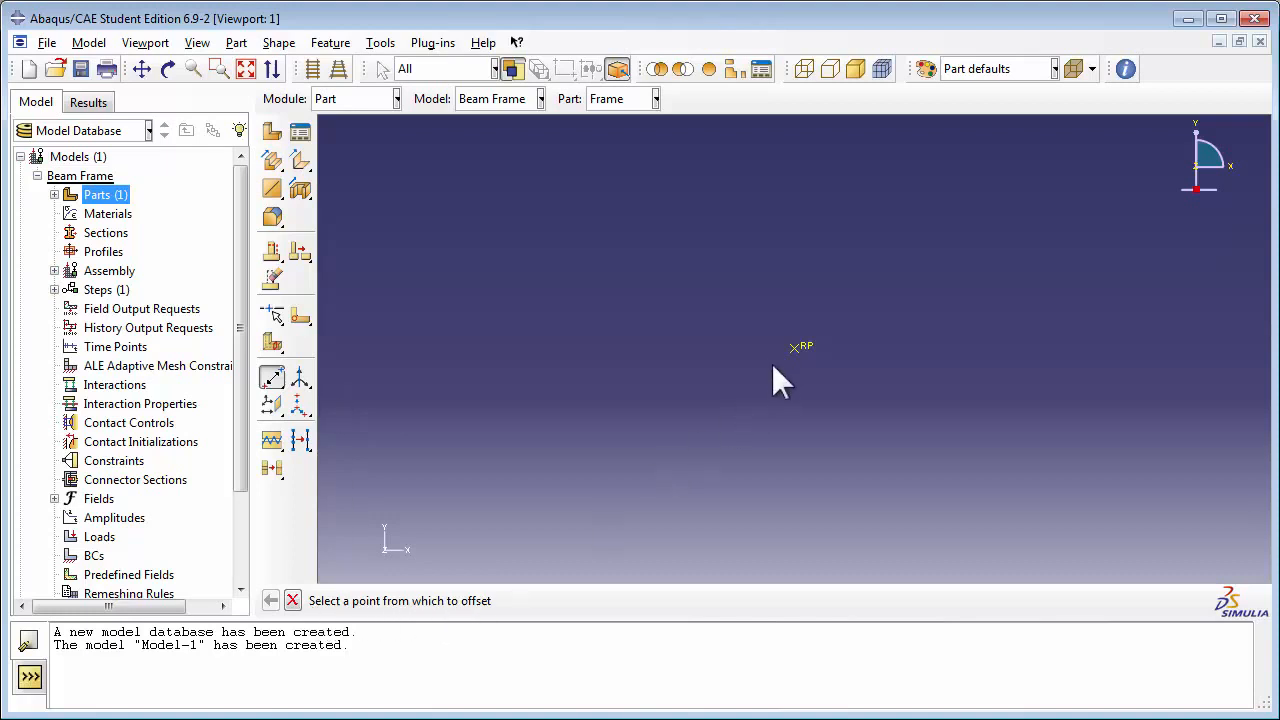
{"action": "left_click", "coordinate": [795, 347]}
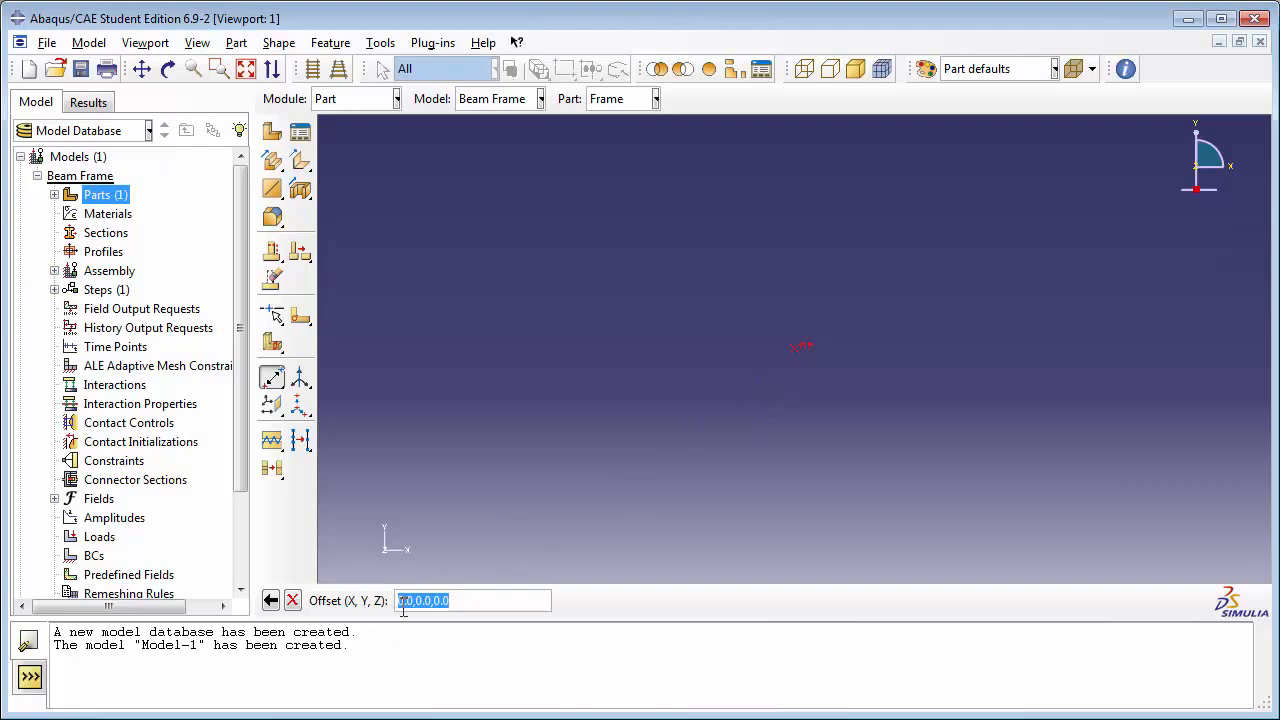
{"action": "left_click_drag", "start_coordinate": [404, 600], "coordinate": [396, 600]}
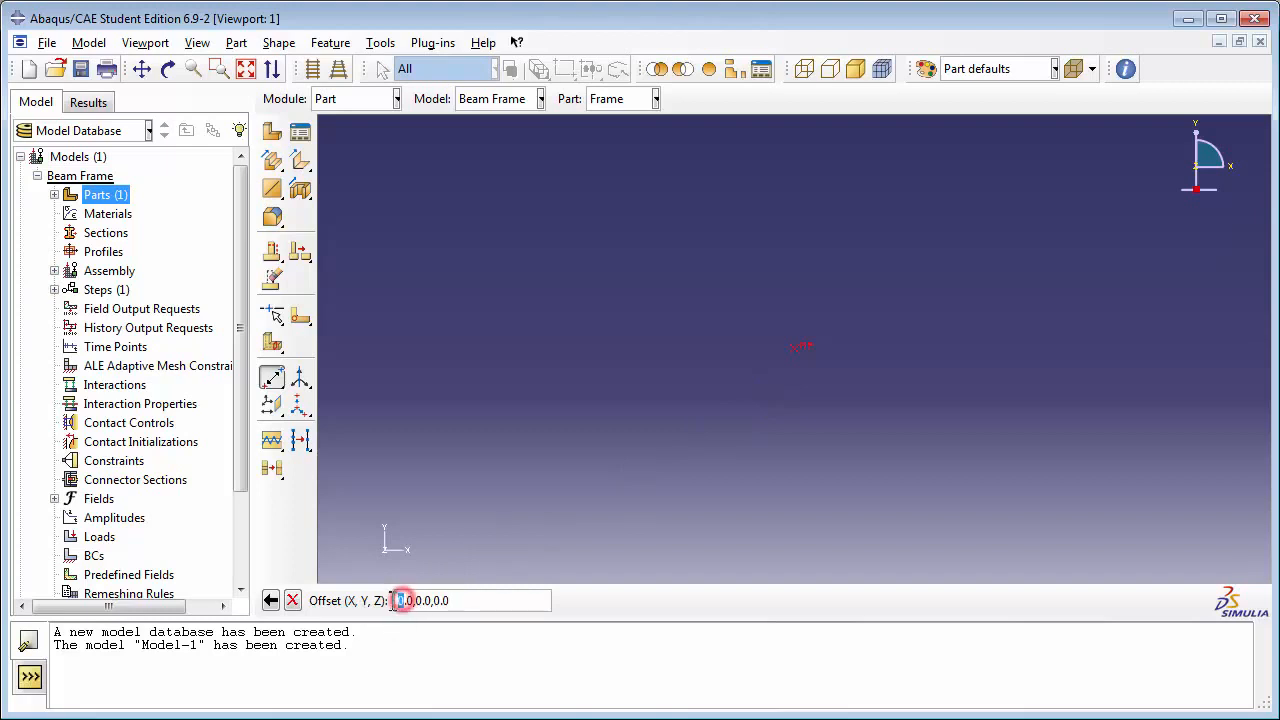
{"action": "type", "text": "13"}
{"action": "left_click", "coordinate": [457, 600]}
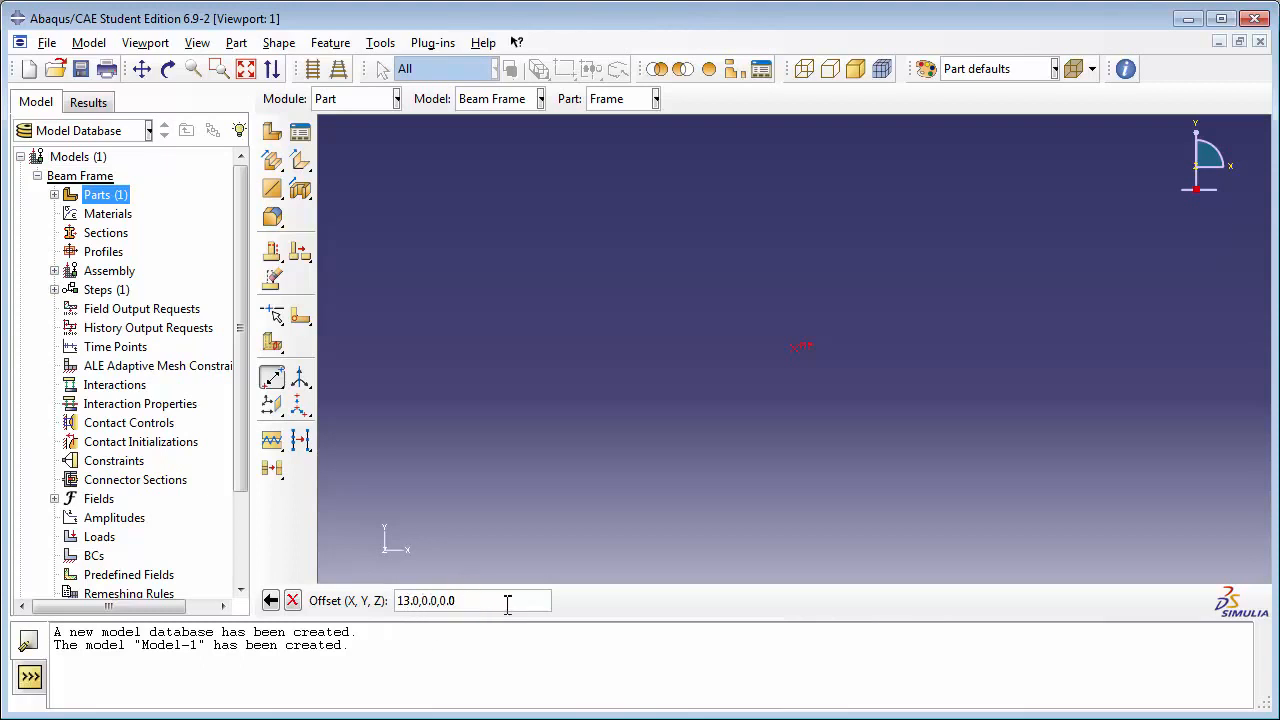
{"action": "key", "text": "Return"}
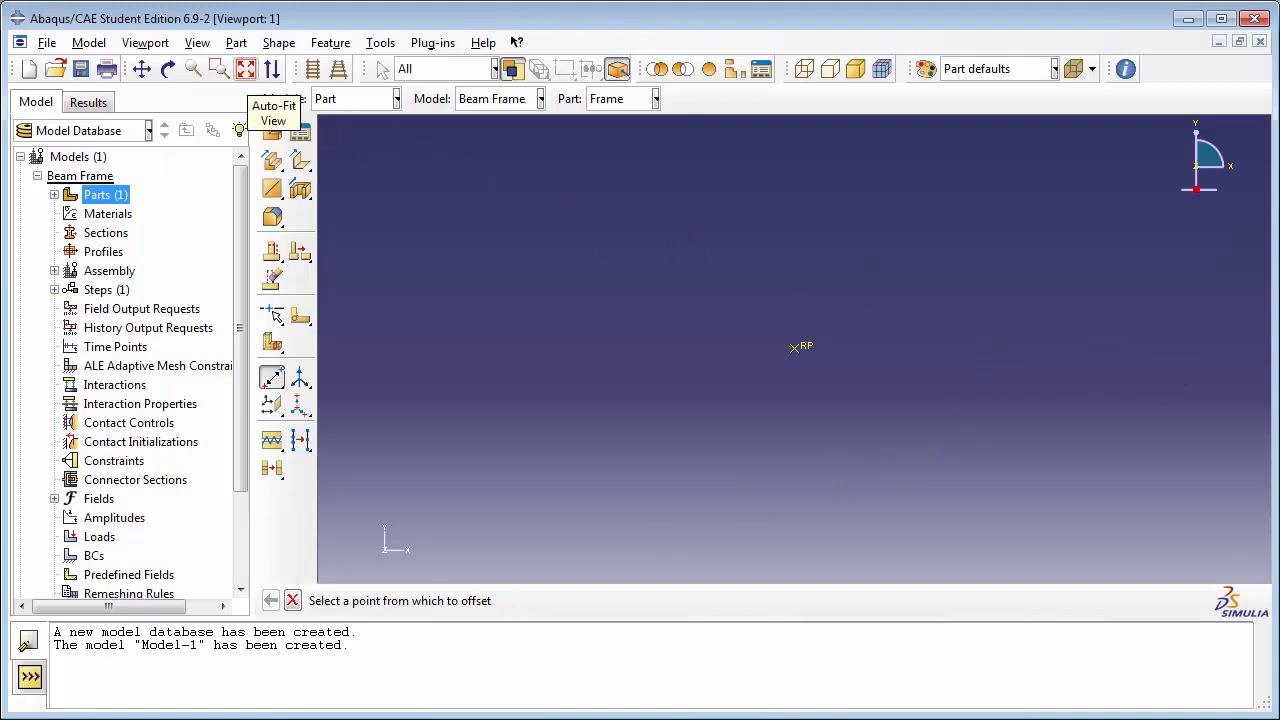
Step: Create a second datum point offset 4.0,-3.0,0.0 from the reference point
{"action": "left_click", "coordinate": [245, 68]}
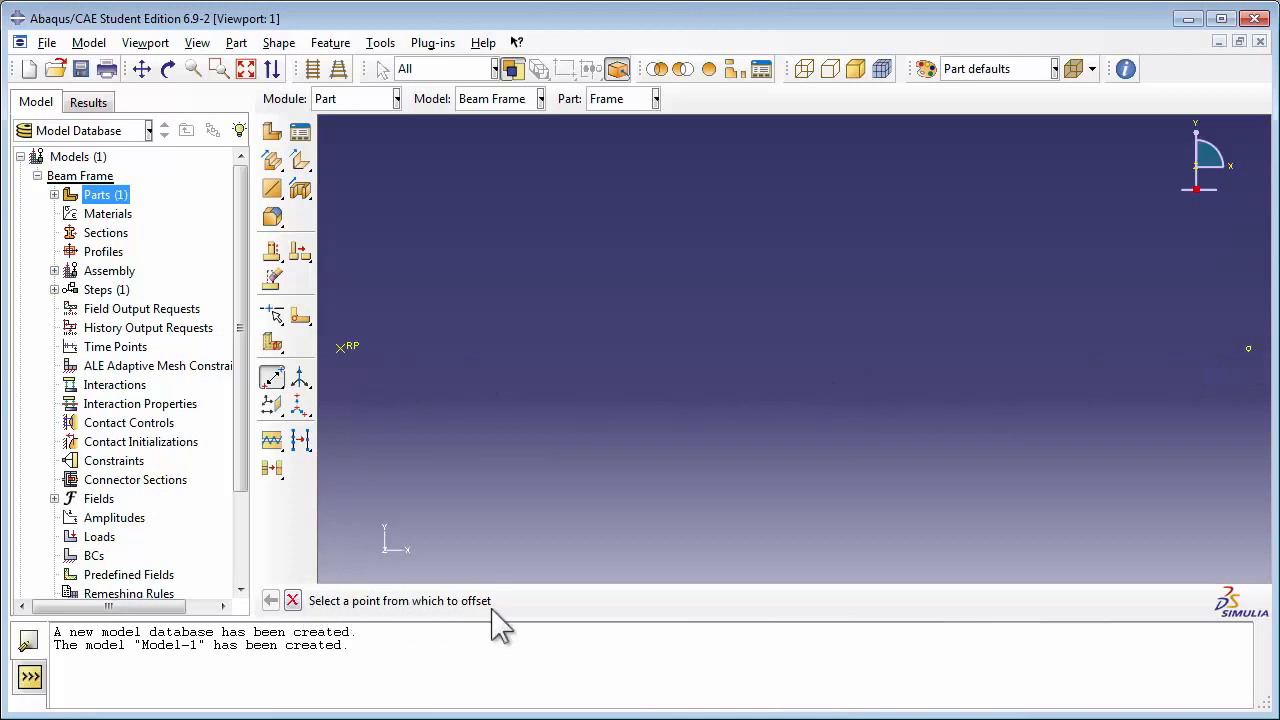
{"action": "left_click", "coordinate": [341, 347]}
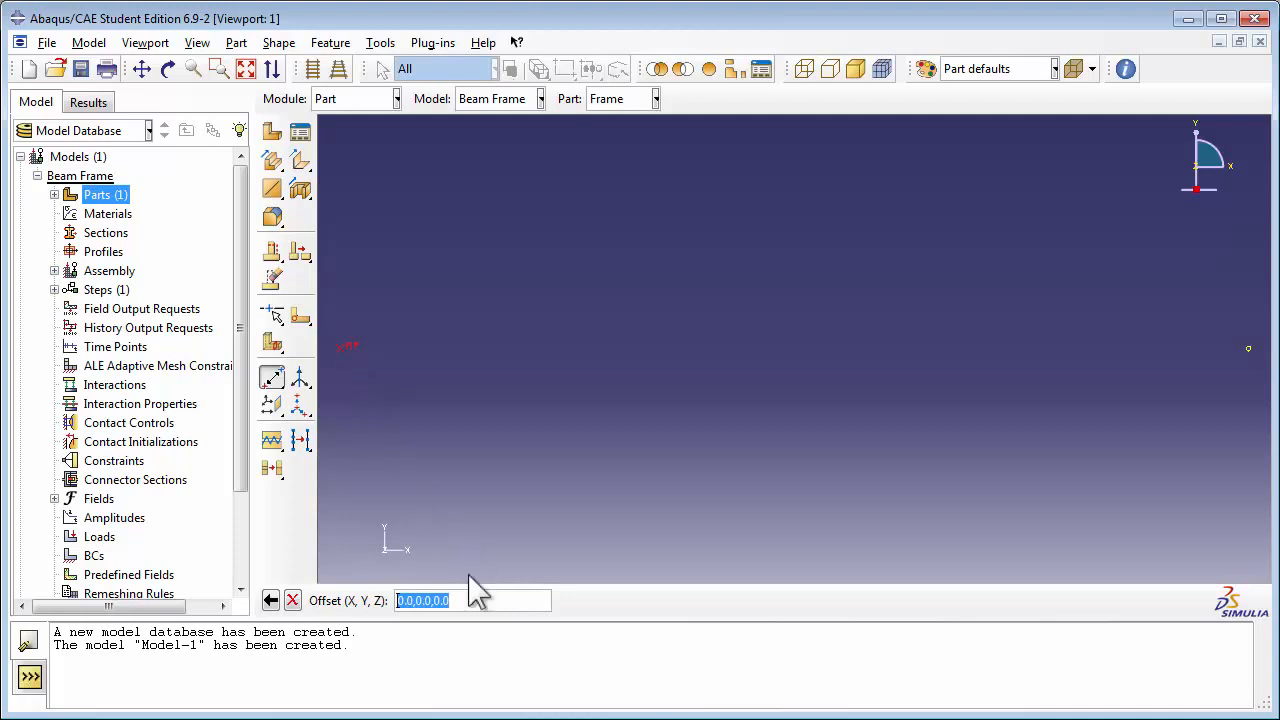
{"action": "left_click", "coordinate": [401, 600]}
{"action": "left_click_drag", "start_coordinate": [401, 602], "coordinate": [419, 601]}
{"action": "type", "text": "4"}
{"action": "type", "text": "1"}
{"action": "type", "text": "3"}
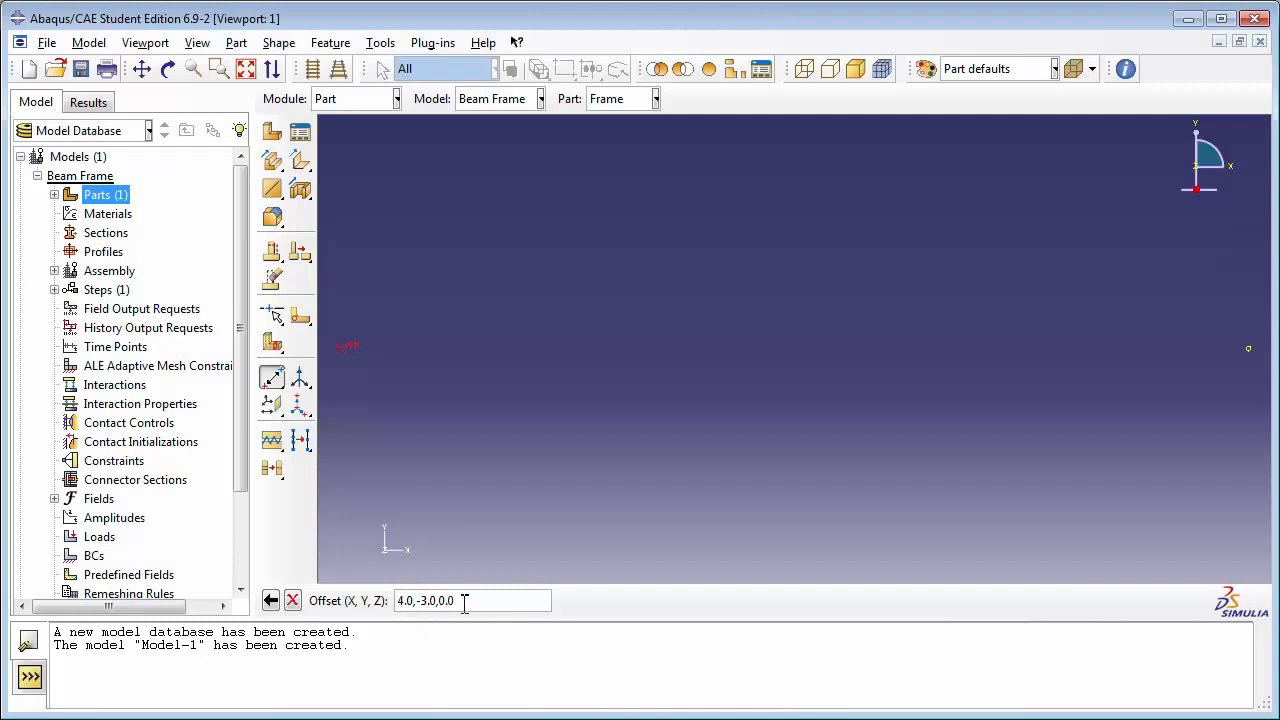
{"action": "left_click", "coordinate": [475, 601]}
{"action": "key", "text": "Return"}
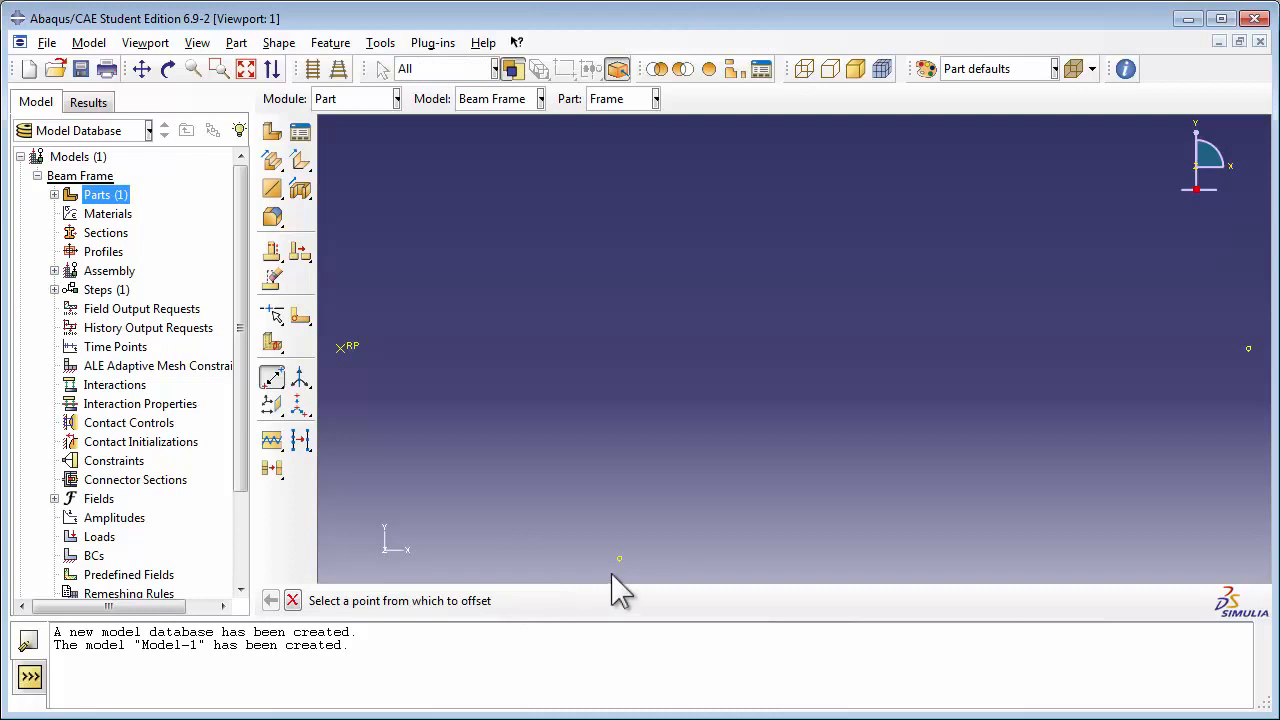
Step: Create a third datum point offset 1.0,0.0,0.0 from the reference point
{"action": "left_click", "coordinate": [245, 68]}
{"action": "left_click", "coordinate": [341, 242]}
{"action": "left_click", "coordinate": [400, 600]}
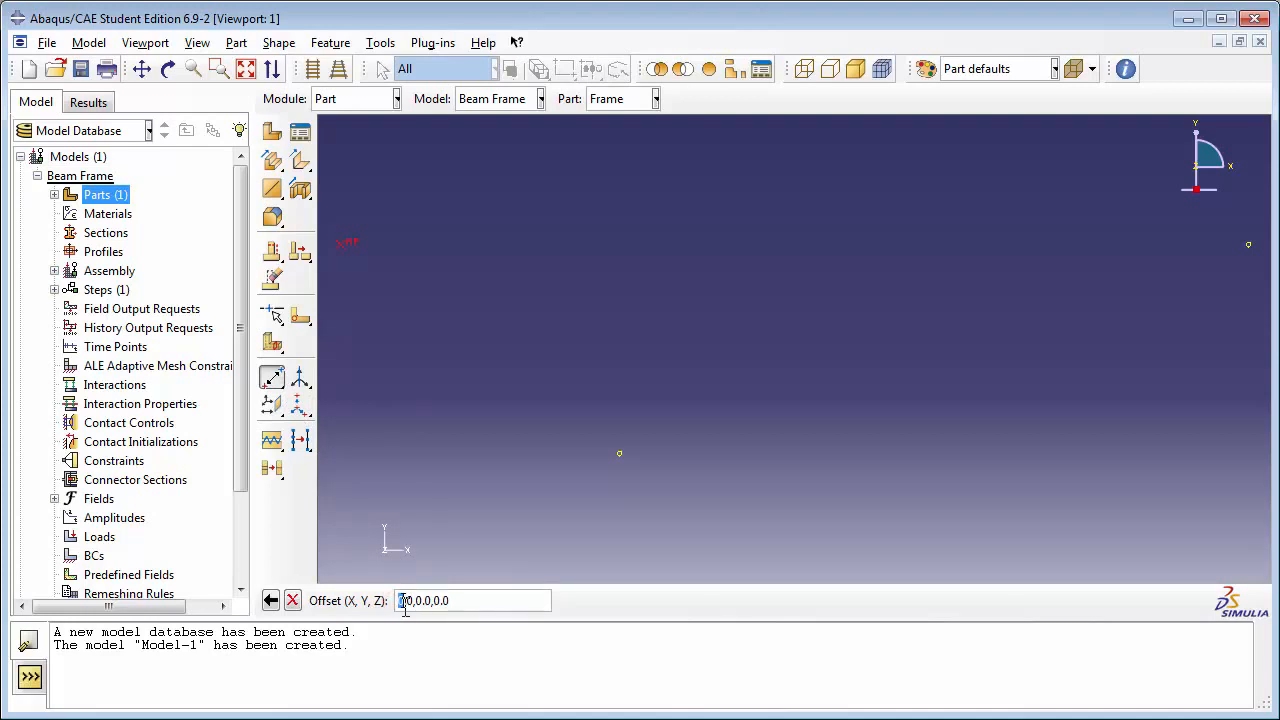
{"action": "type", "text": "1"}
{"action": "key", "text": "Return"}
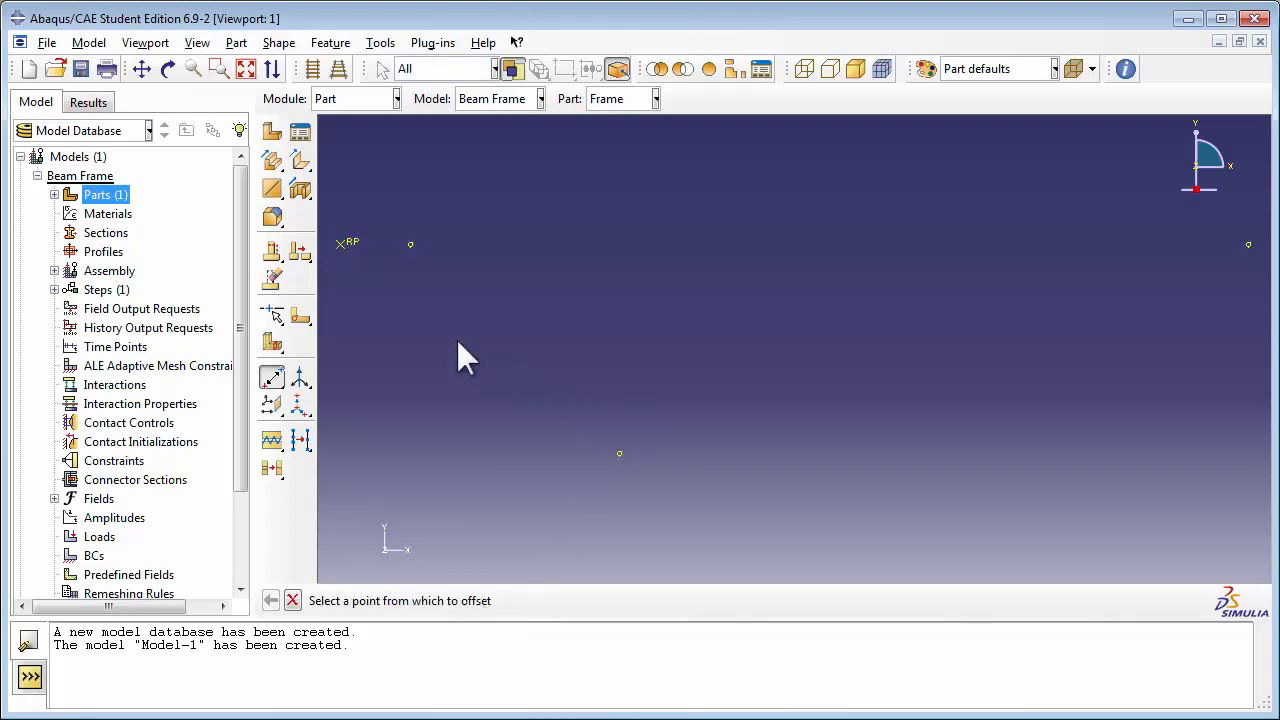
Step: Create a datum plane through the three offset datum points using the 3 Points method
{"action": "left_click", "coordinate": [274, 407]}
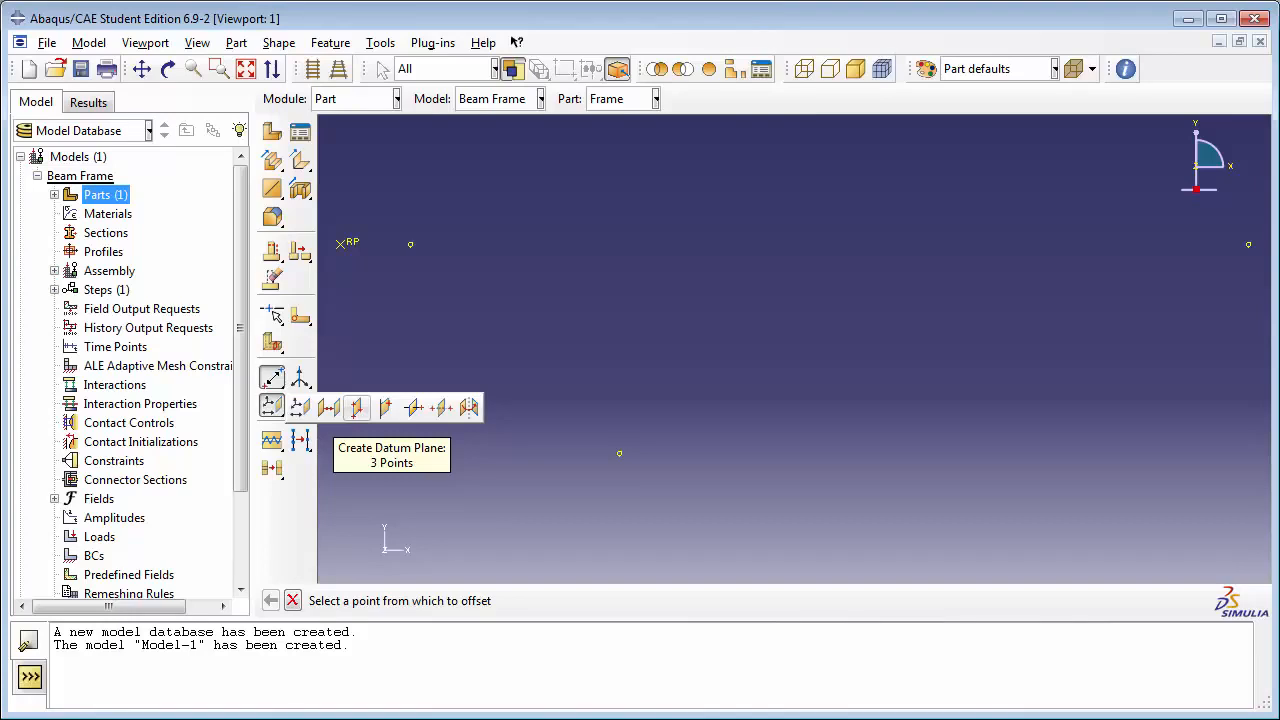
{"action": "left_click", "coordinate": [357, 415]}
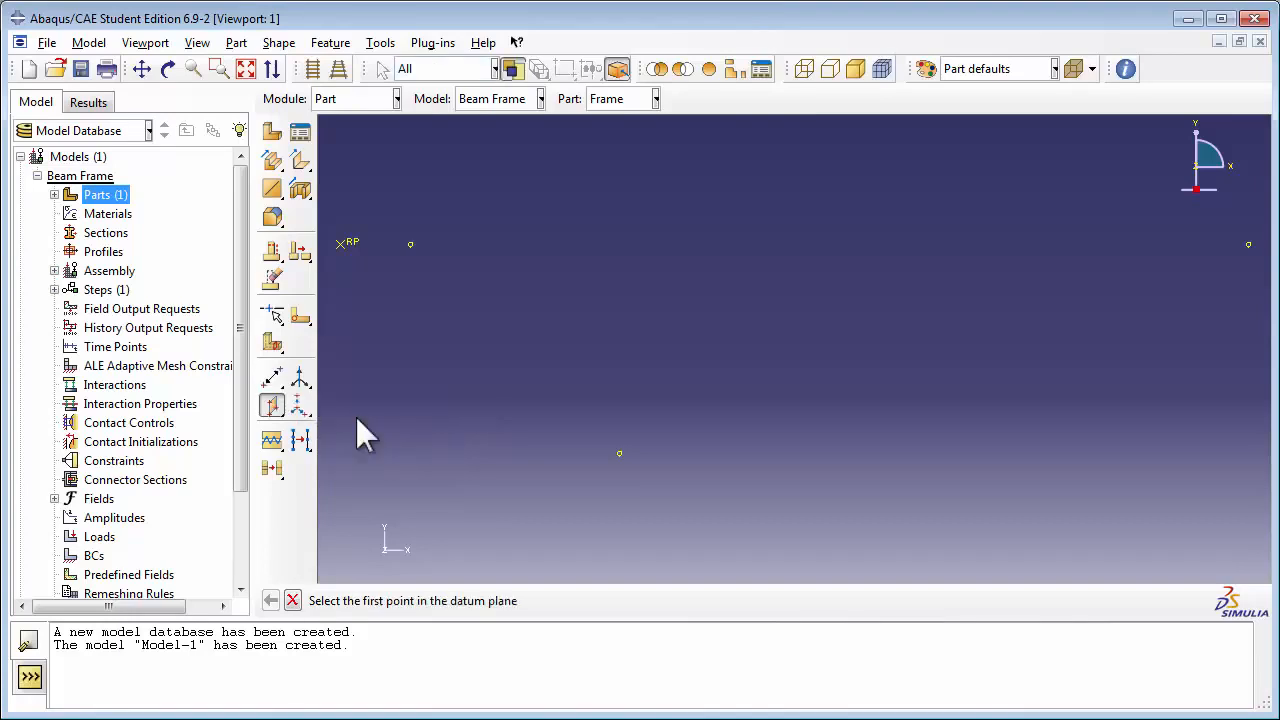
{"action": "left_click", "coordinate": [410, 242]}
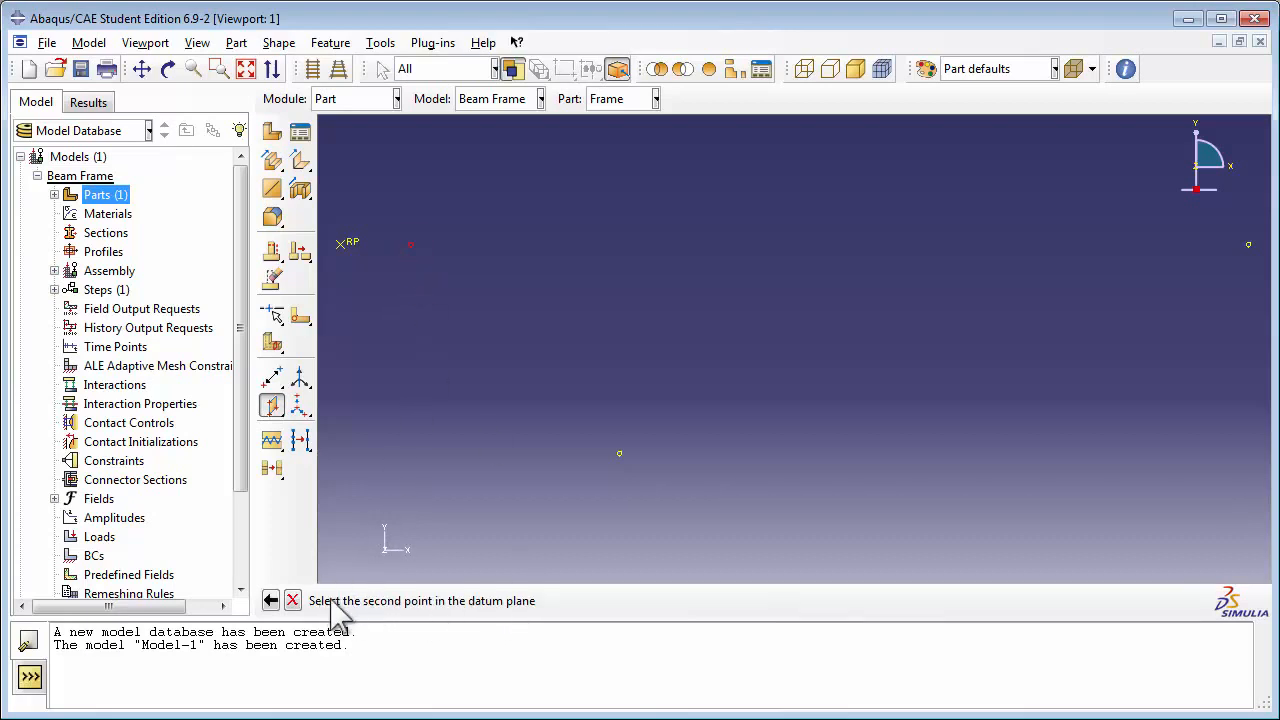
{"action": "left_click", "coordinate": [620, 454]}
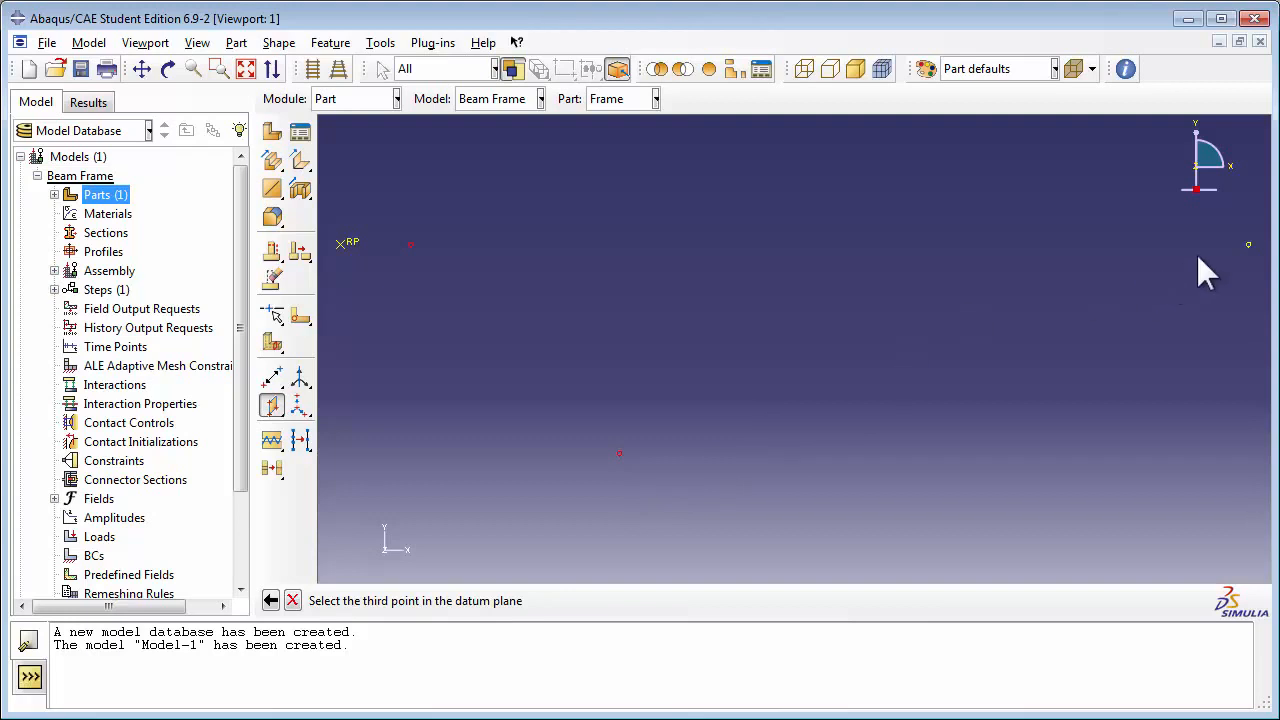
{"action": "left_click", "coordinate": [1248, 246]}
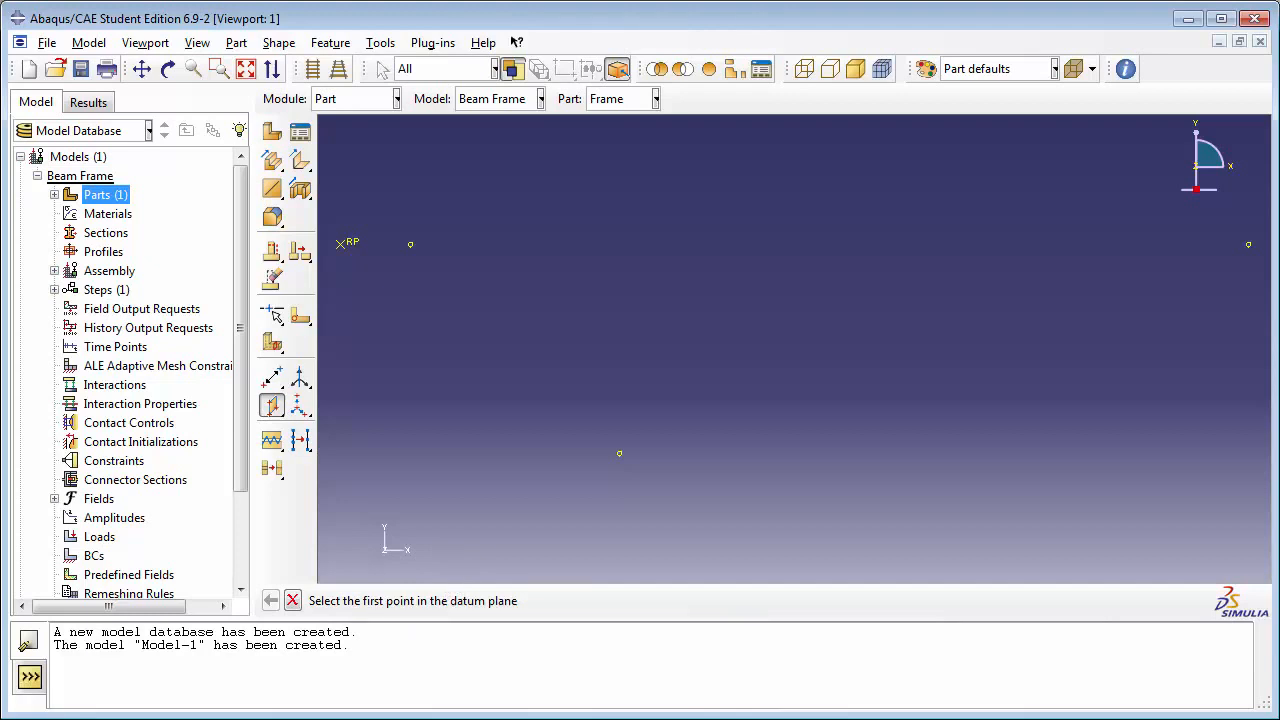
Step: Create a datum axis along the principal Y-Axis
{"action": "left_click", "coordinate": [246, 70]}
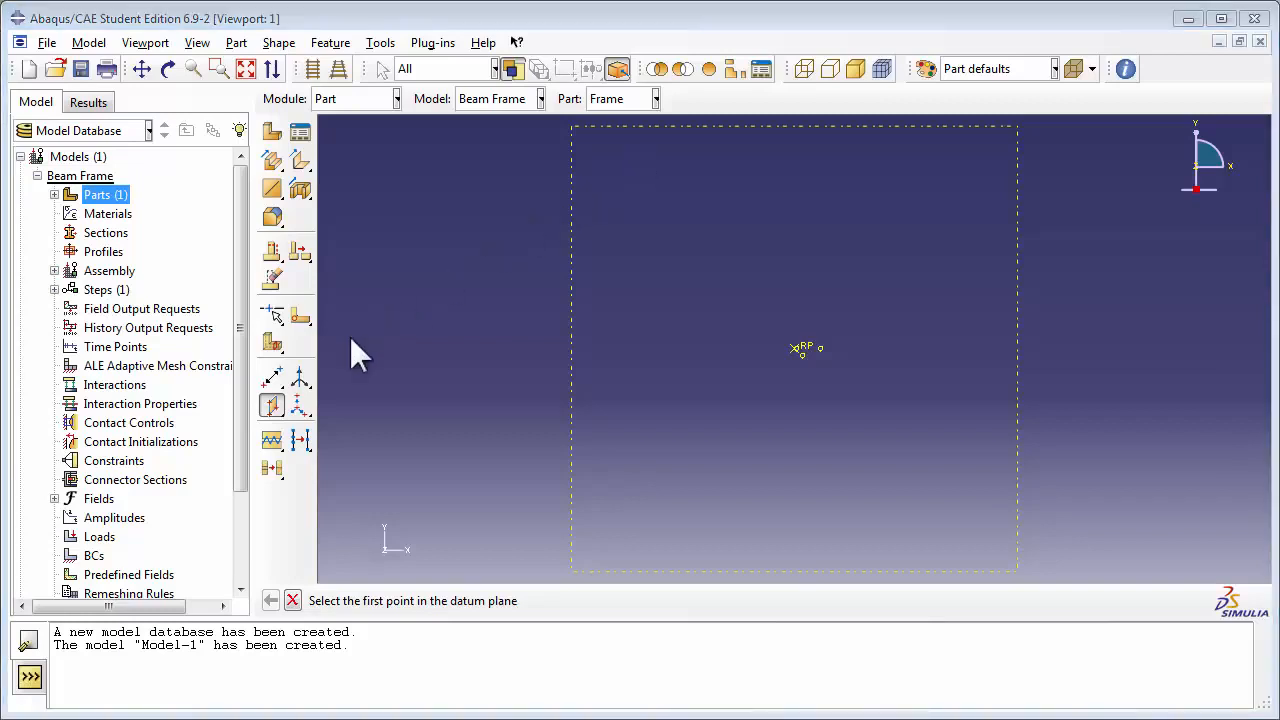
{"action": "left_click", "coordinate": [306, 382]}
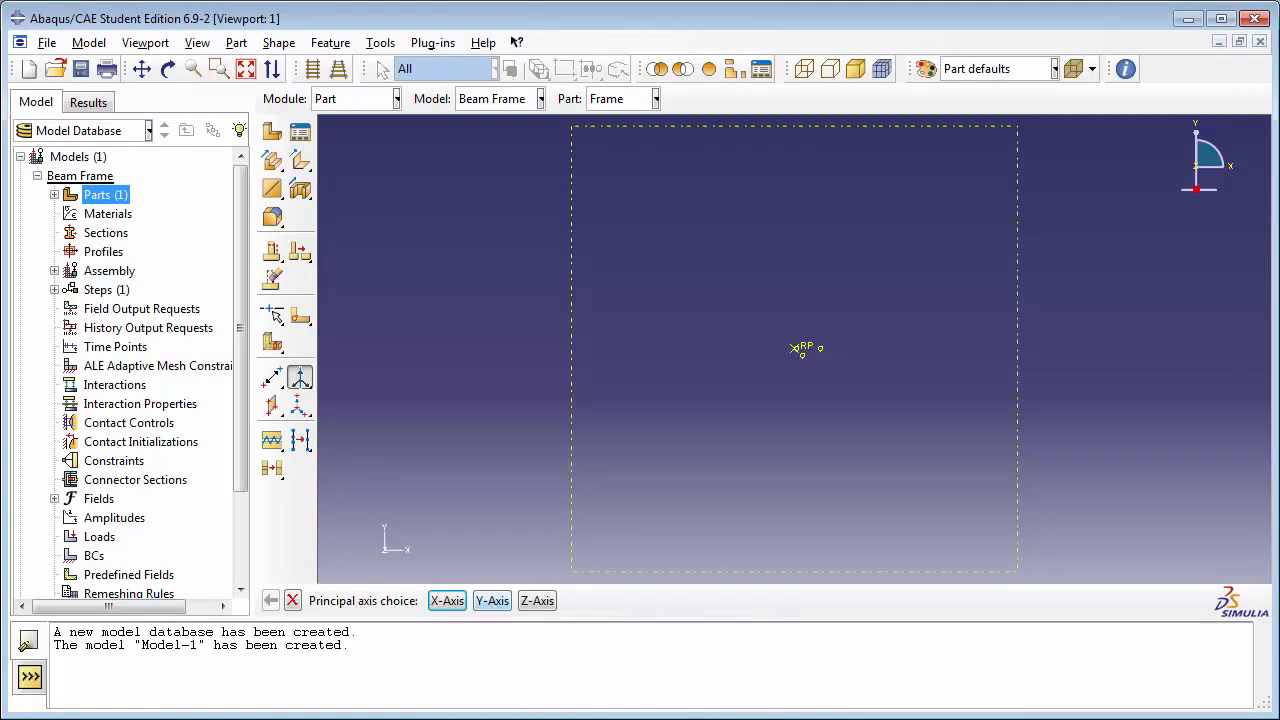
{"action": "left_click", "coordinate": [492, 600]}
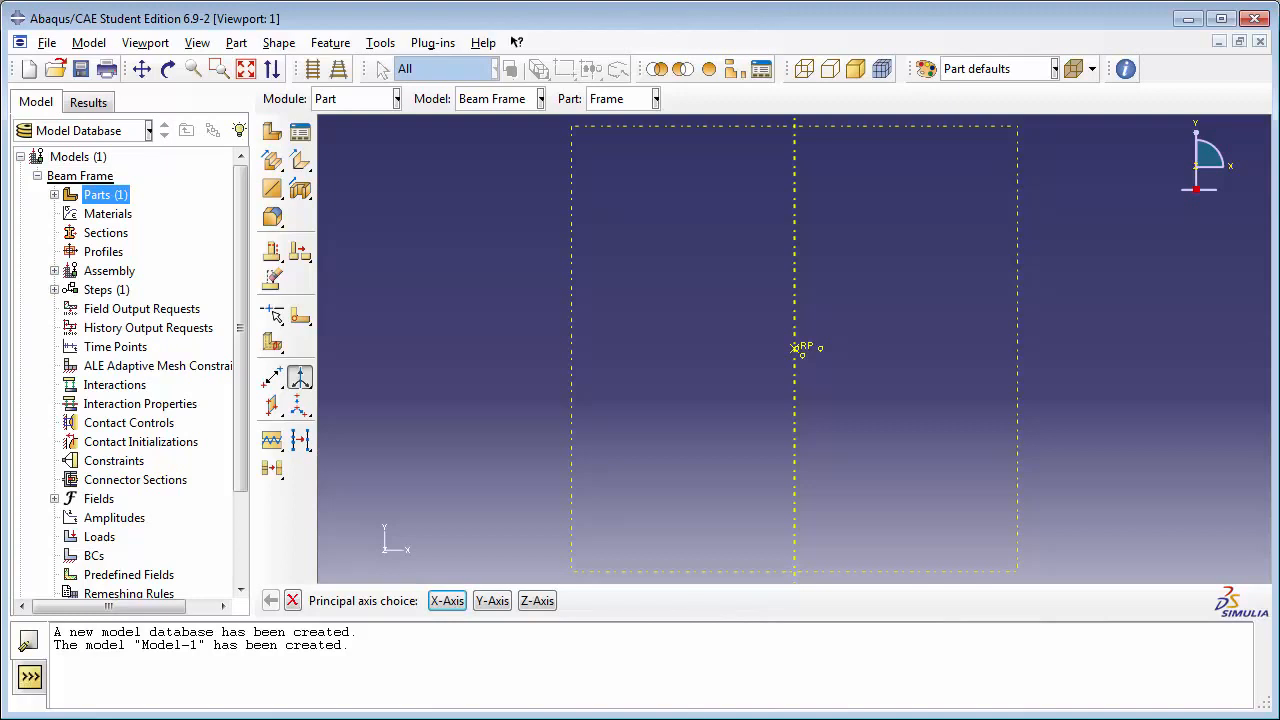
Step: Open a planar wire sketch on the datum plane, with the Y datum axis oriented vertical and on the left
{"action": "left_click", "coordinate": [274, 192]}
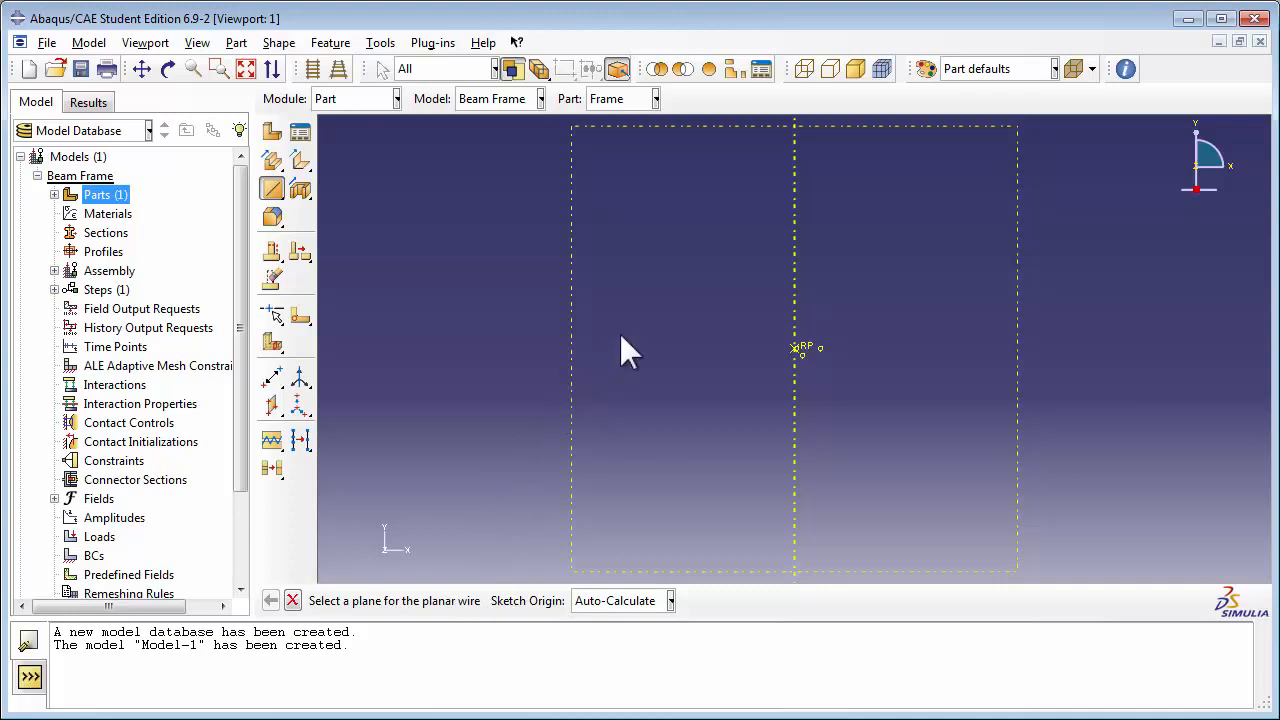
{"action": "left_click", "coordinate": [574, 358]}
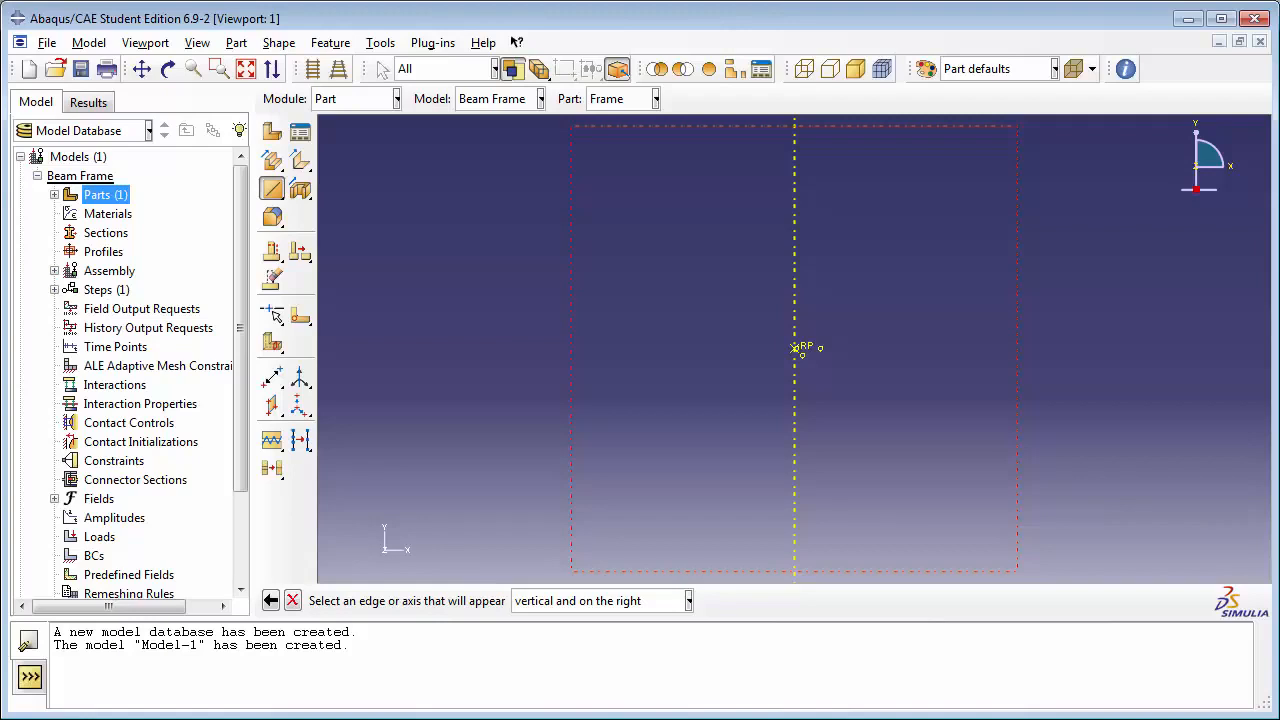
{"action": "left_click", "coordinate": [688, 600]}
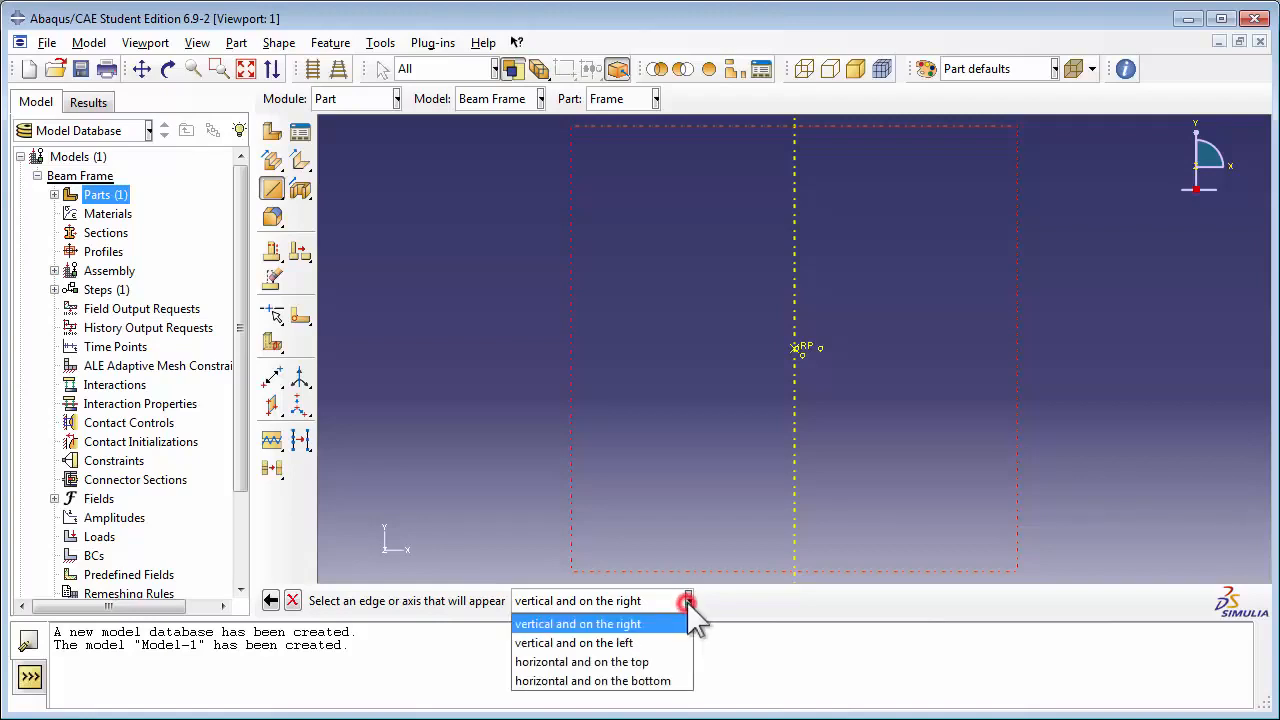
{"action": "left_click", "coordinate": [640, 648]}
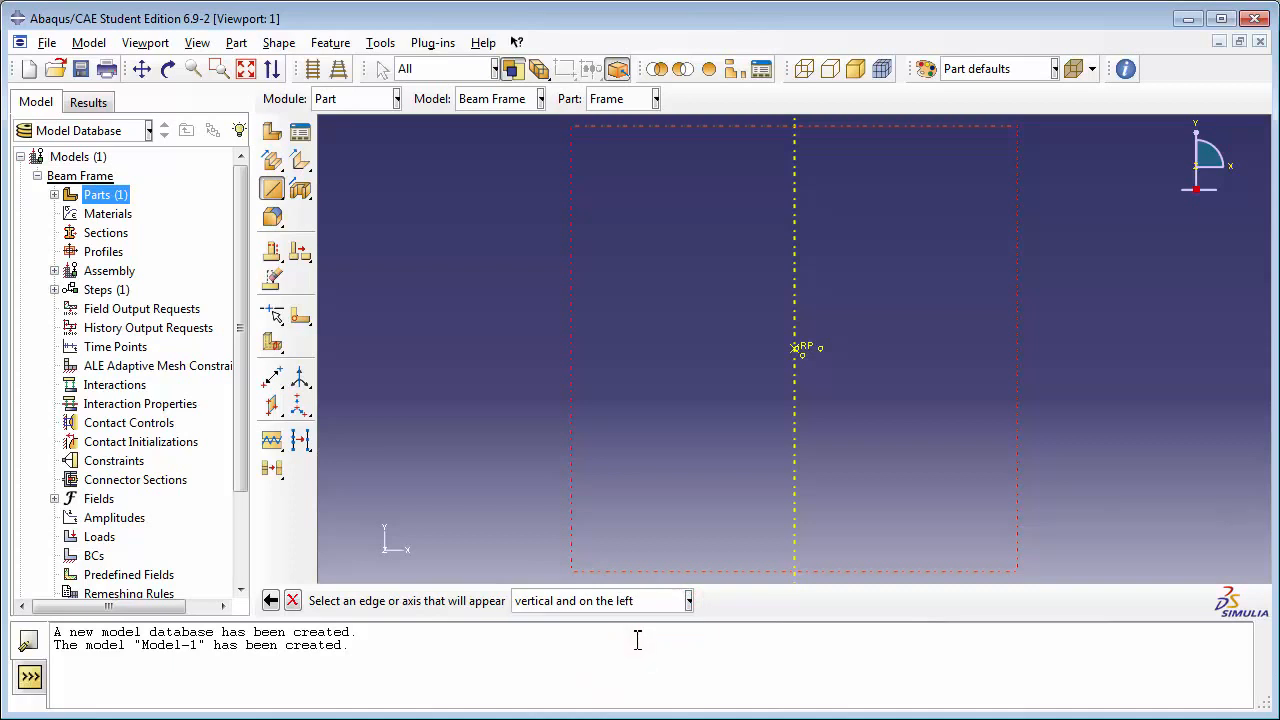
{"action": "left_click", "coordinate": [794, 393]}
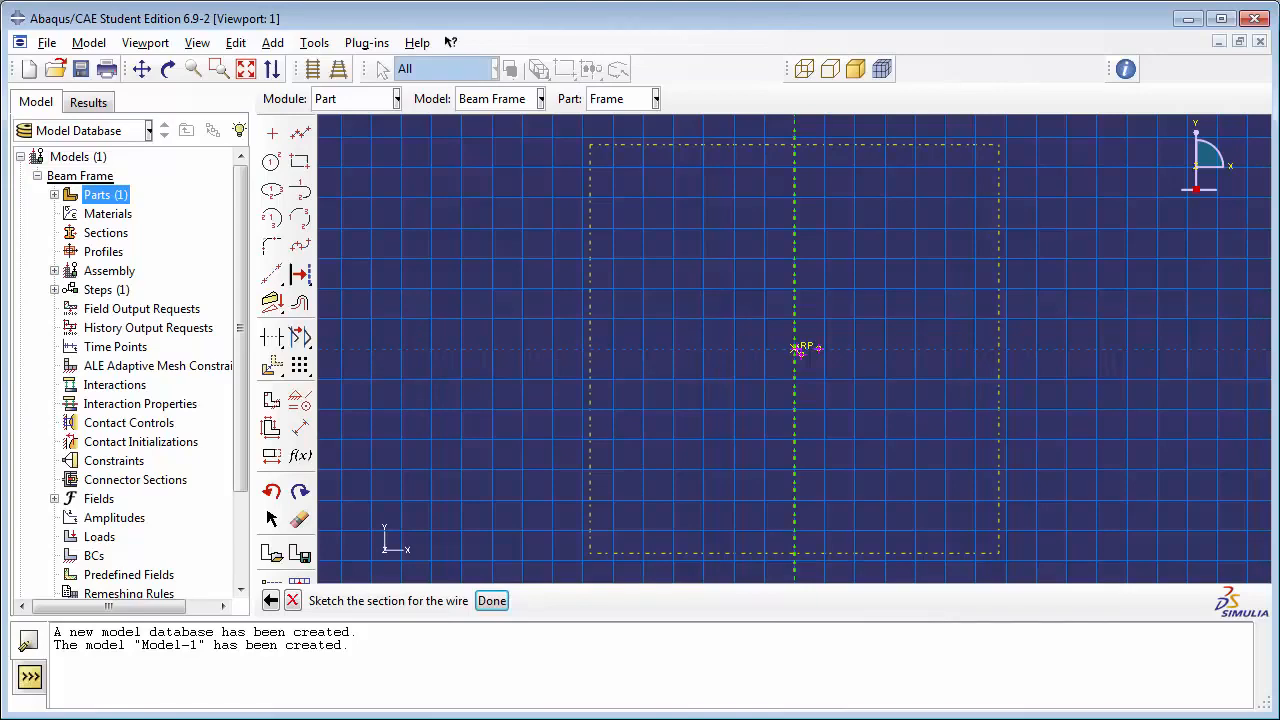
Step: Draw a closed trapezoid of connected lines through the three datum points, with a horizontal bottom edge ending at about (10.4, -3)
{"action": "left_click", "coordinate": [300, 135]}
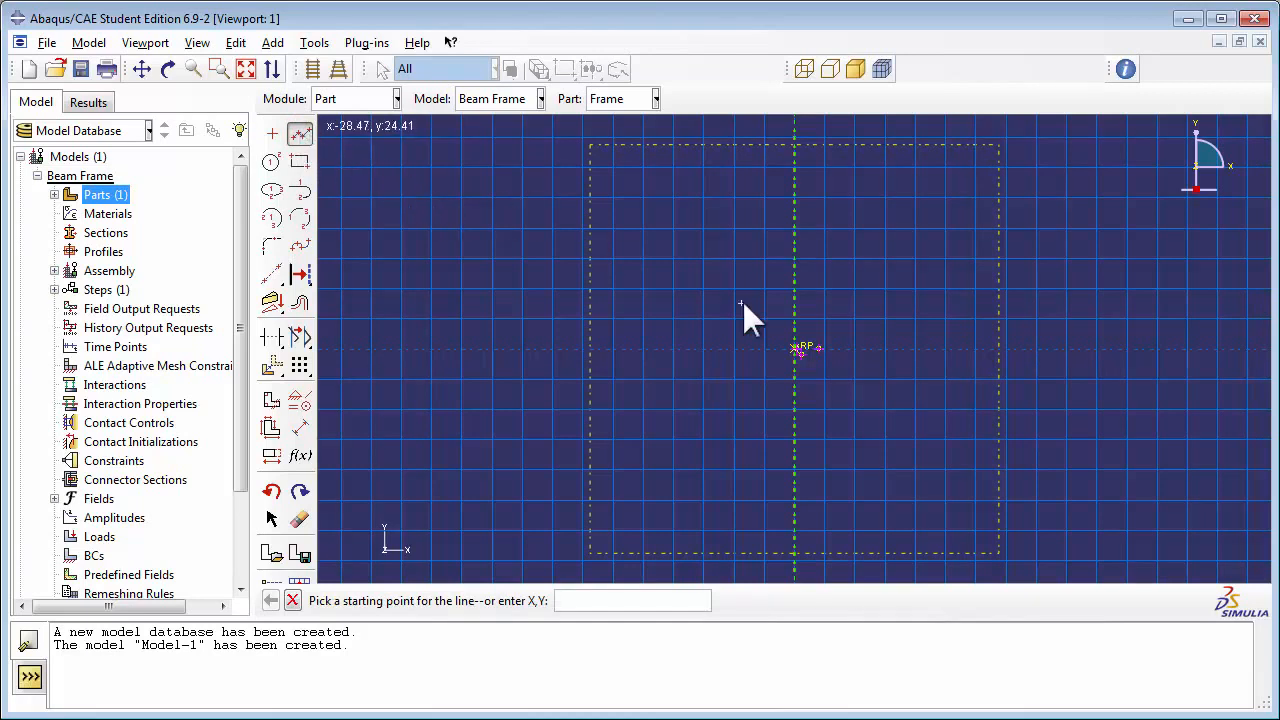
{"action": "scroll", "coordinate": [824, 351], "scroll_direction": "up", "scroll_amount": 1}
{"action": "scroll", "coordinate": [826, 357], "scroll_direction": "down", "scroll_amount": 5}
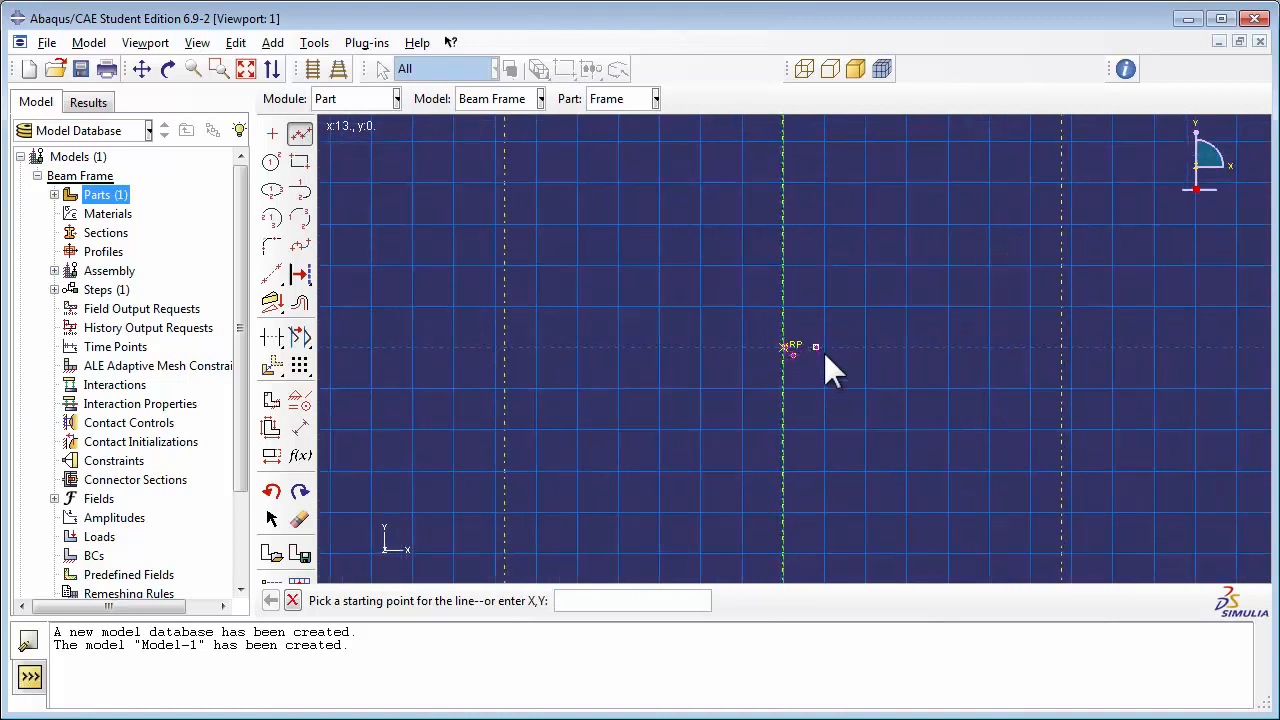
{"action": "scroll", "coordinate": [812, 358], "scroll_direction": "down", "scroll_amount": 5}
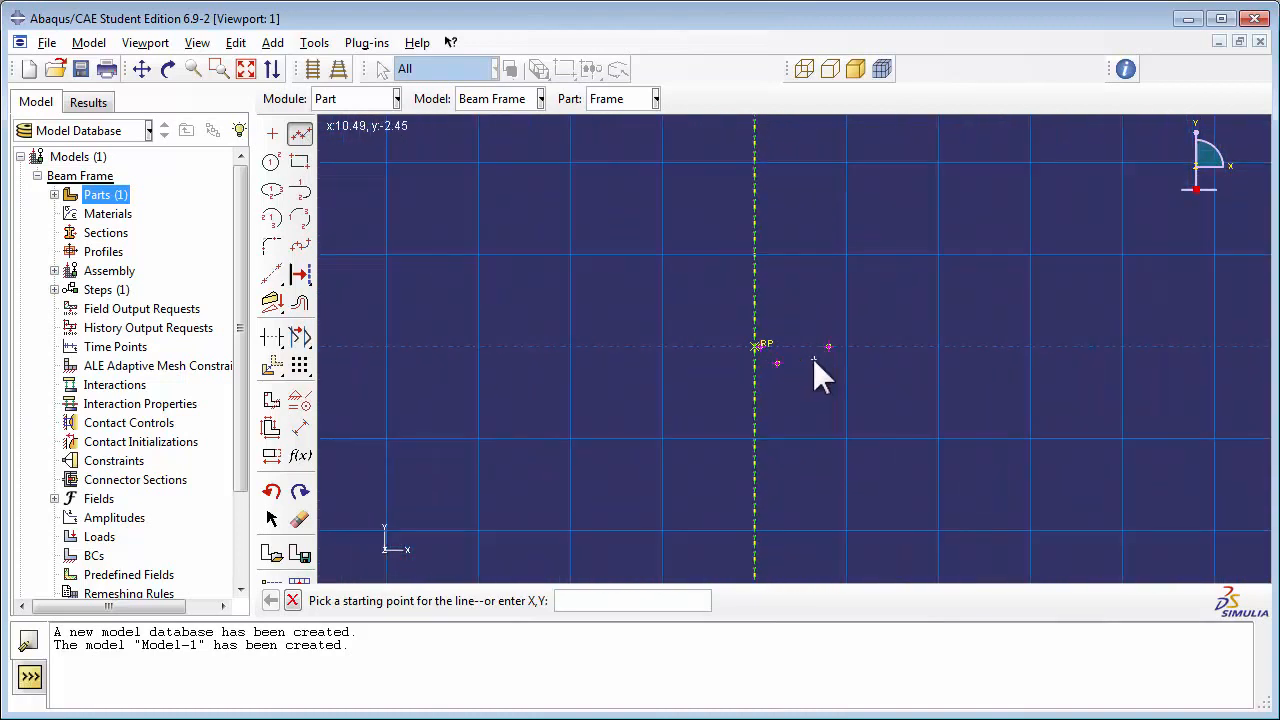
{"action": "scroll", "coordinate": [811, 361], "scroll_direction": "down", "scroll_amount": 5}
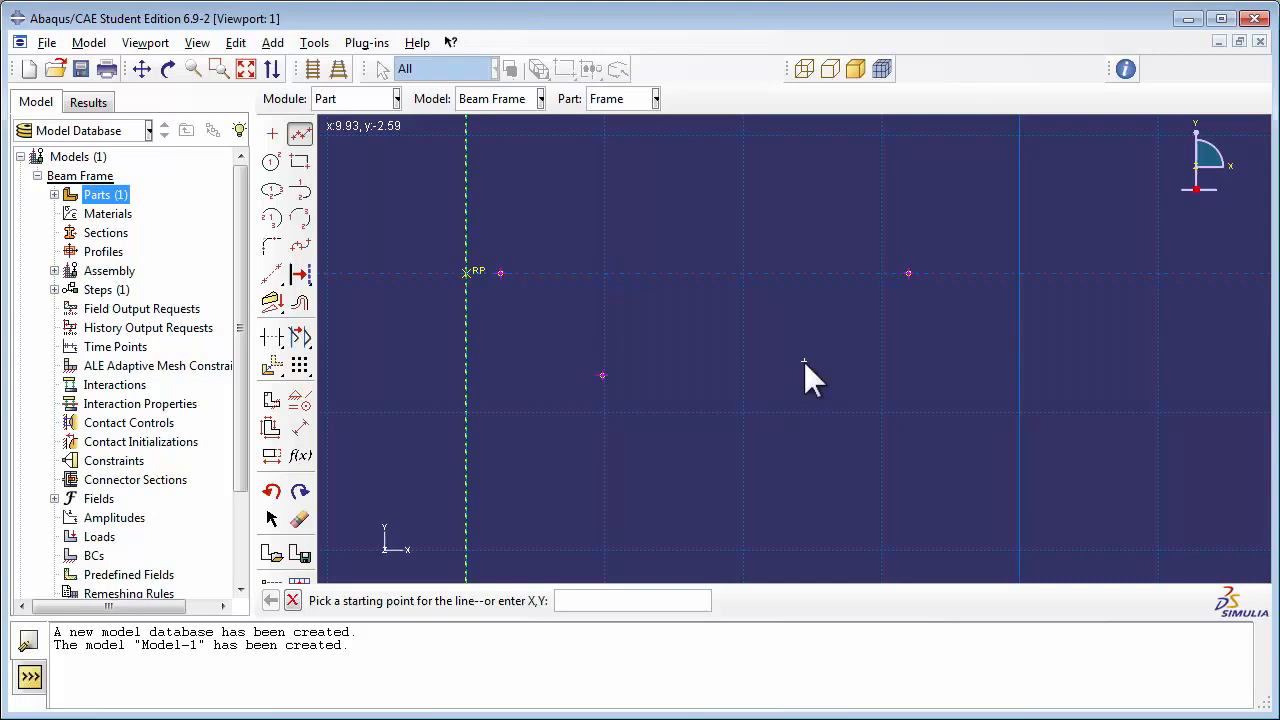
{"action": "left_click", "coordinate": [500, 272]}
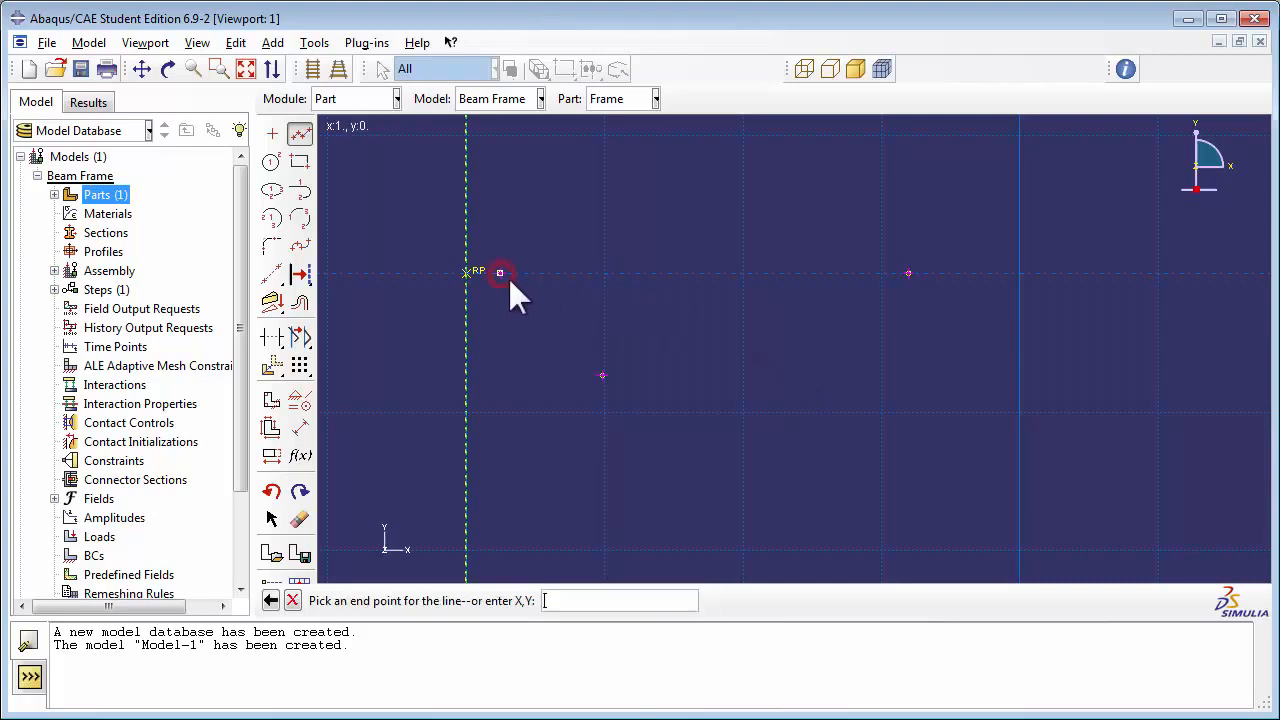
{"action": "left_click", "coordinate": [601, 375]}
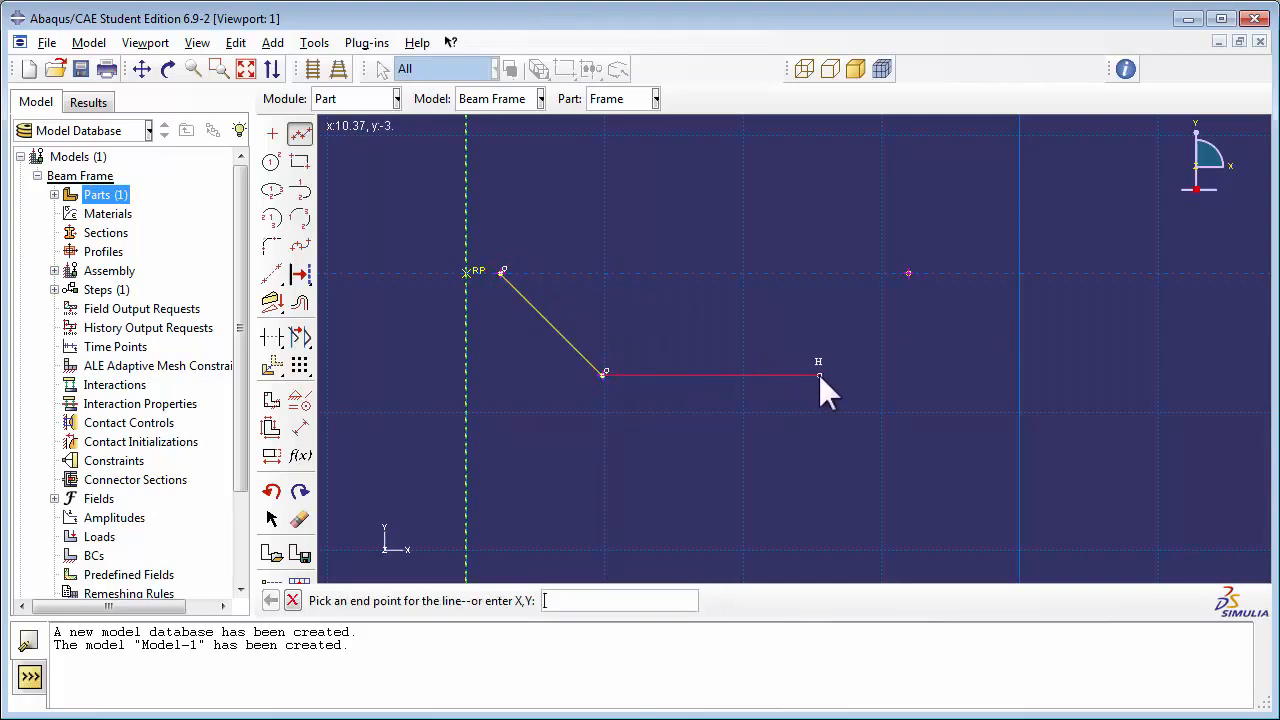
{"action": "left_click", "coordinate": [909, 271]}
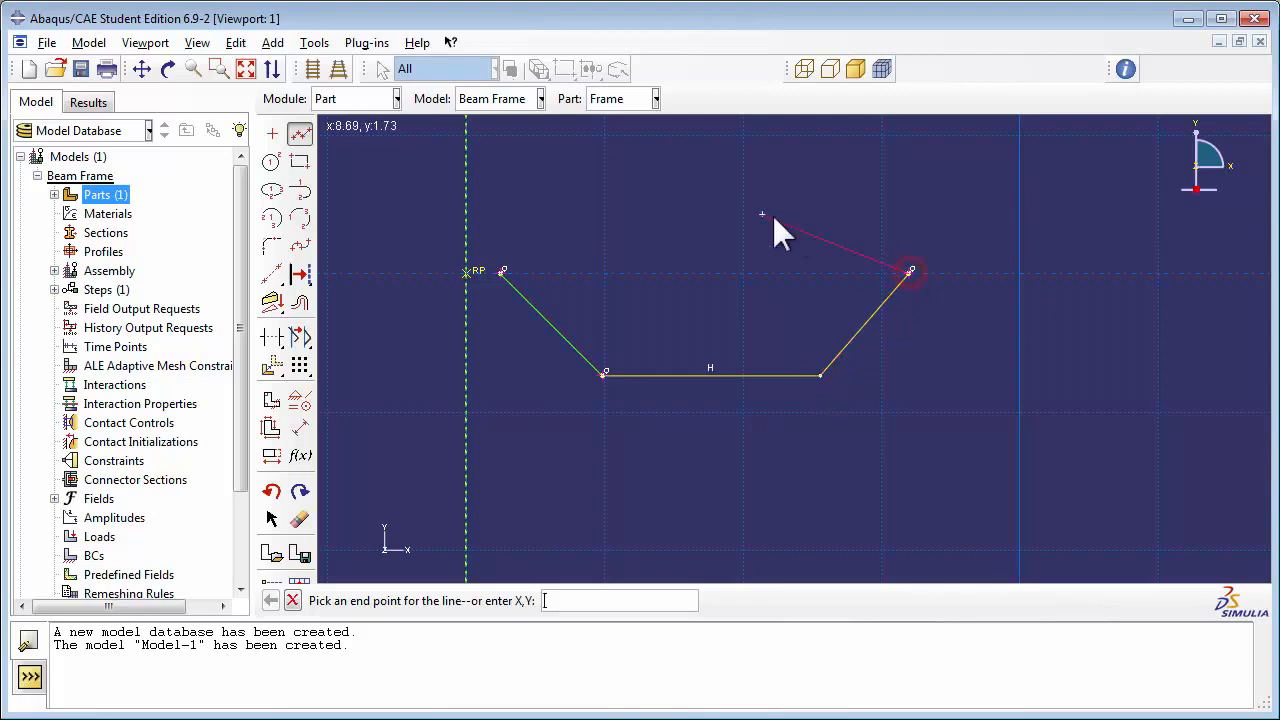
{"action": "left_click", "coordinate": [503, 272]}
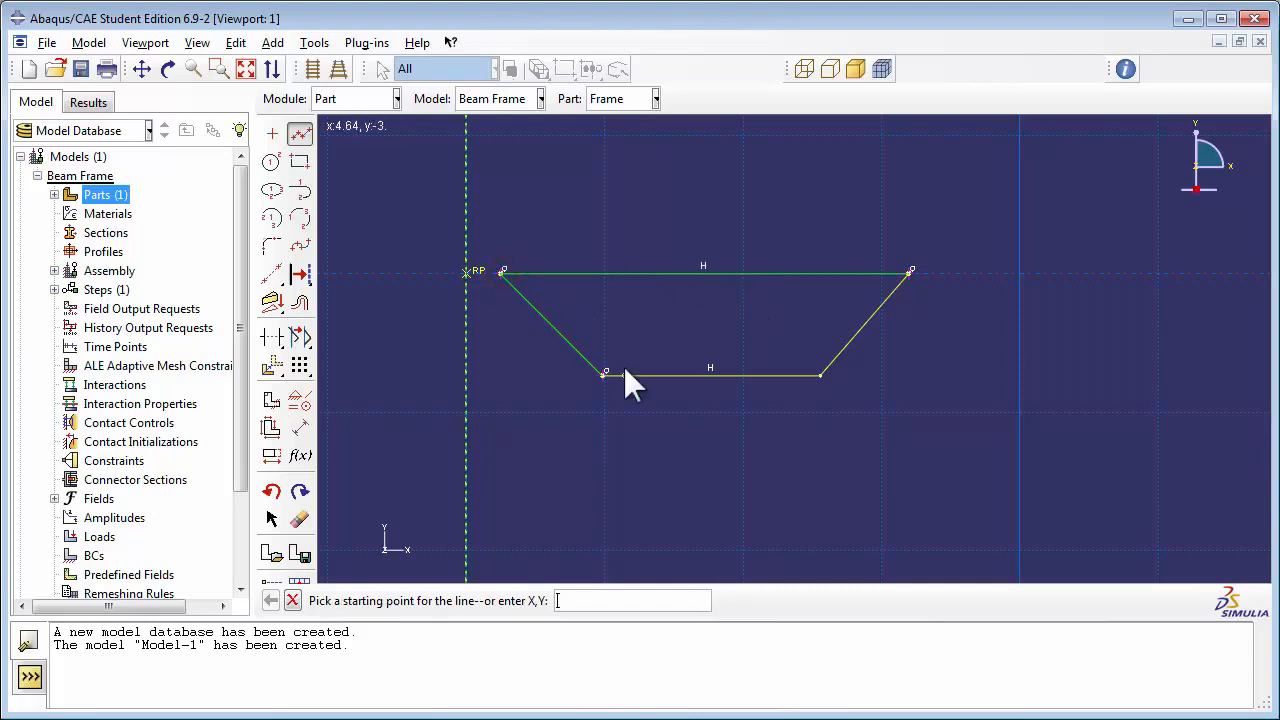
Step: Draw a vertical line from the trapezoid's bottom edge to its top edge at about x 5.4
{"action": "left_click", "coordinate": [649, 375]}
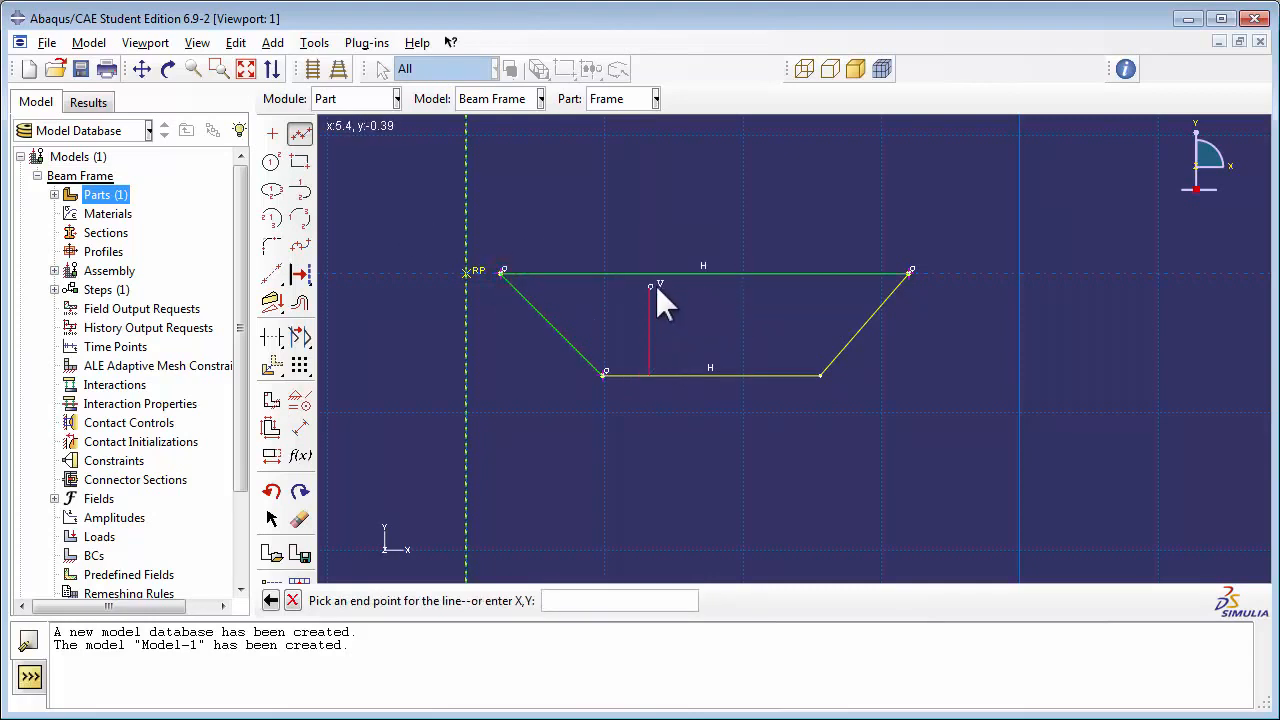
{"action": "left_click", "coordinate": [649, 273]}
{"action": "right_click", "coordinate": [721, 322]}
{"action": "left_click", "coordinate": [762, 350]}
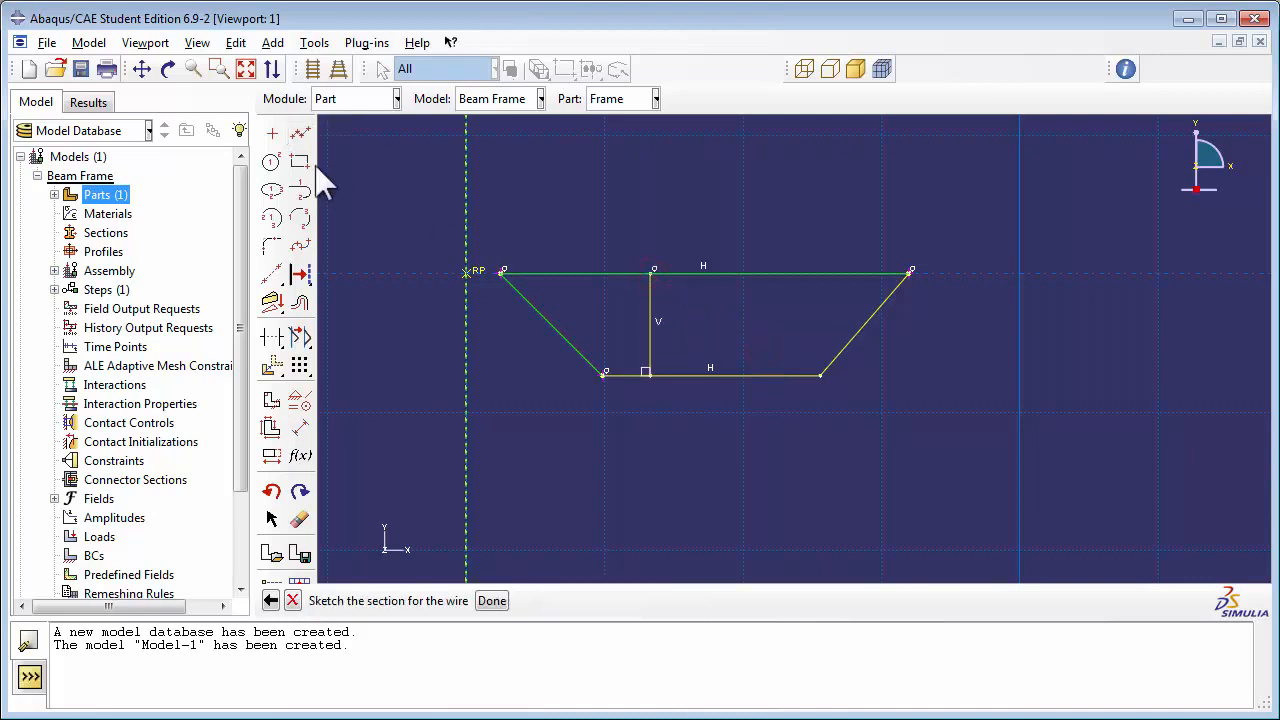
Step: Draw a second vertical line between the trapezoid's bottom and top edges at about x 7.9
{"action": "left_click", "coordinate": [301, 134]}
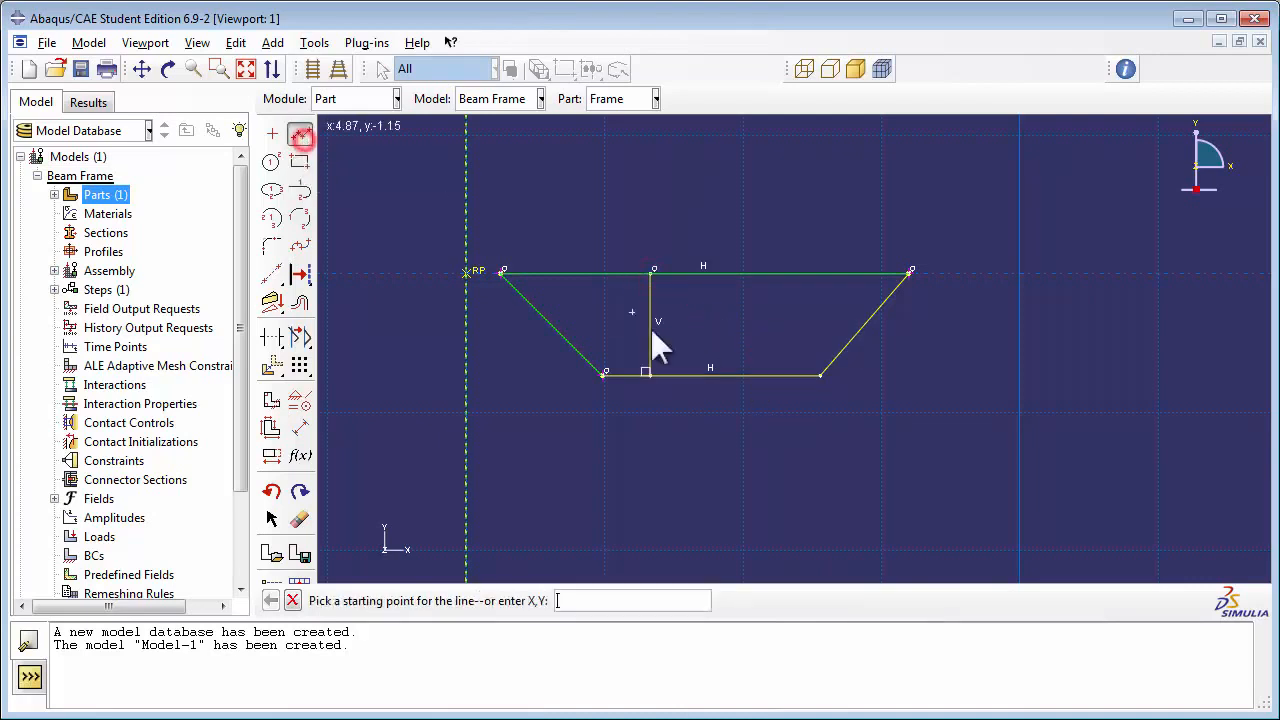
{"action": "left_click", "coordinate": [735, 375]}
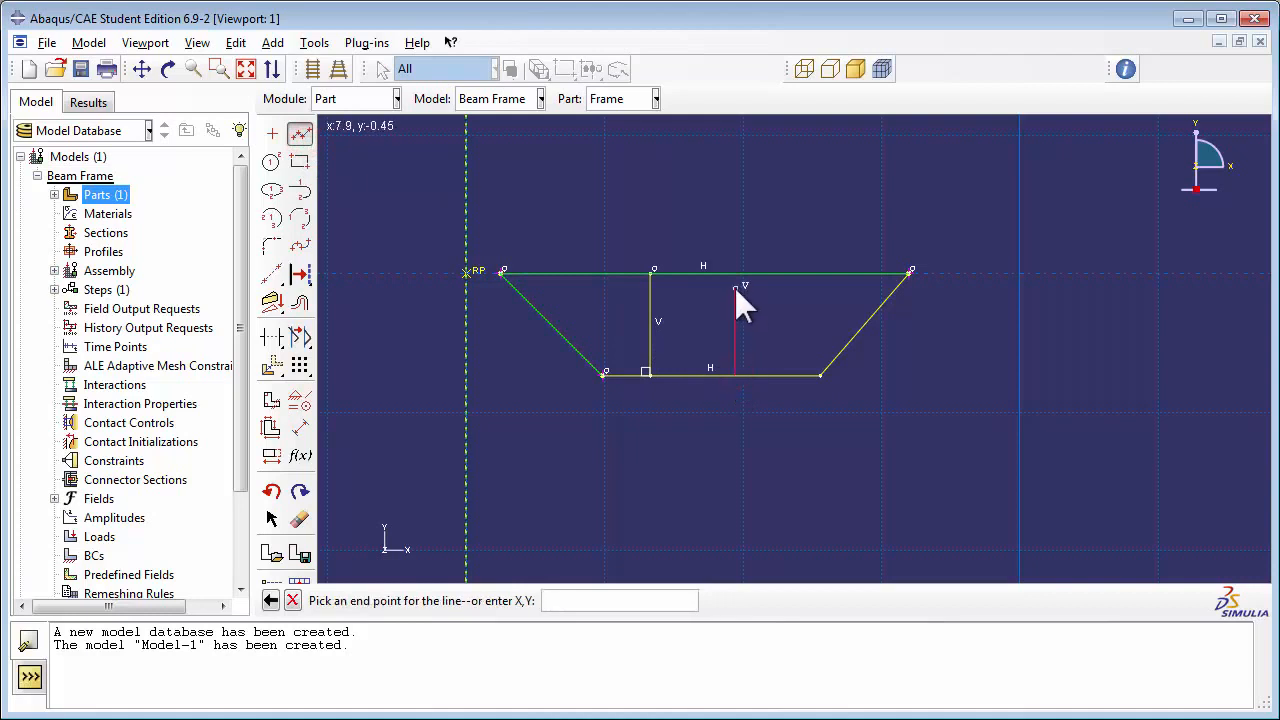
{"action": "left_click", "coordinate": [735, 272]}
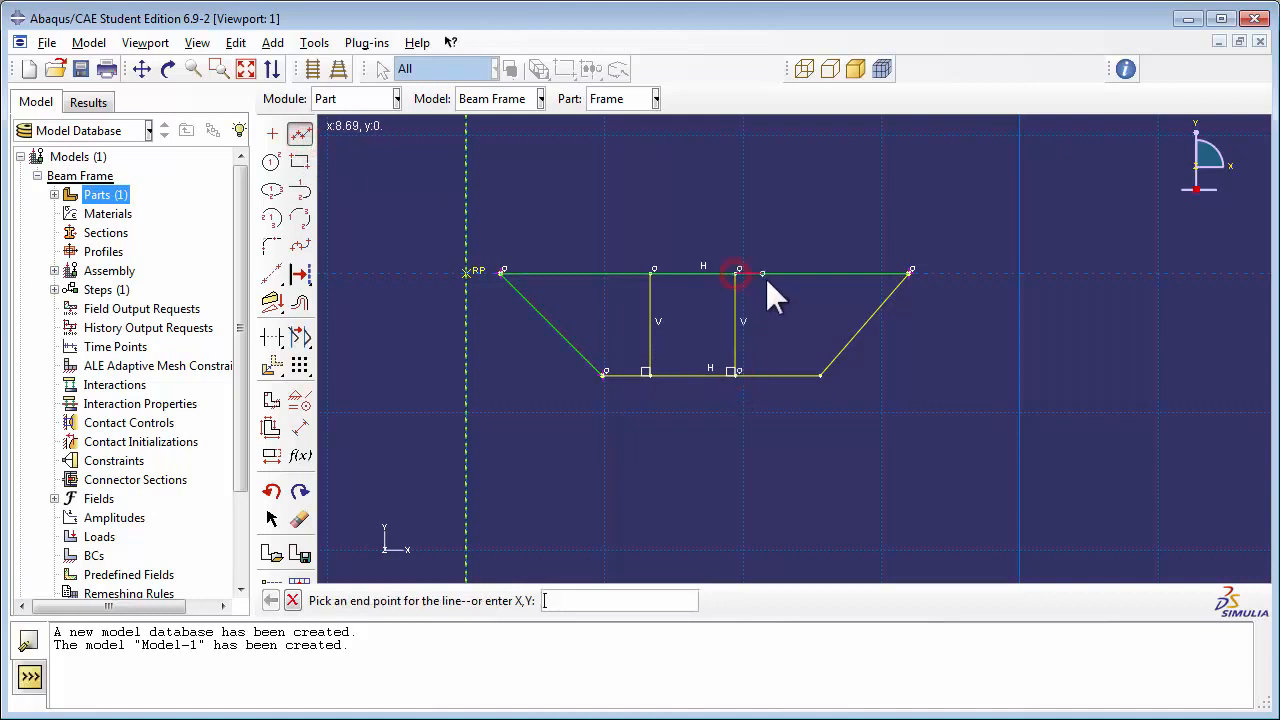
{"action": "right_click", "coordinate": [824, 230]}
{"action": "left_click", "coordinate": [862, 258]}
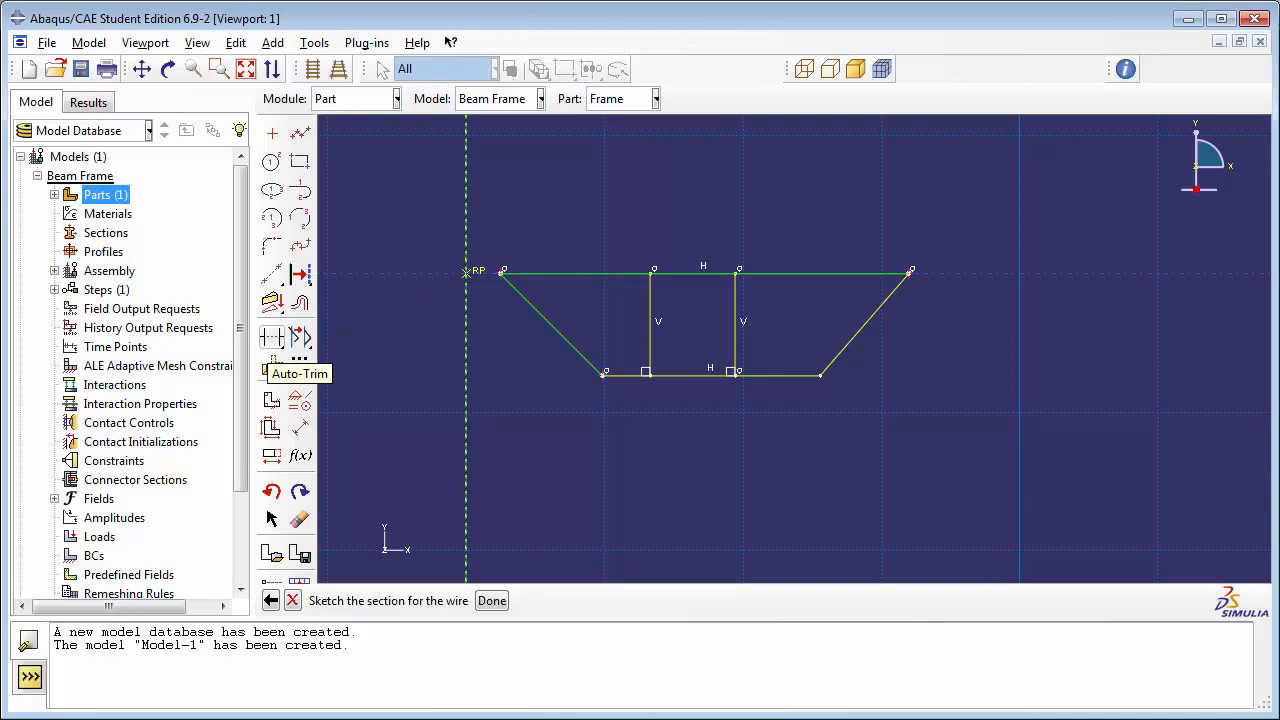
Step: Split the trapezoid's top edge where it meets each of the two vertical lines
{"action": "left_click_drag", "start_coordinate": [271, 337], "coordinate": [357, 341]}
{"action": "left_click", "coordinate": [578, 274]}
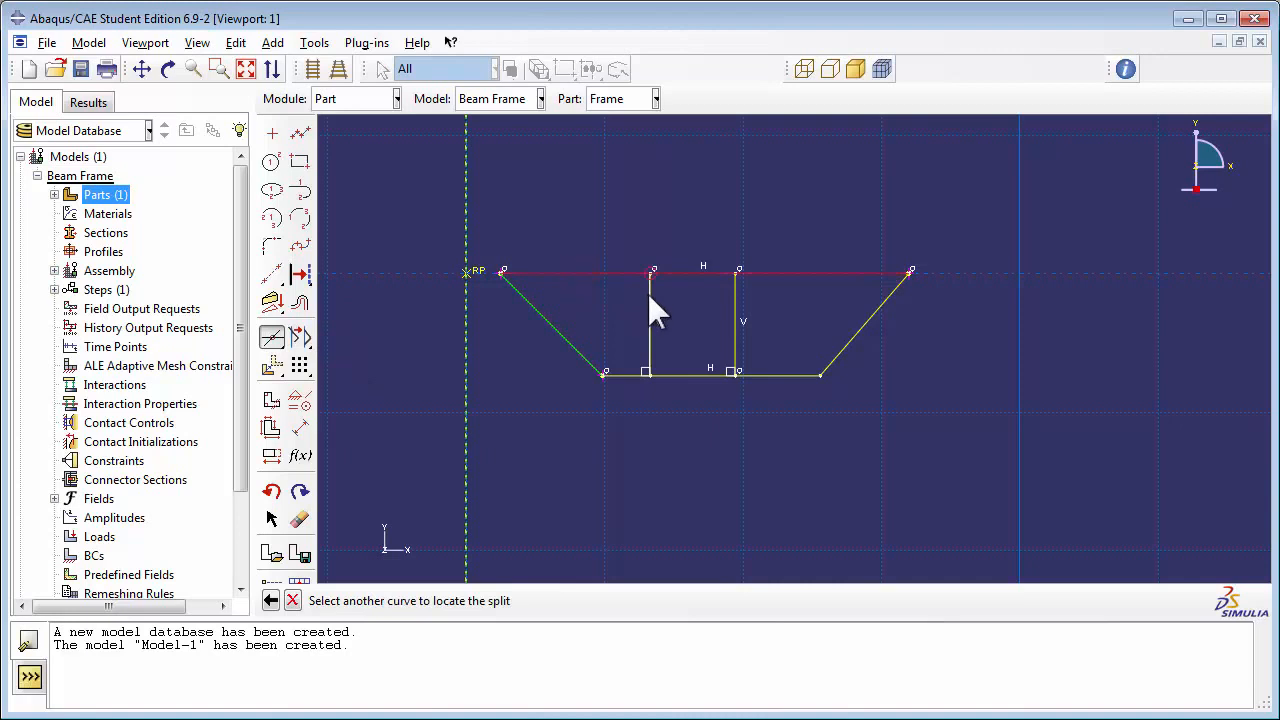
{"action": "left_click", "coordinate": [650, 297]}
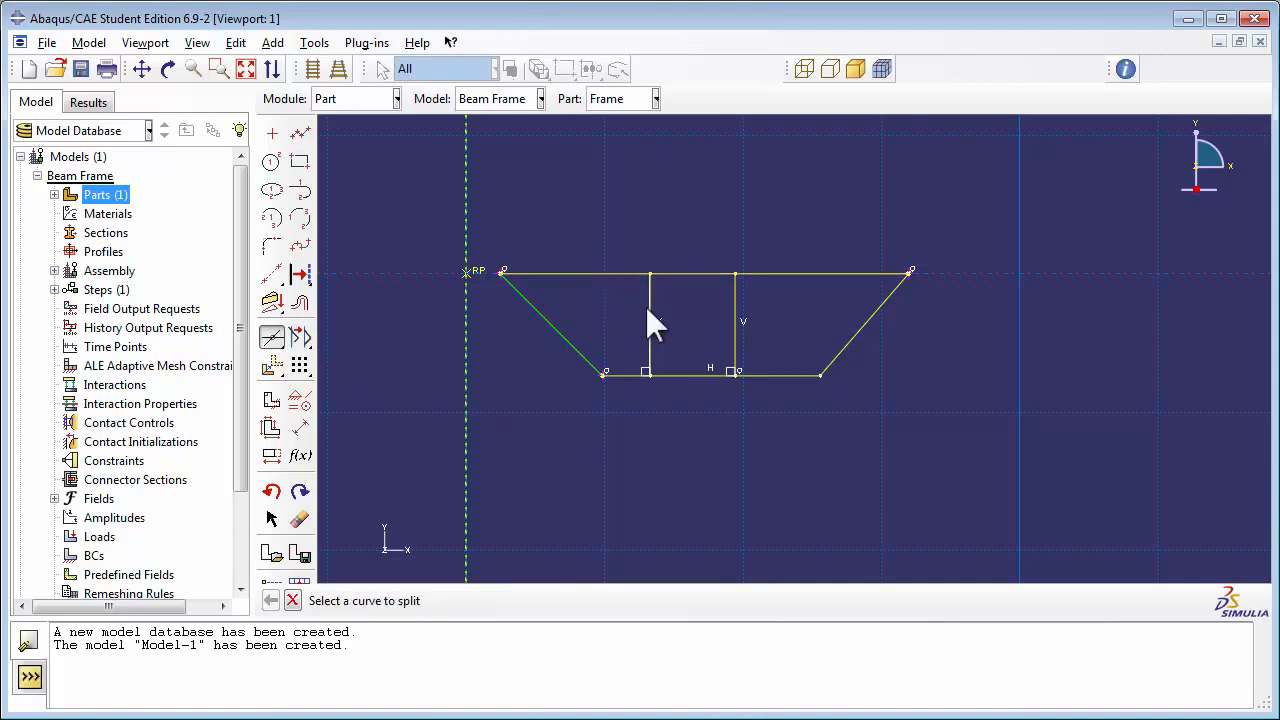
{"action": "left_click", "coordinate": [691, 270]}
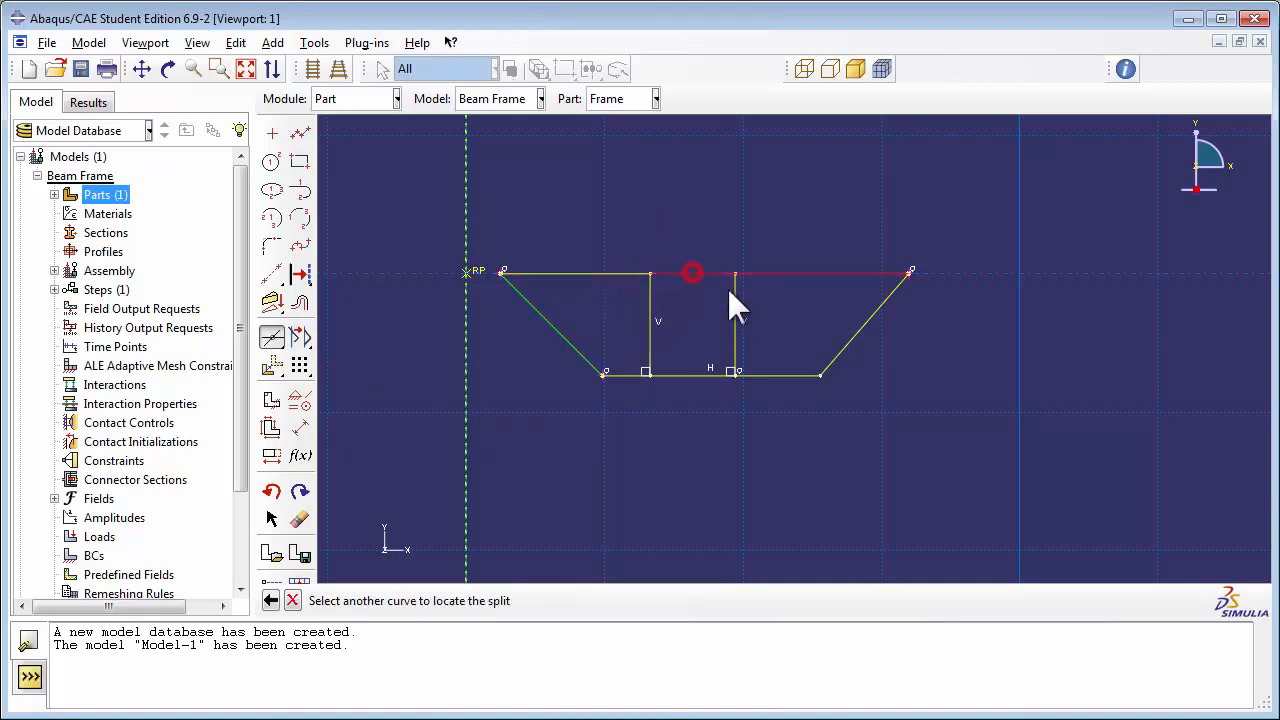
{"action": "left_click", "coordinate": [732, 290]}
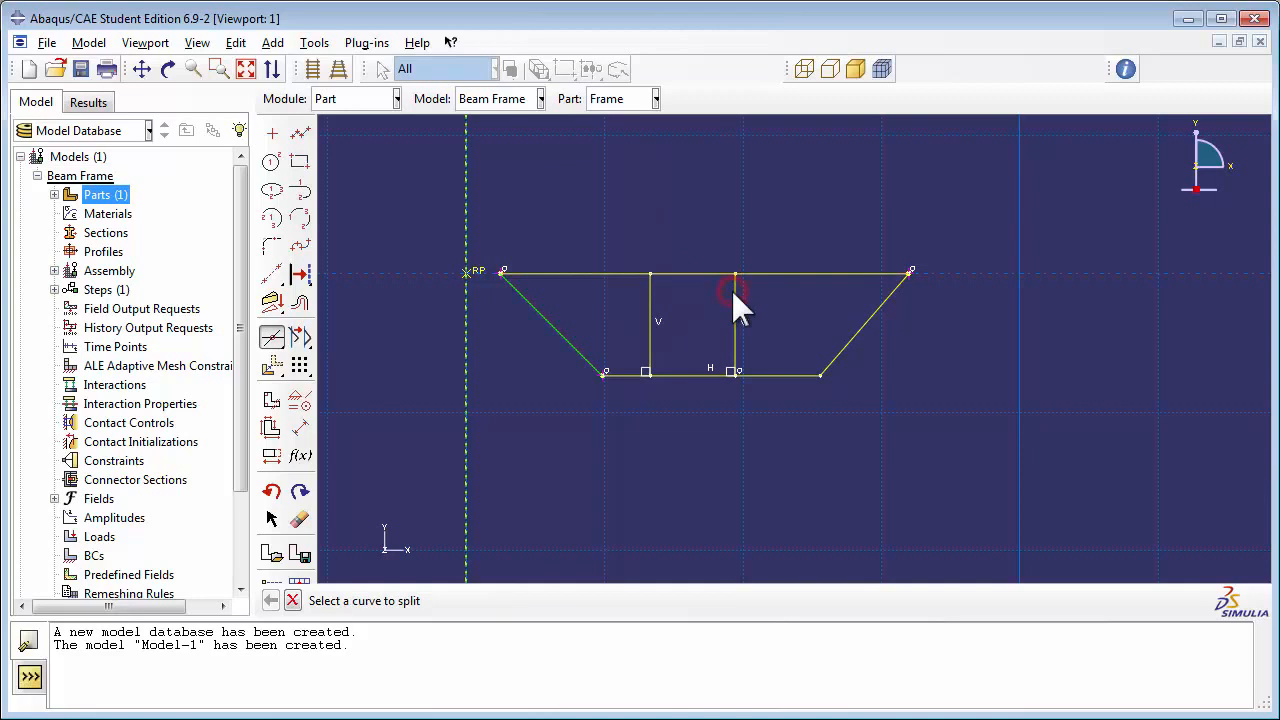
Step: Split the trapezoid's bottom edge where it meets each of the two vertical lines
{"action": "left_click", "coordinate": [625, 375]}
{"action": "left_click", "coordinate": [652, 345]}
{"action": "left_click", "coordinate": [686, 373]}
{"action": "left_click", "coordinate": [733, 345]}
Step: Dimension the horizontal distance between the endpoints of the right slanted line and set it to 3.0
{"action": "left_click", "coordinate": [302, 430]}
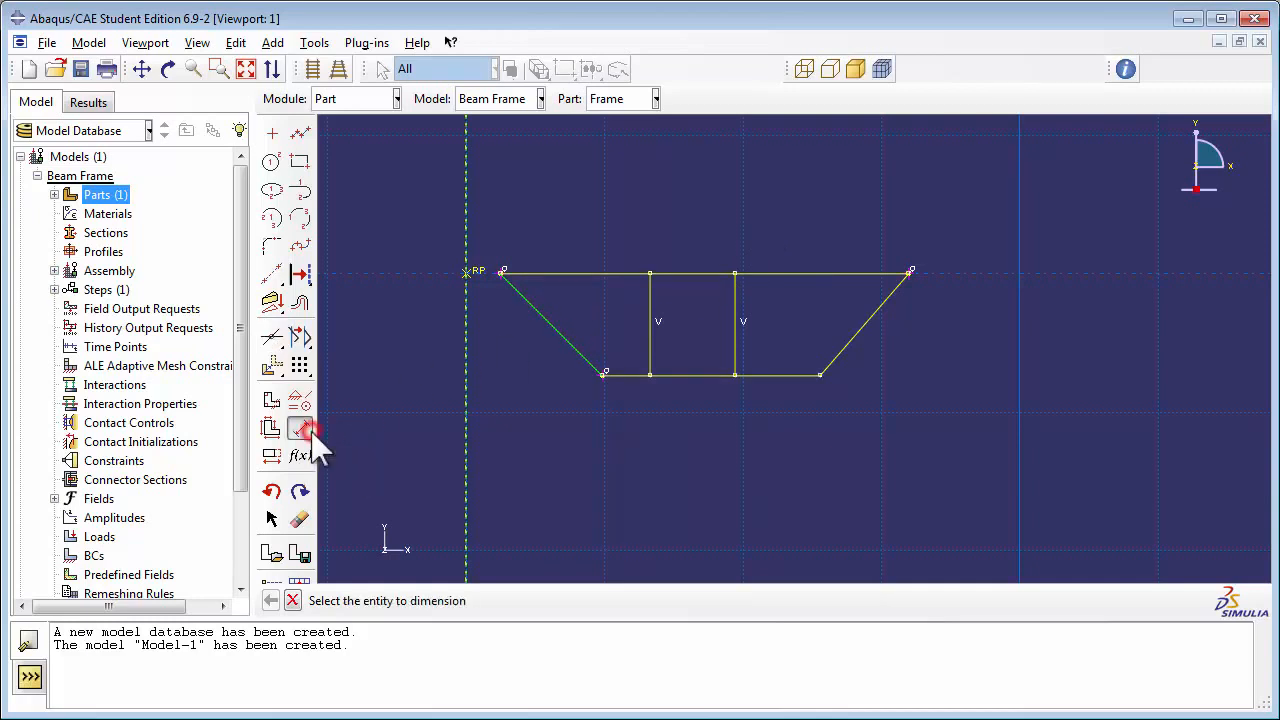
{"action": "left_click", "coordinate": [909, 272]}
{"action": "left_click", "coordinate": [821, 375]}
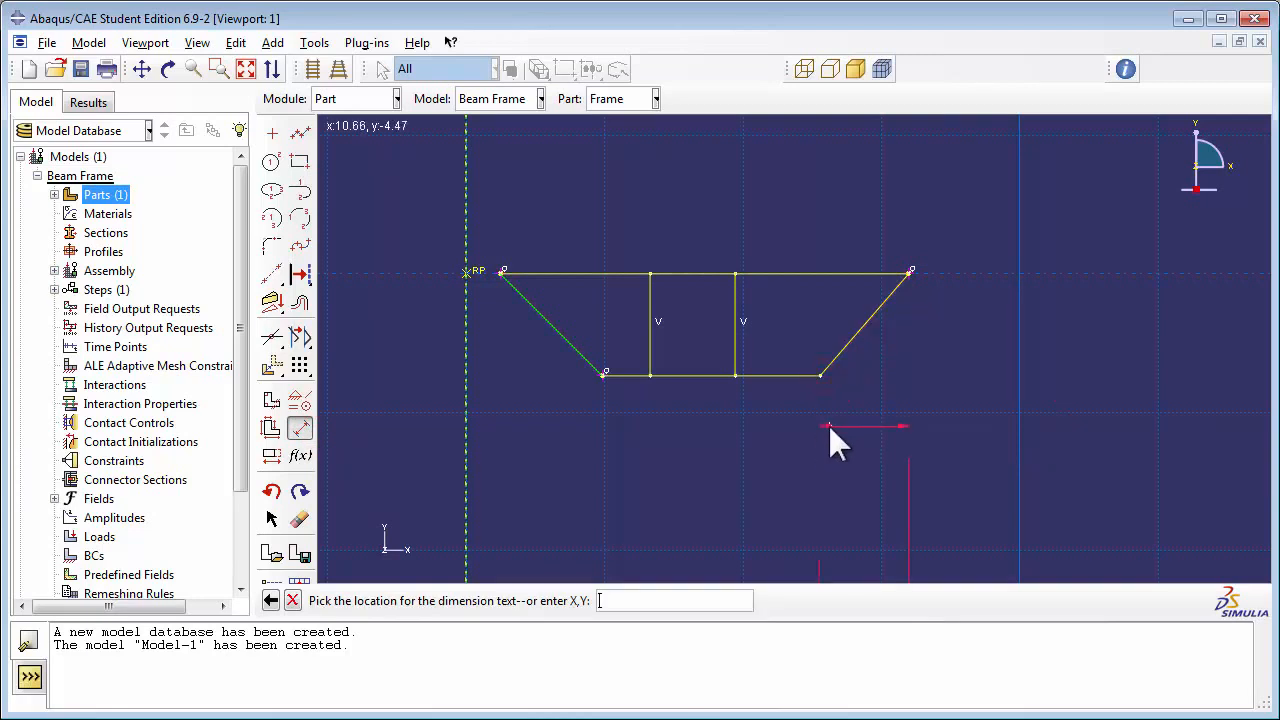
{"action": "left_click", "coordinate": [828, 424]}
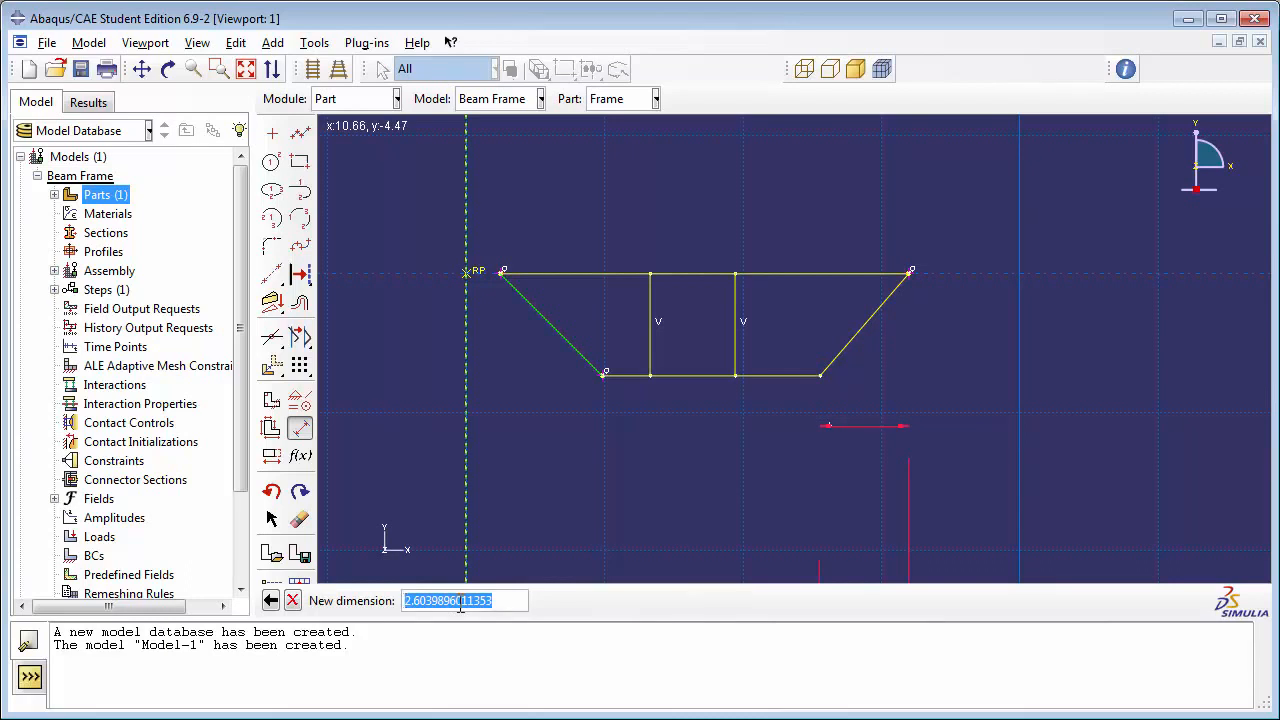
{"action": "type", "text": "3.0"}
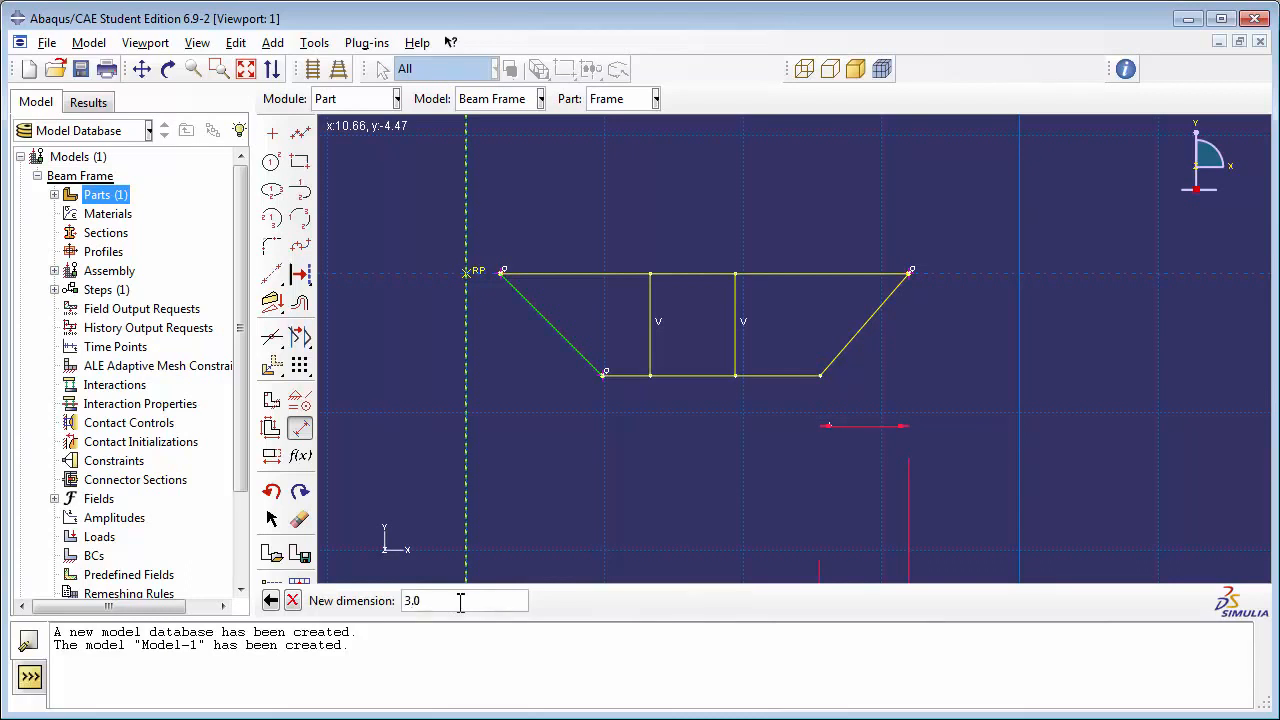
{"action": "key", "text": "Return"}
Step: Dimension the middle segment of the bottom edge between the two vertical lines and set it to 2.0
{"action": "scroll", "coordinate": [848, 378], "scroll_direction": "down", "scroll_amount": 2}
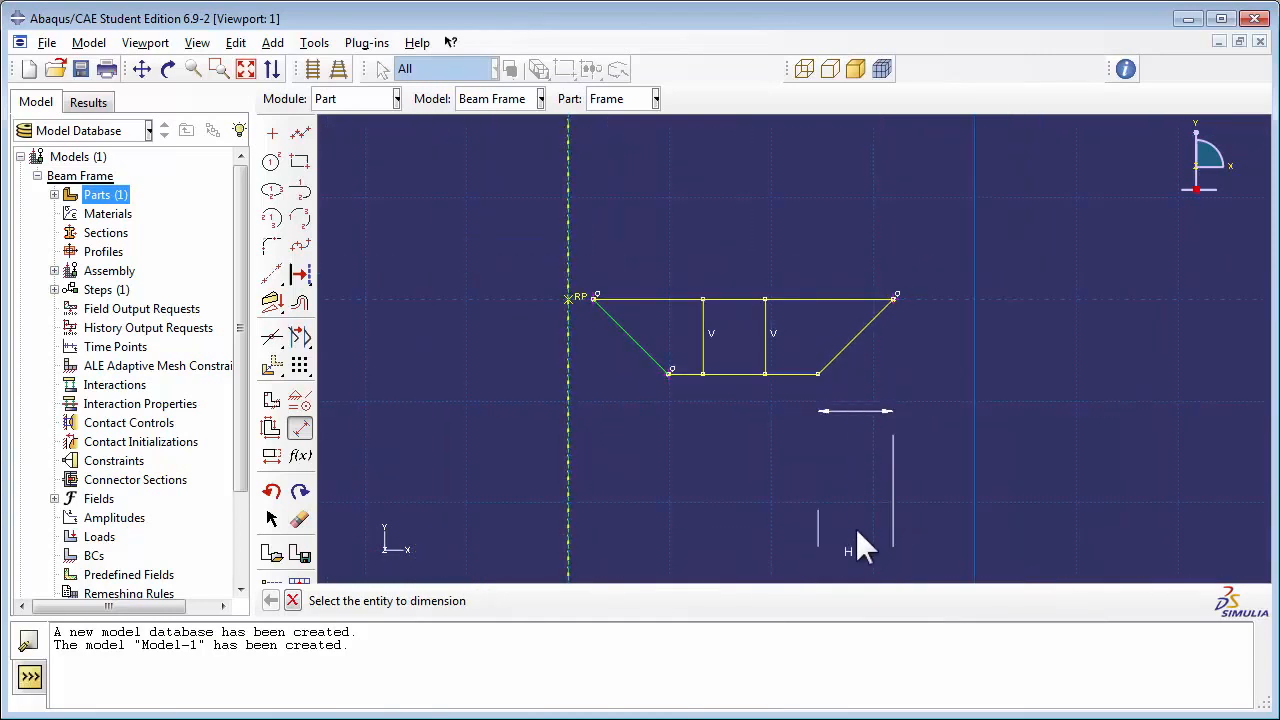
{"action": "scroll", "coordinate": [806, 411], "scroll_direction": "up", "scroll_amount": 1}
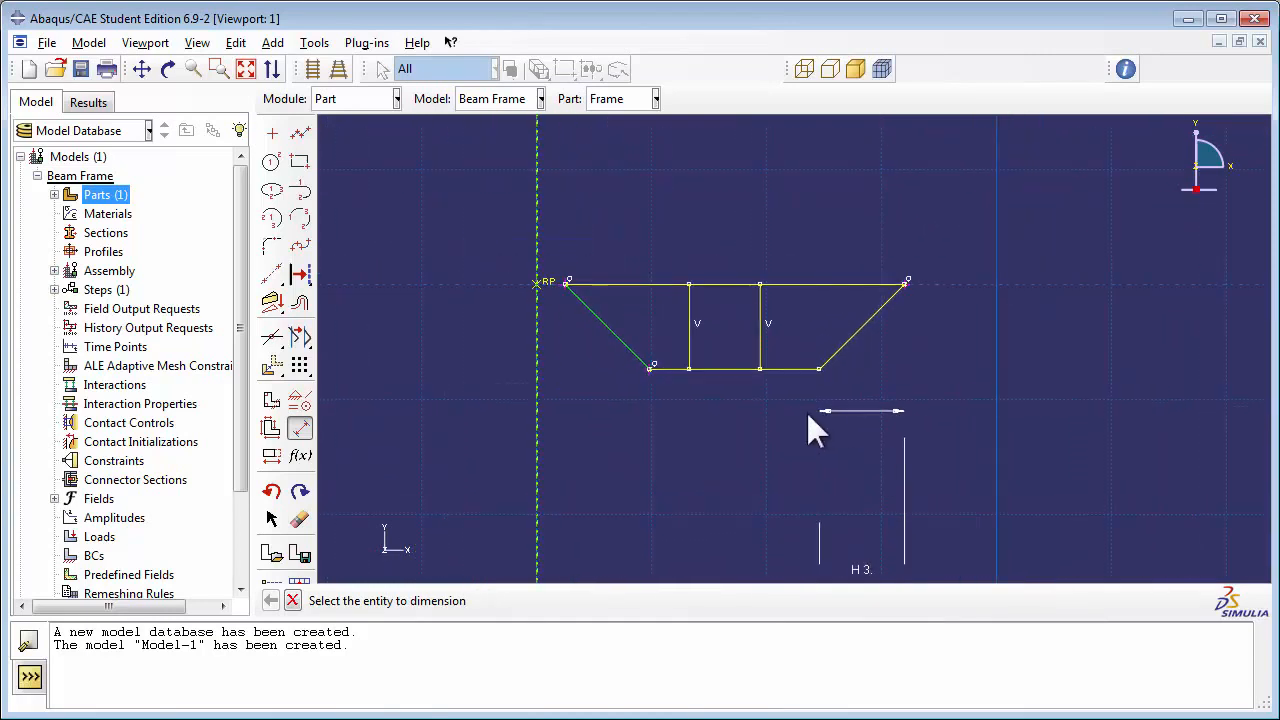
{"action": "left_click", "coordinate": [720, 369]}
{"action": "left_click", "coordinate": [721, 403]}
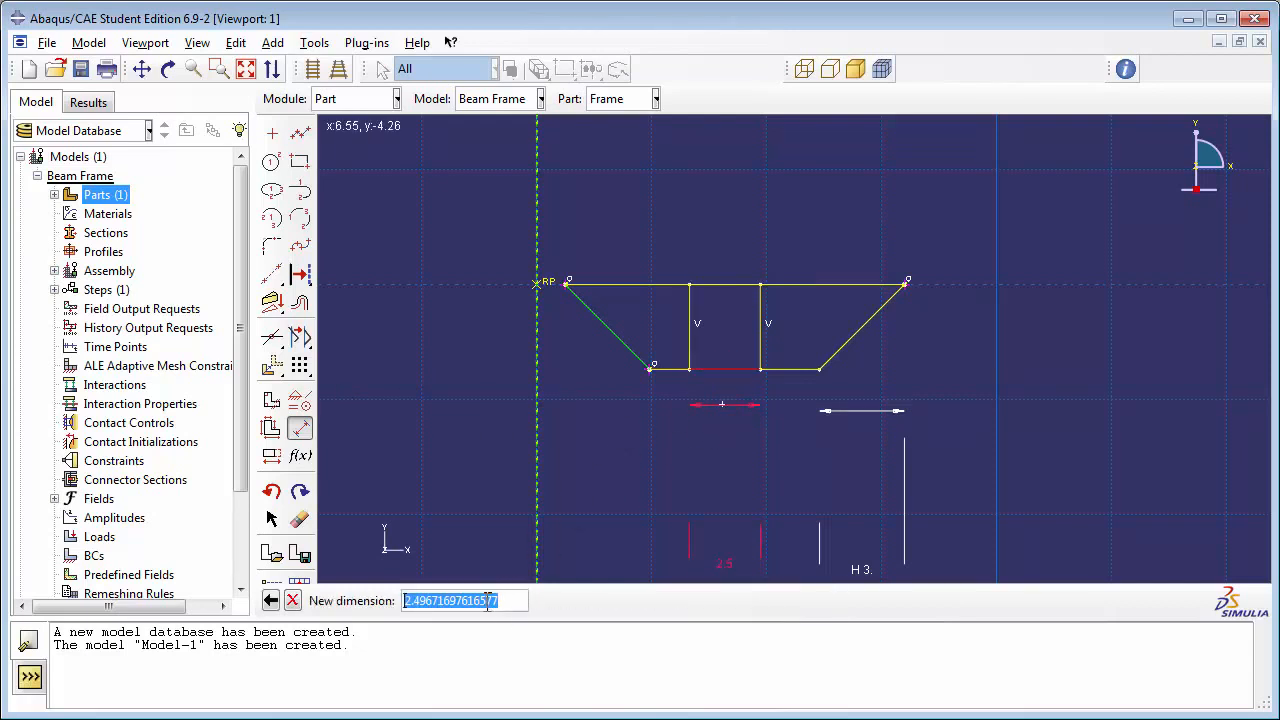
{"action": "type", "text": "2"}
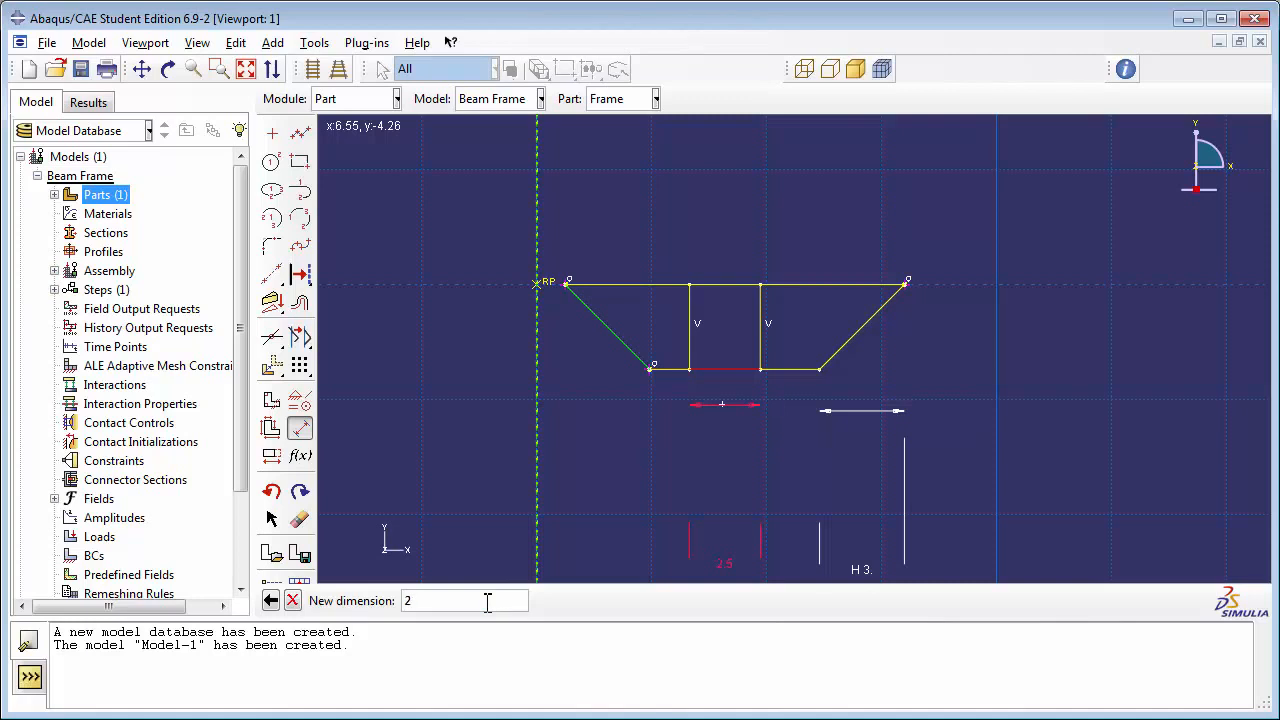
{"action": "type", "text": ".0"}
{"action": "key", "text": "Return"}
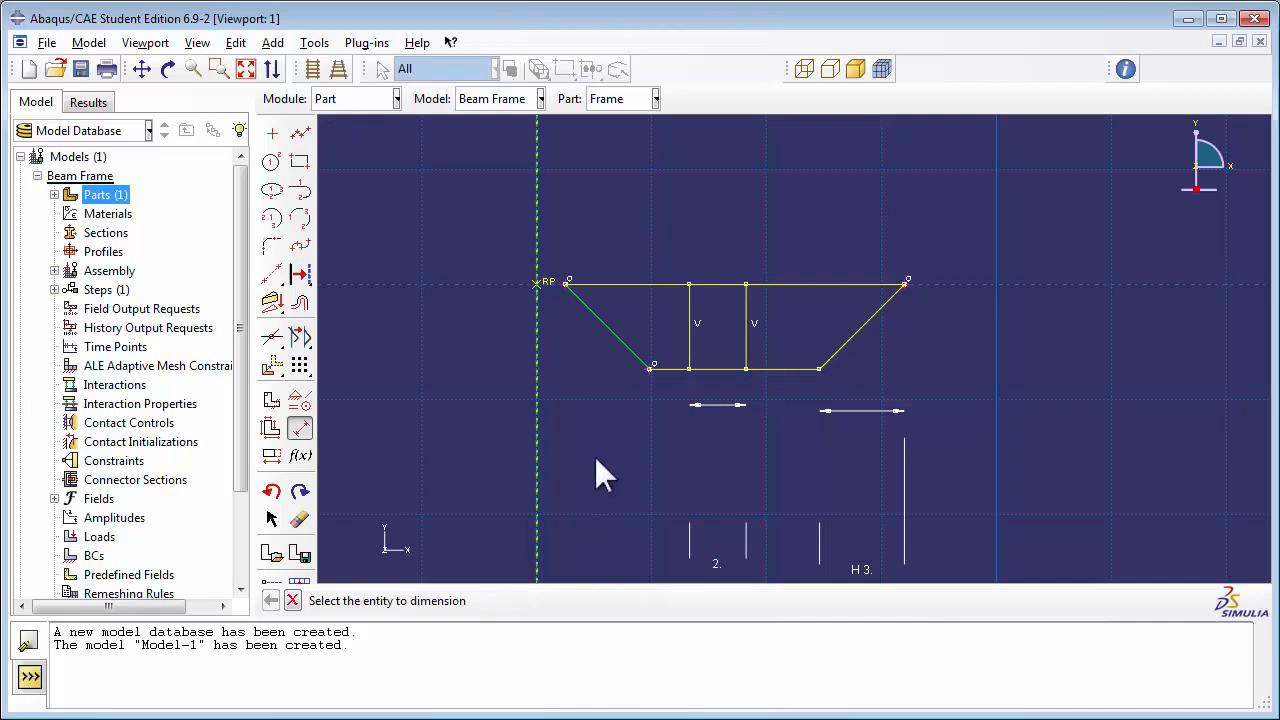
Step: Apply an Equal length constraint to the two outer segments of the bottom edge and finish the wire sketch
{"action": "left_click", "coordinate": [299, 427]}
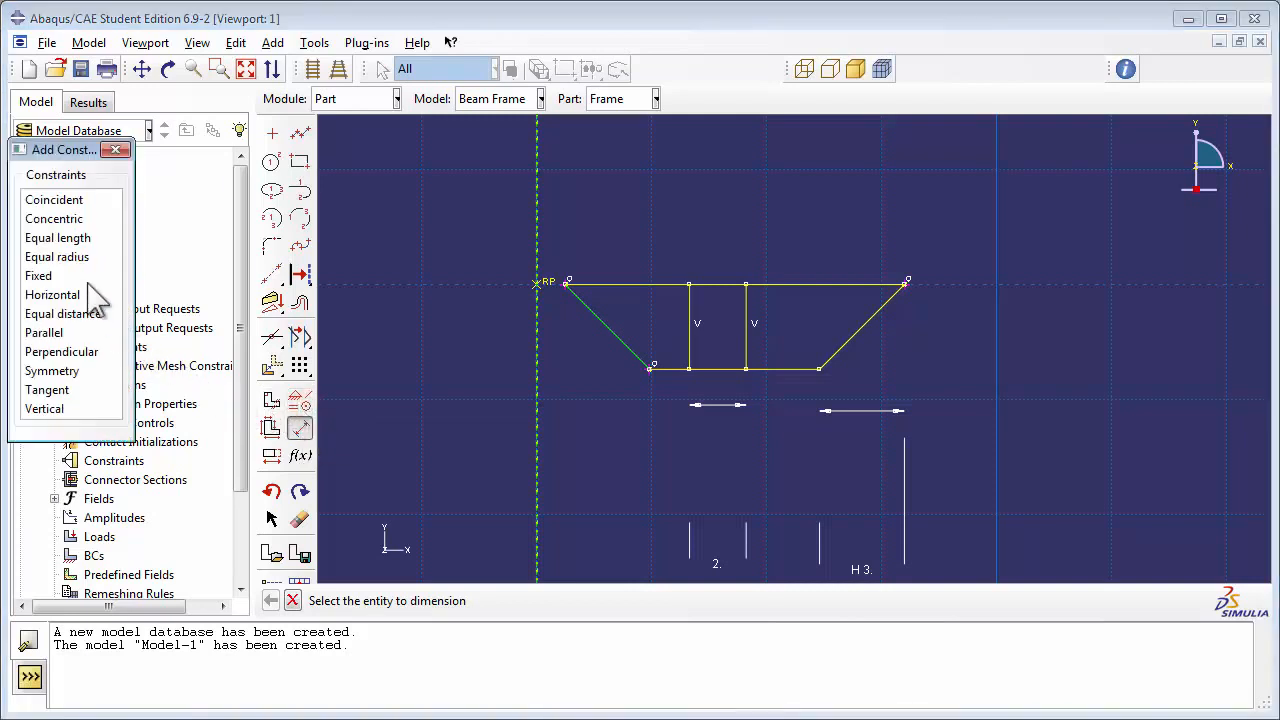
{"action": "left_click", "coordinate": [80, 240]}
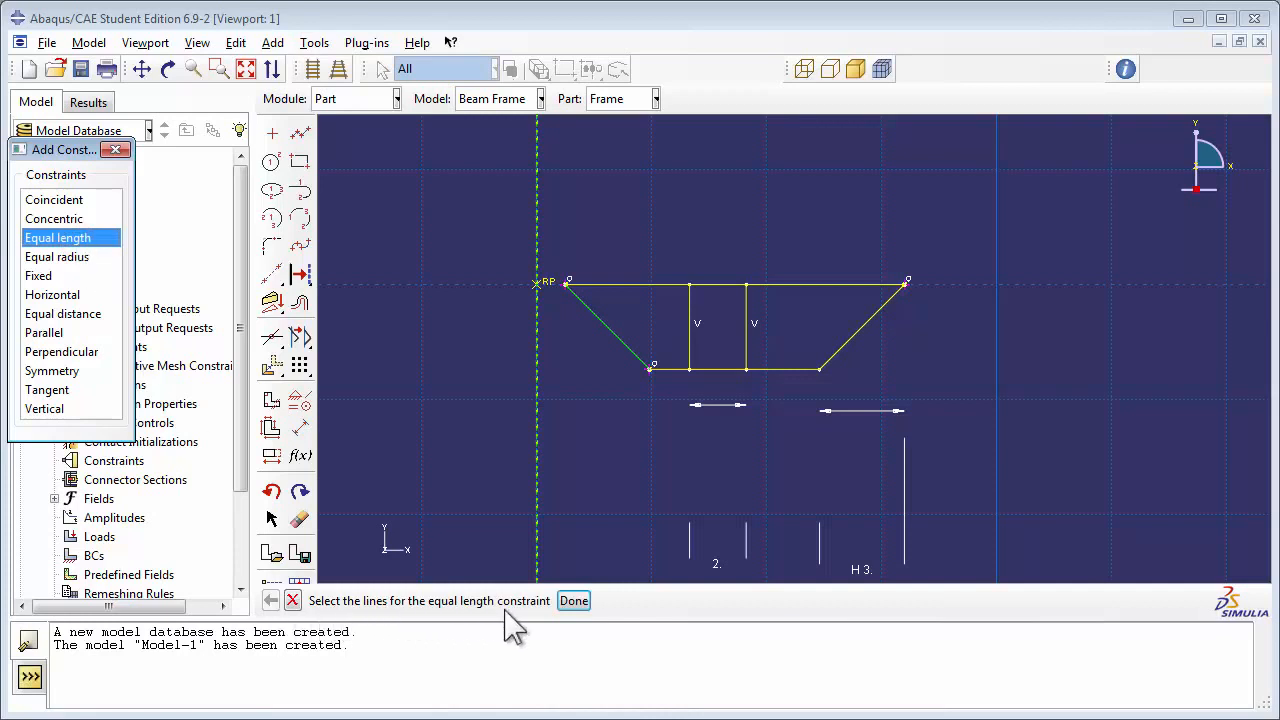
{"action": "left_click", "coordinate": [666, 370]}
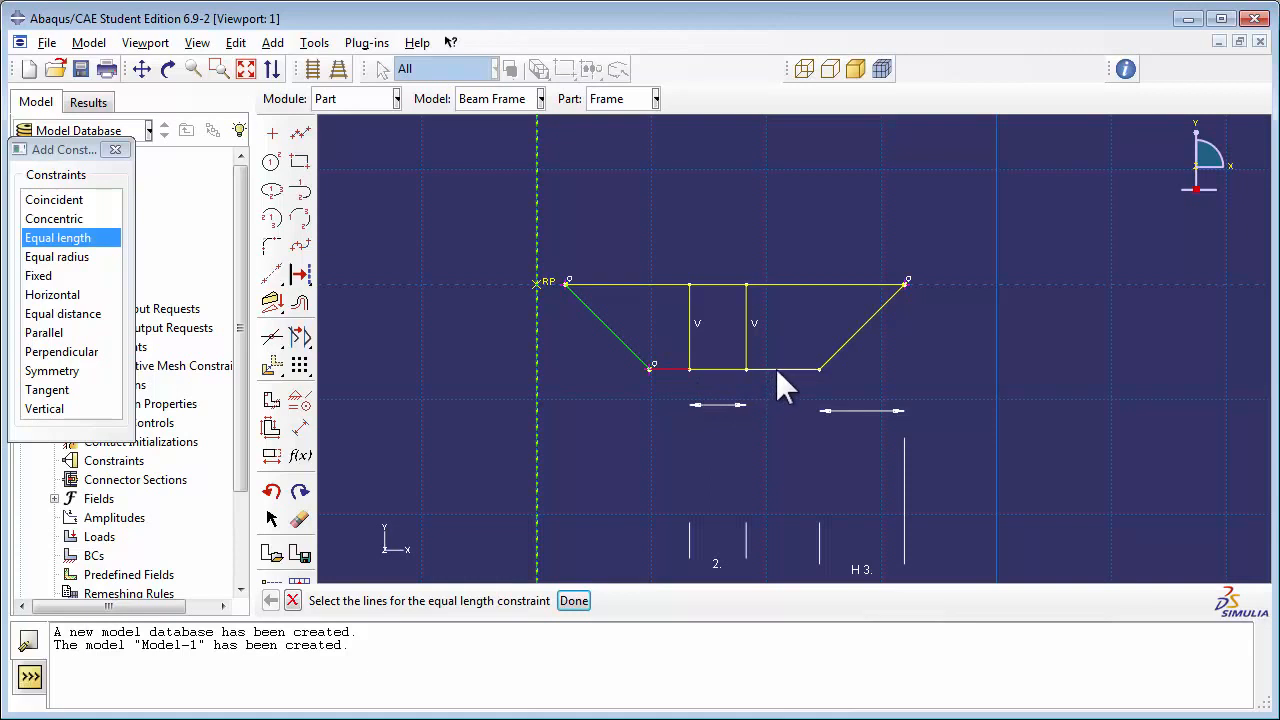
{"action": "left_click", "coordinate": [574, 601]}
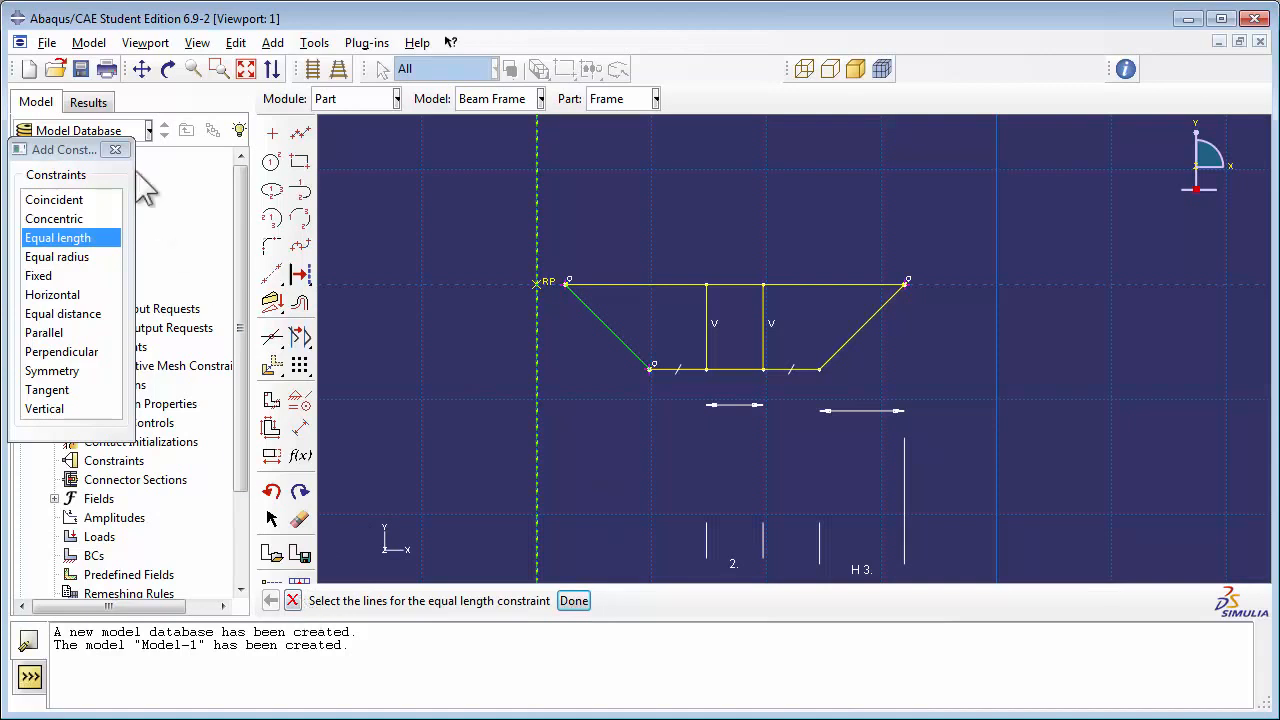
{"action": "left_click", "coordinate": [115, 149]}
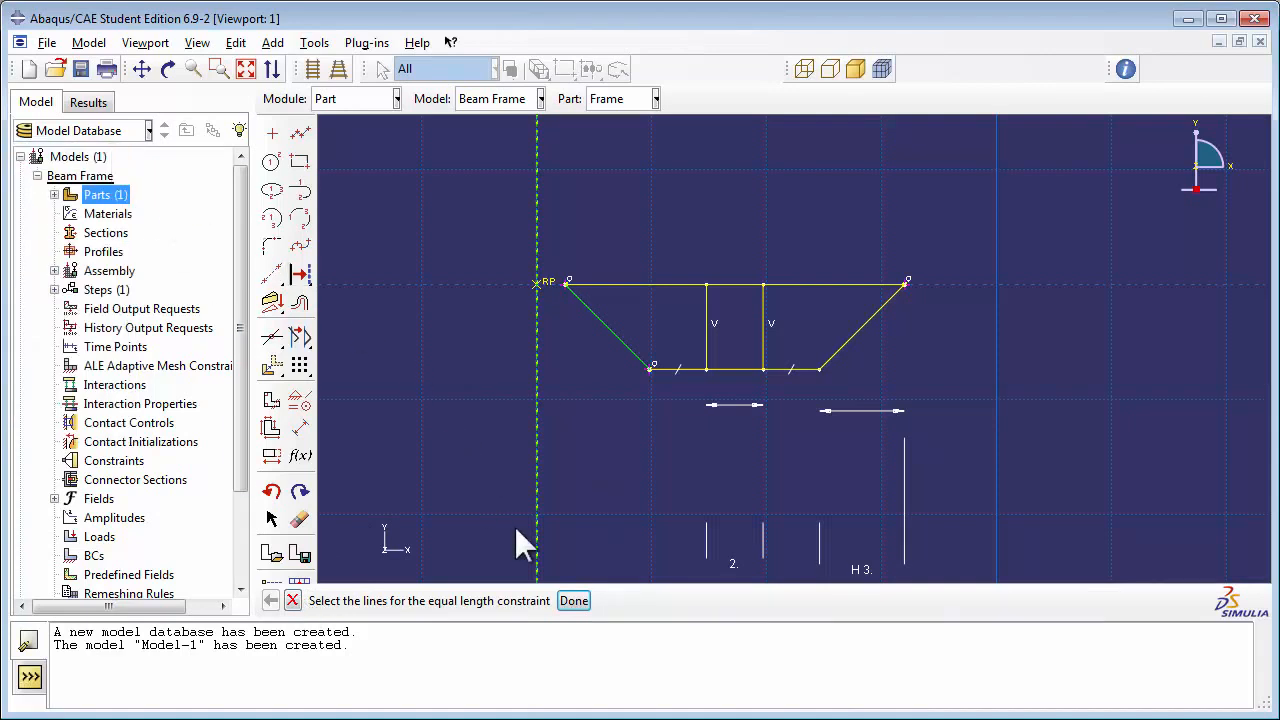
{"action": "left_click", "coordinate": [292, 600]}
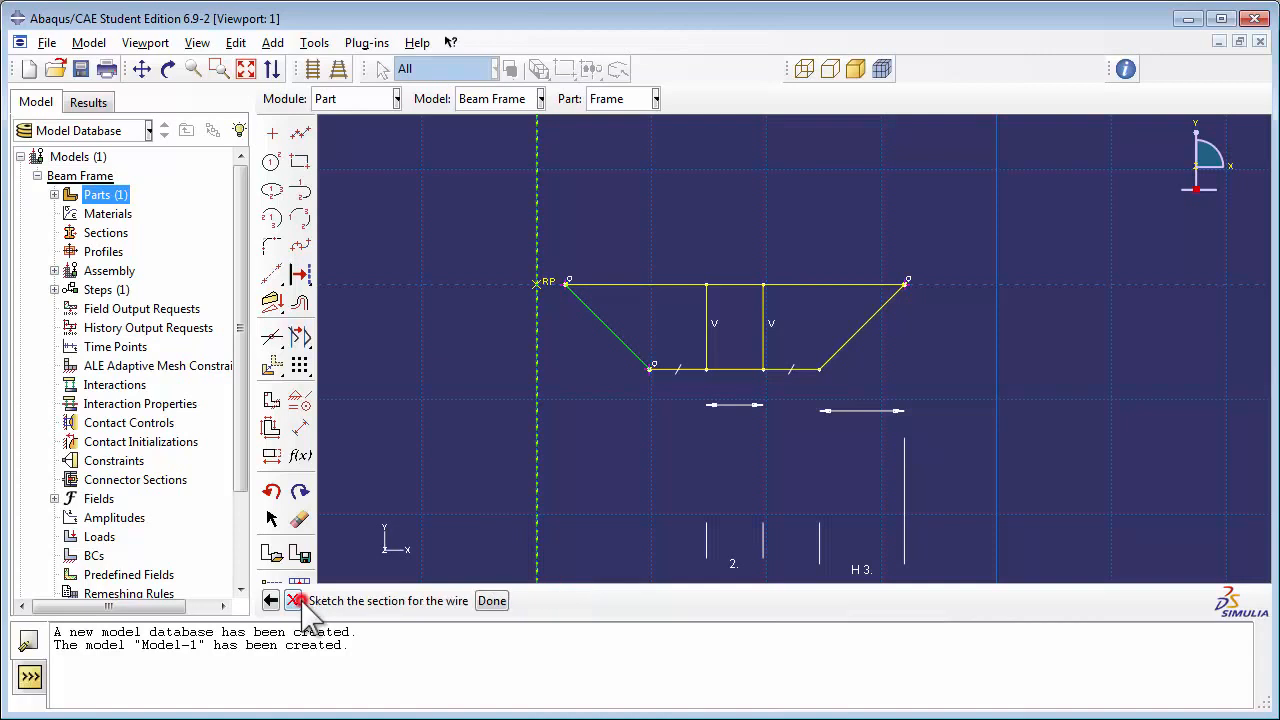
{"action": "left_click", "coordinate": [490, 601]}
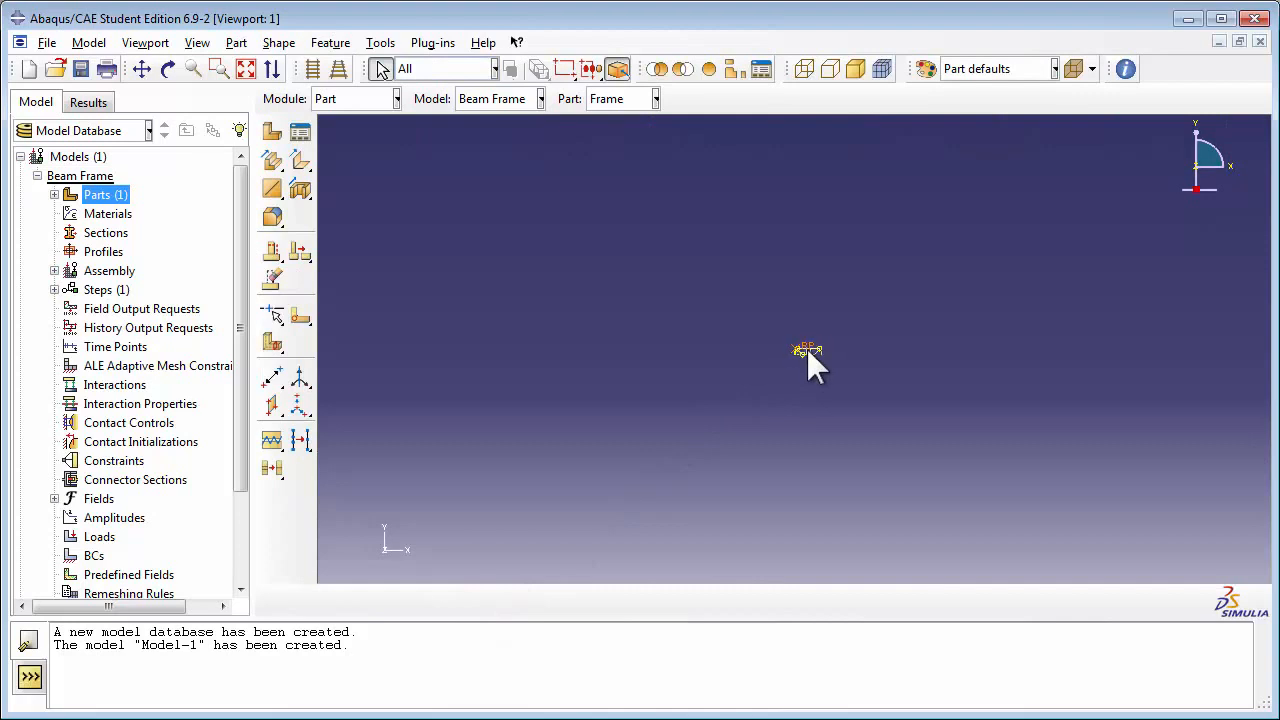
Step: Create a datum plane offset 1.5 from the existing datum plane in the arrow's direction, using an entered value
{"action": "scroll", "coordinate": [813, 350], "scroll_direction": "down", "scroll_amount": 3}
{"action": "left_click", "coordinate": [245, 68]}
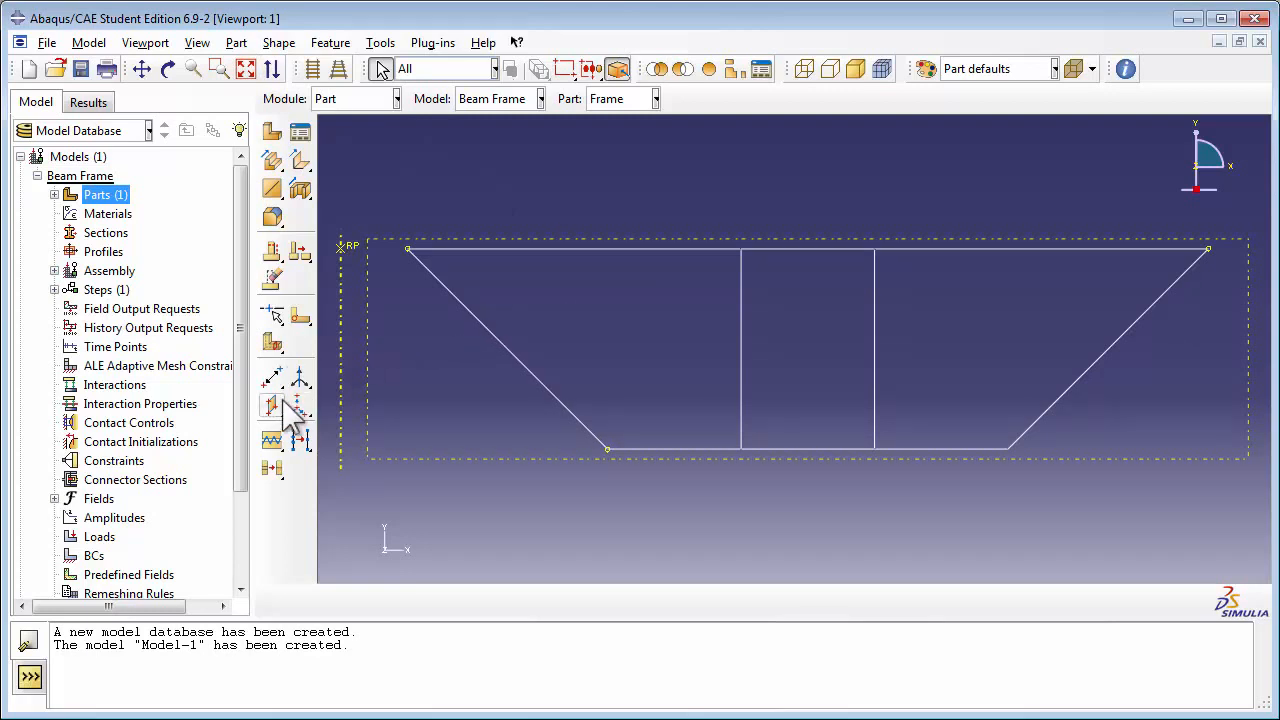
{"action": "left_click_drag", "start_coordinate": [277, 412], "coordinate": [326, 410]}
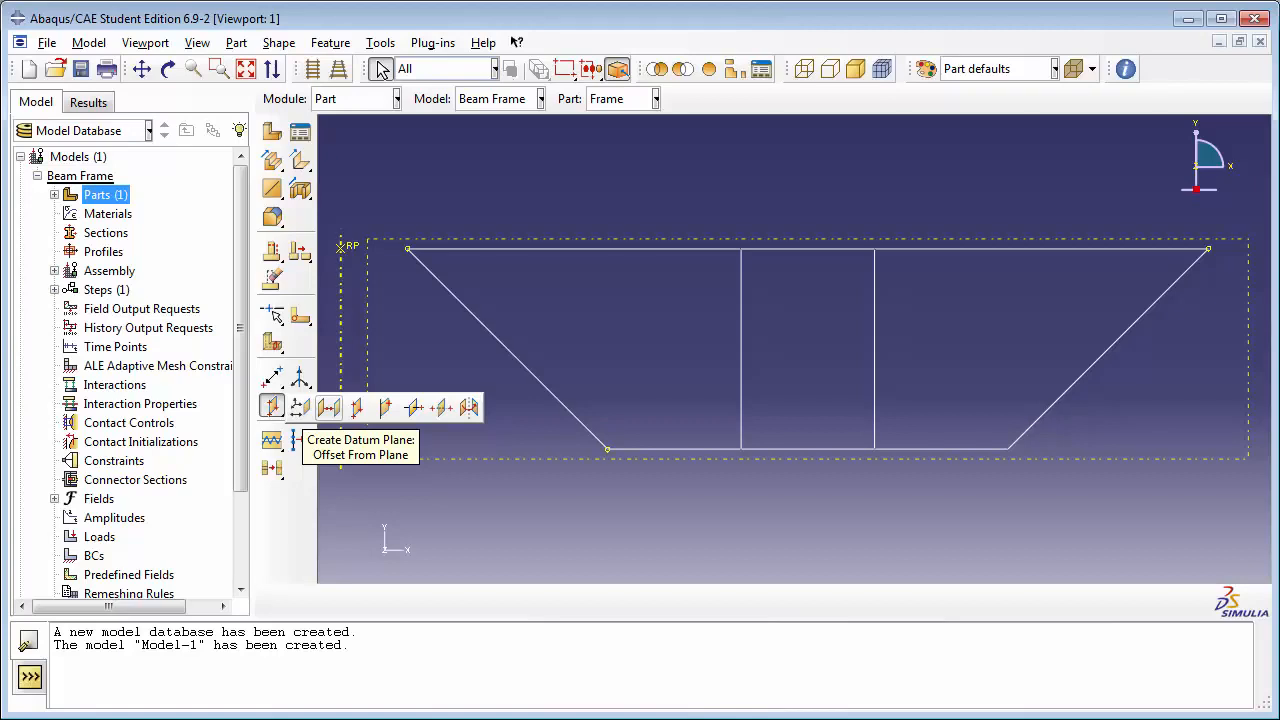
{"action": "left_click", "coordinate": [329, 407]}
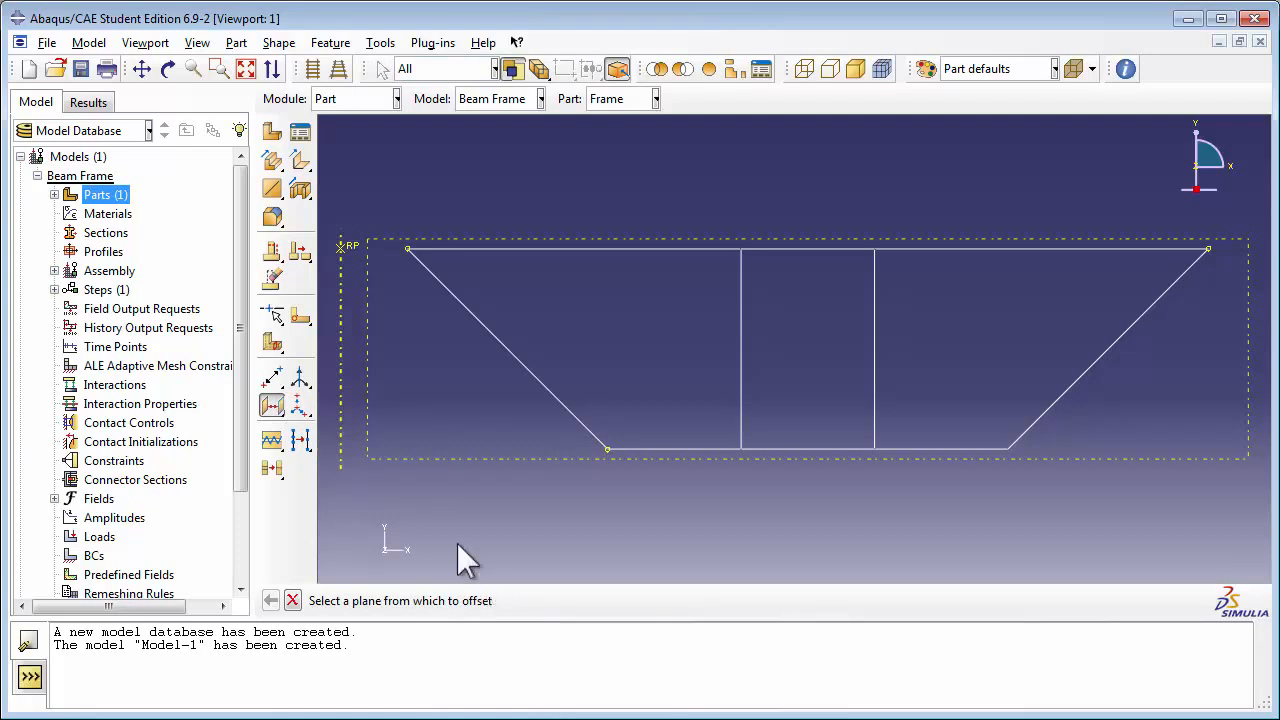
{"action": "left_click", "coordinate": [450, 461]}
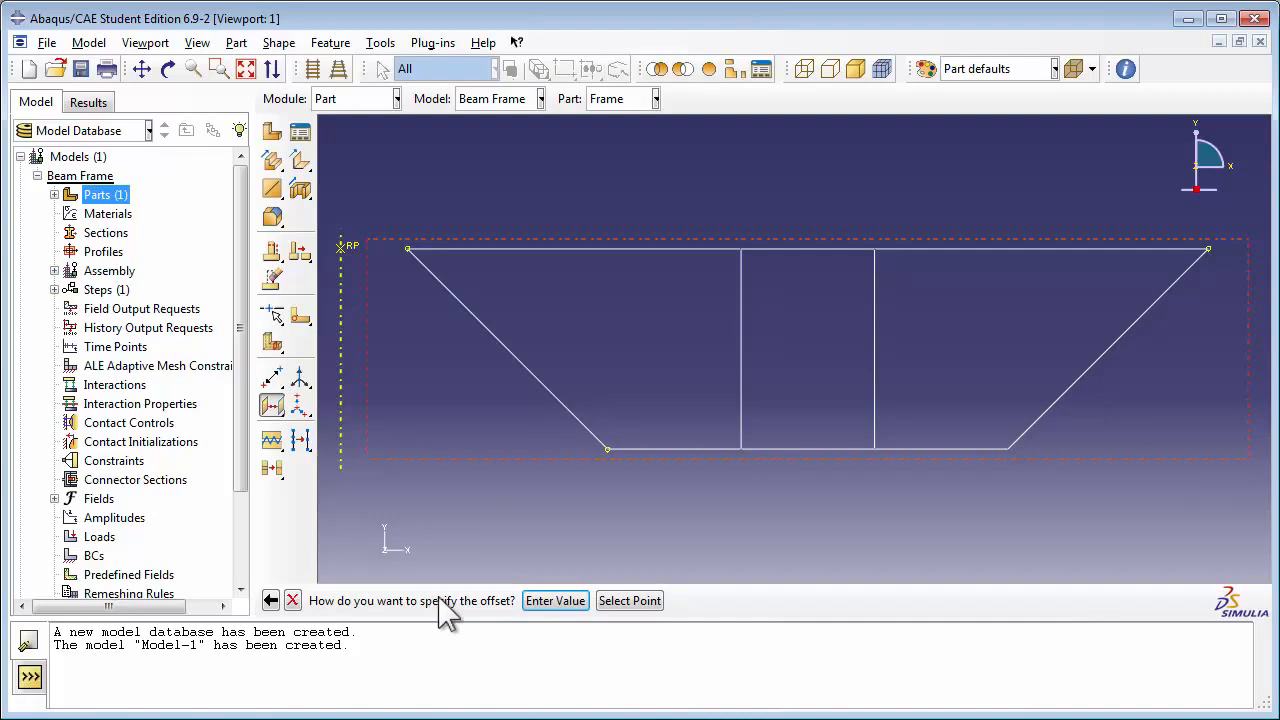
{"action": "left_click", "coordinate": [557, 601]}
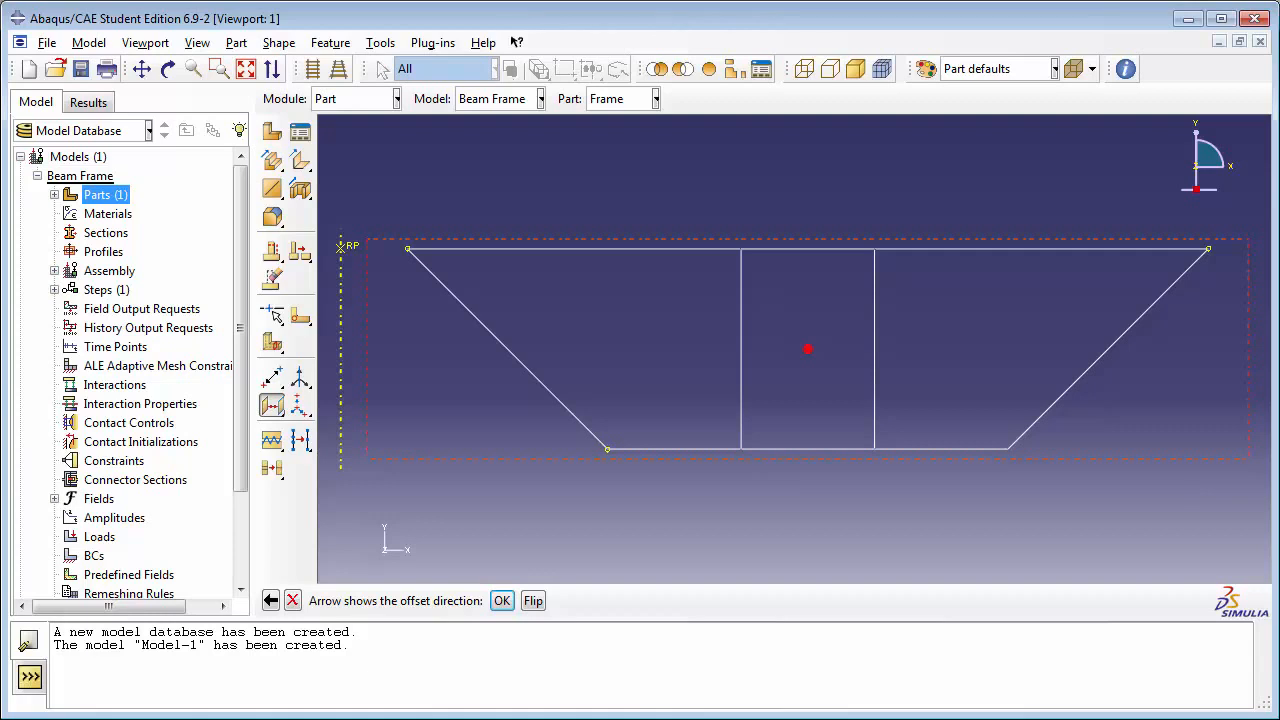
{"action": "left_click", "coordinate": [168, 70]}
{"action": "left_click_drag", "start_coordinate": [877, 340], "coordinate": [797, 417]}
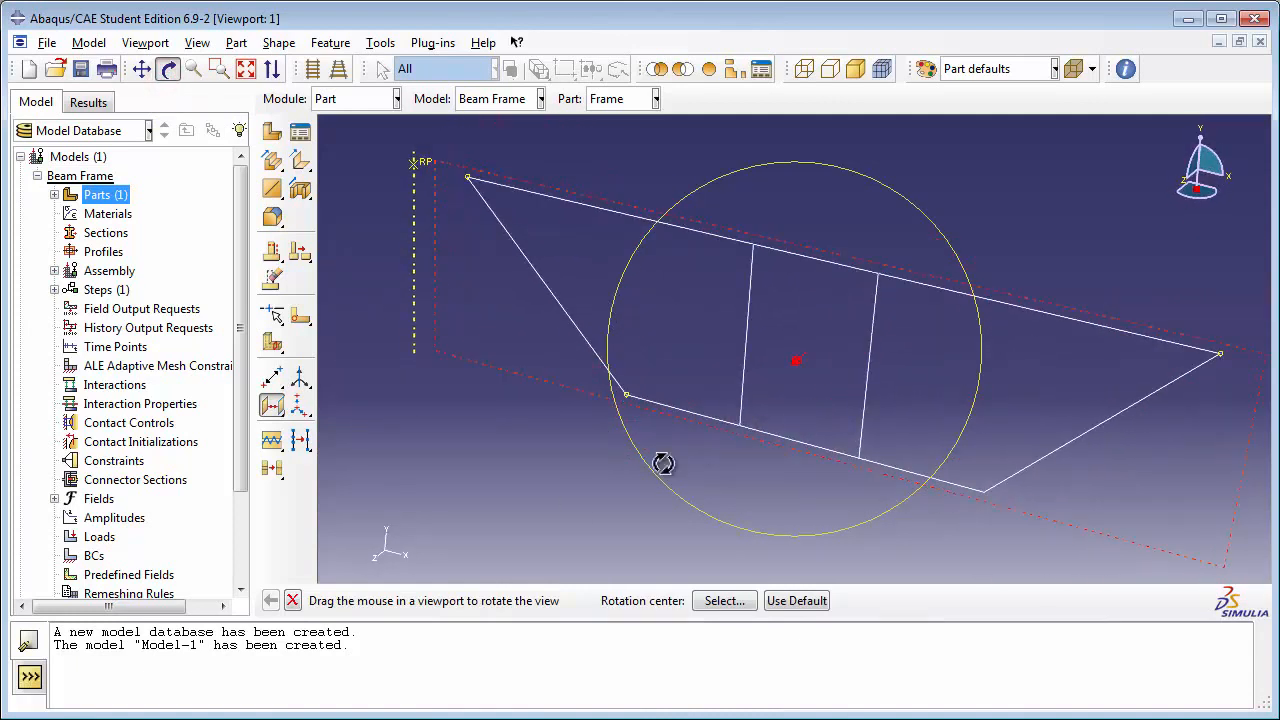
{"action": "left_click", "coordinate": [168, 70]}
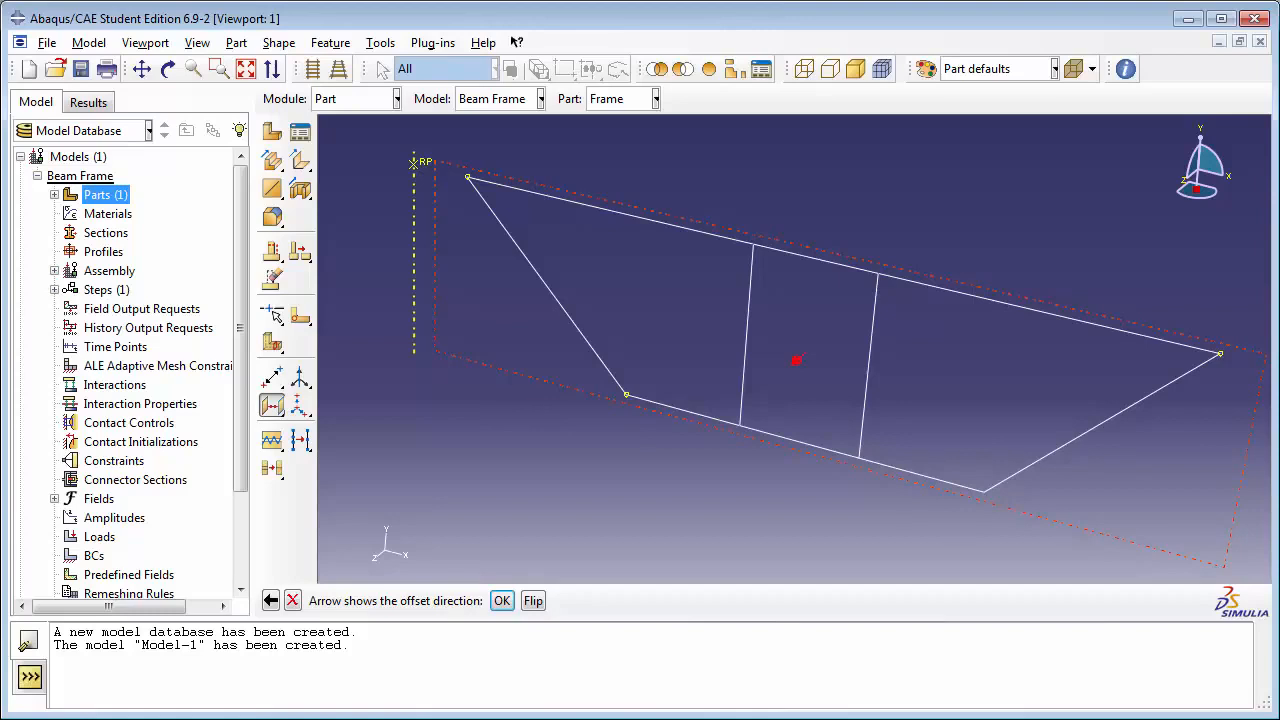
{"action": "left_click", "coordinate": [500, 602]}
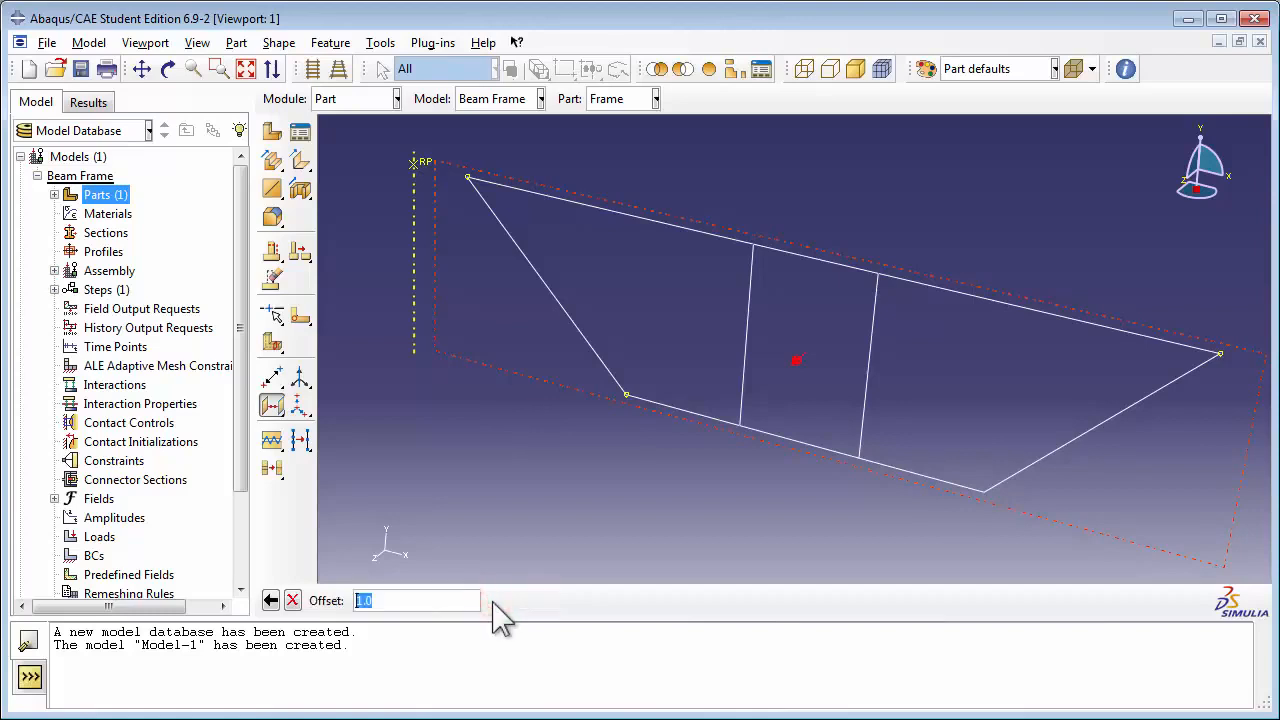
{"action": "type", "text": "1.5"}
{"action": "key", "text": "Return"}
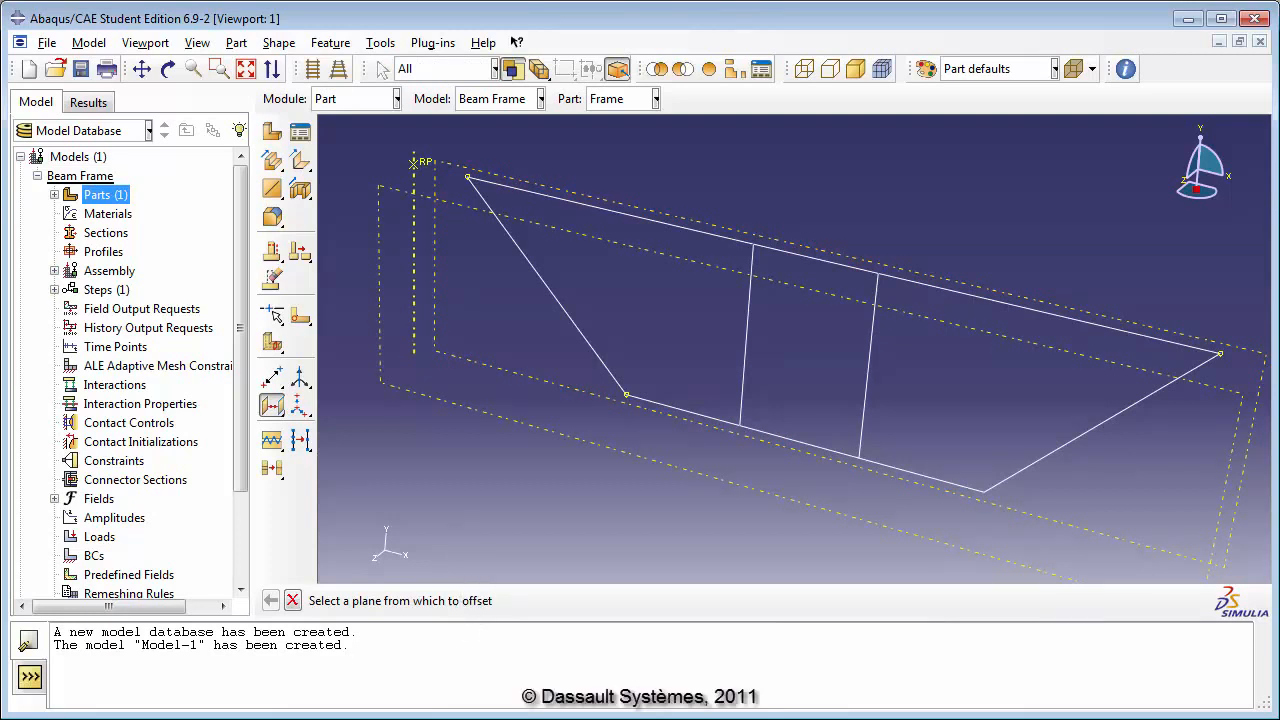
Step: Create a datum point from coordinates at 1.0,0.0,1.5
{"action": "left_click", "coordinate": [282, 381]}
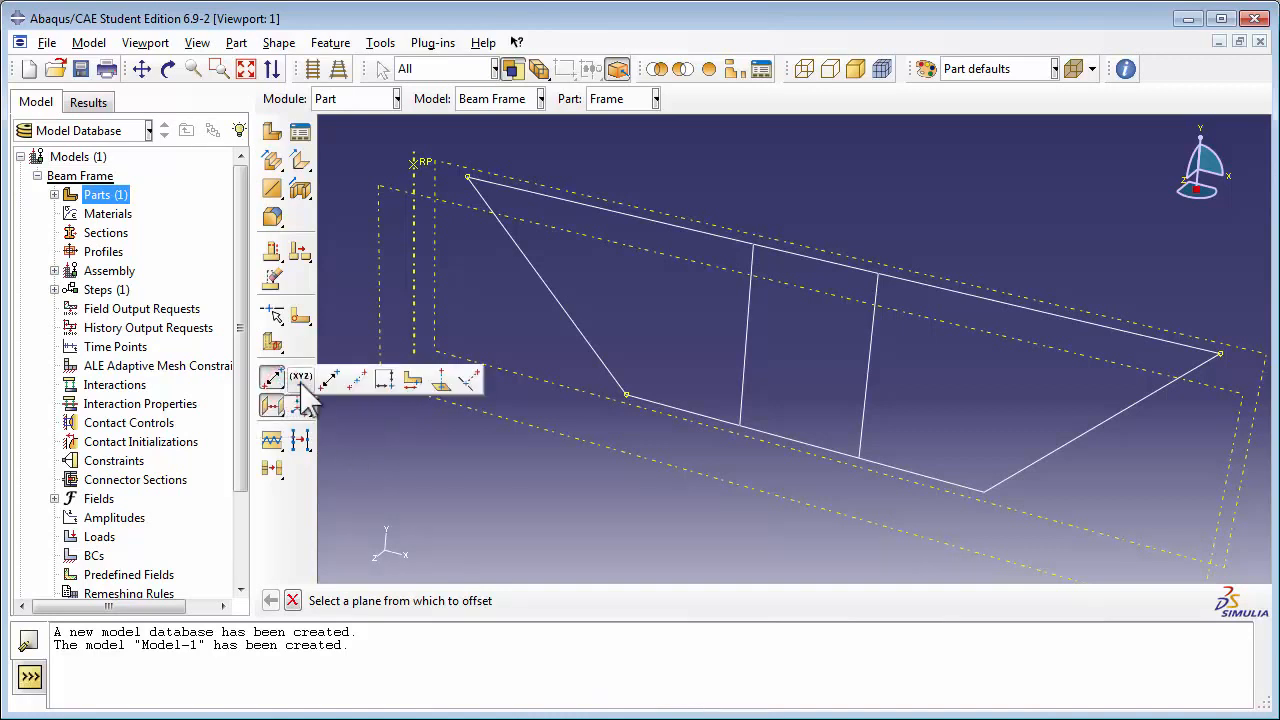
{"action": "left_click", "coordinate": [301, 380]}
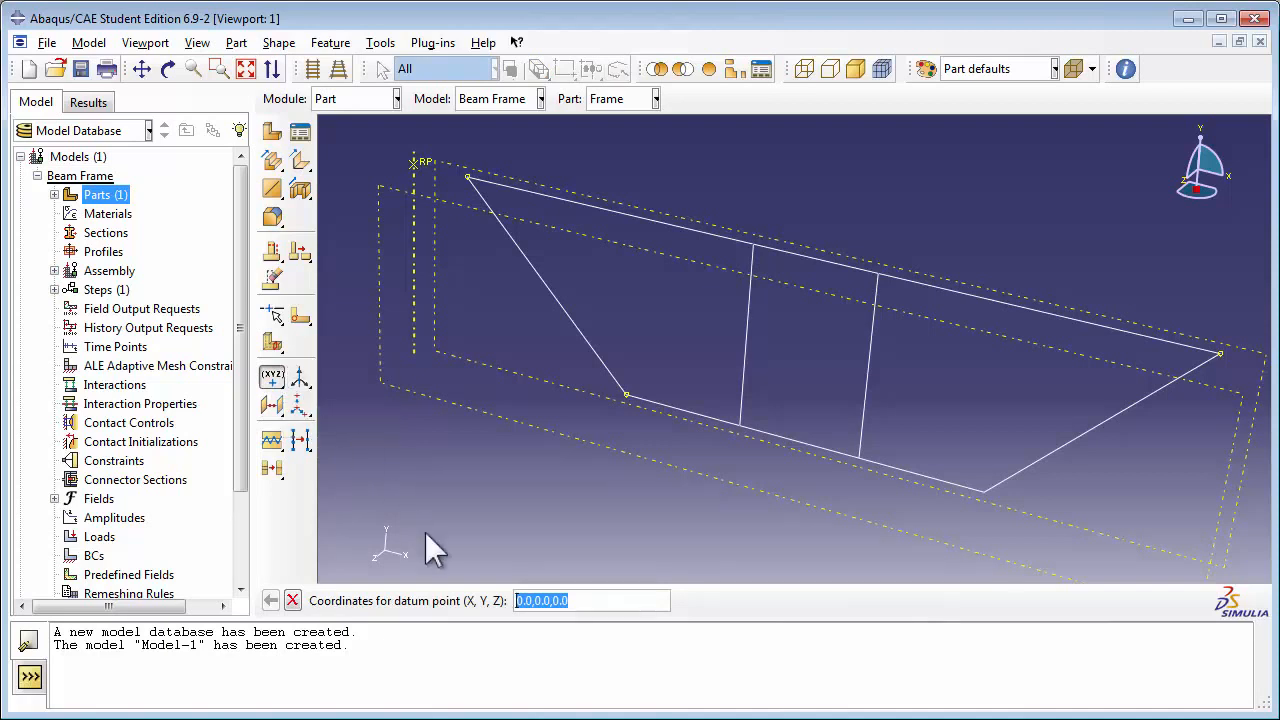
{"action": "left_click_drag", "start_coordinate": [523, 603], "coordinate": [580, 600]}
{"action": "type", "text": "1"}
{"action": "key", "text": "BackSpace"}
{"action": "type", "text": "1"}
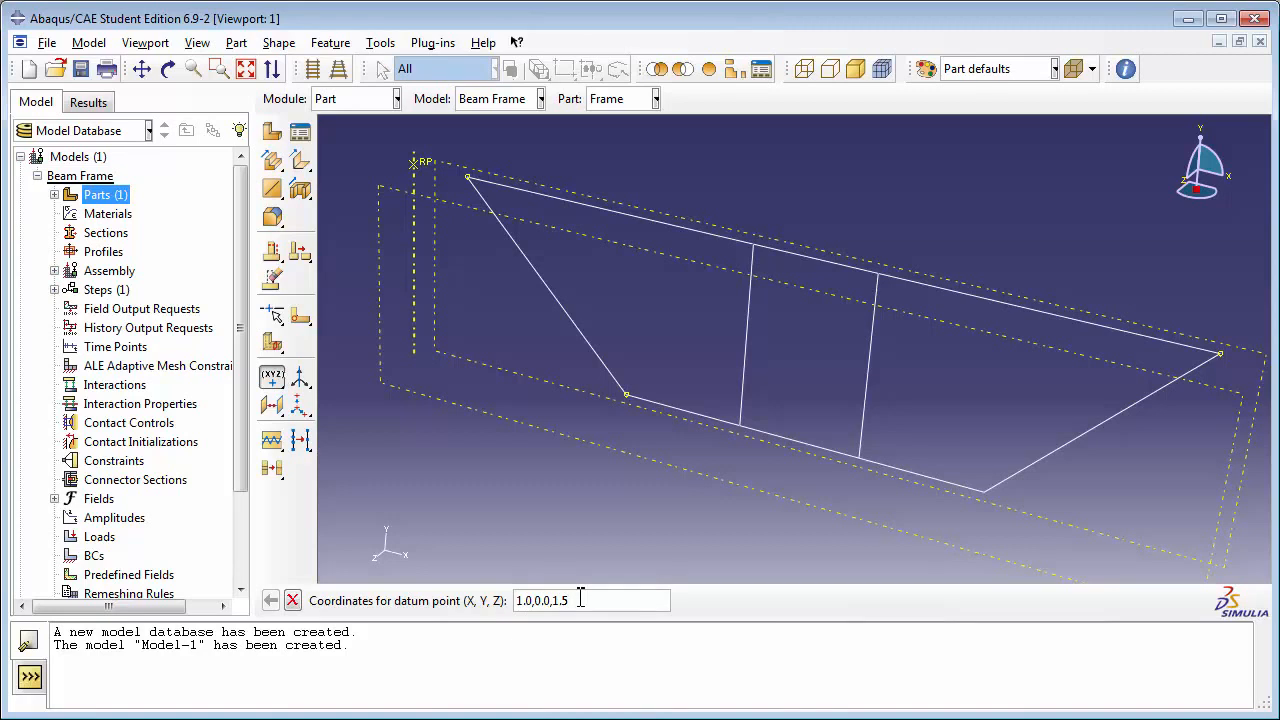
{"action": "type", "text": ".5"}
{"action": "key", "text": "Return"}
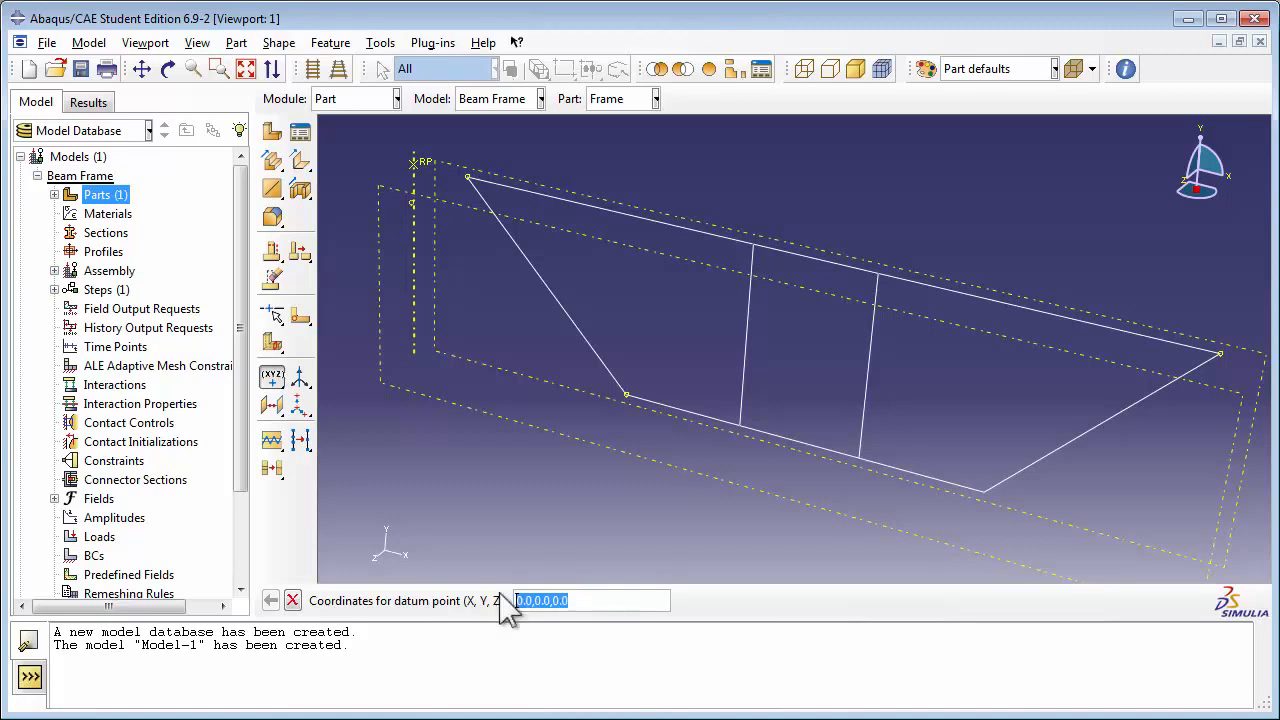
Step: Create a second datum point on the offset plane at X 13.0 and Y 0.0
{"action": "left_click", "coordinate": [521, 600]}
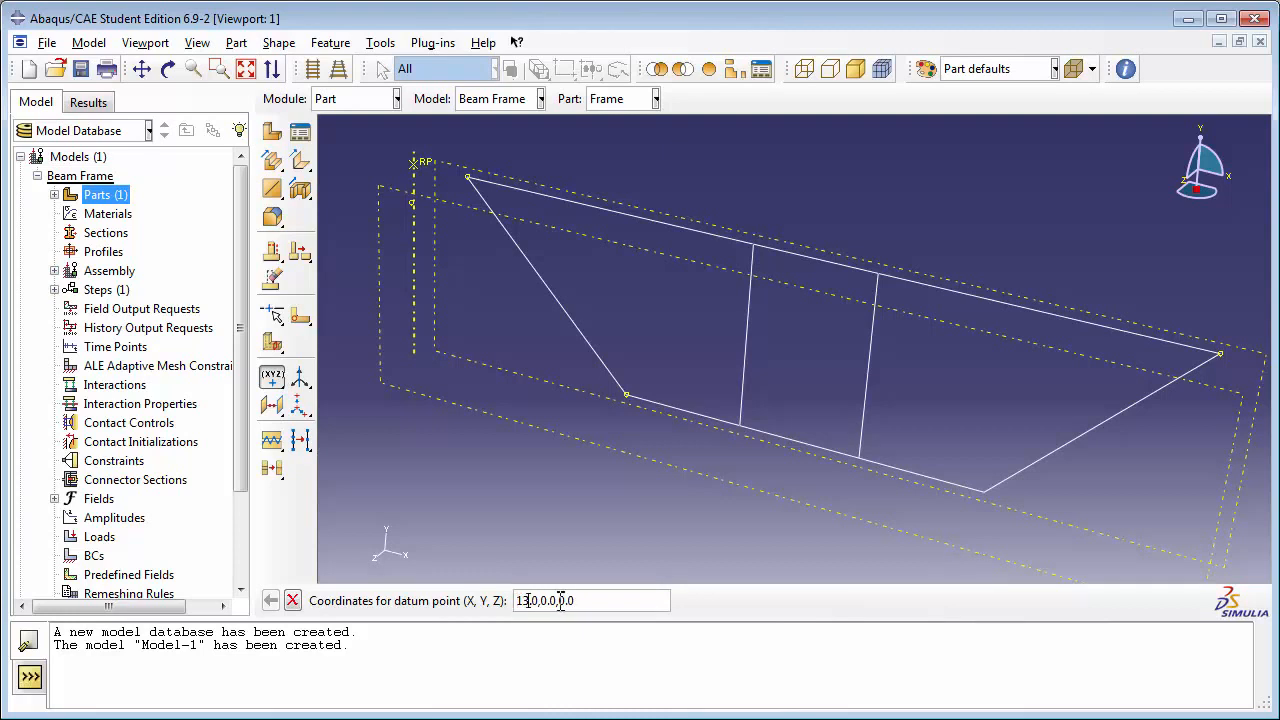
{"action": "left_click_drag", "start_coordinate": [560, 600], "coordinate": [575, 600]}
{"action": "type", "text": "1"}
{"action": "key", "text": "Return"}
Step: Create a third datum point on the offset plane at Y -3, matching the trapezoid's lower-left corner
{"action": "left_click_drag", "start_coordinate": [524, 604], "coordinate": [541, 601]}
{"action": "left_click", "coordinate": [538, 602]}
{"action": "type", "text": "-3"}
{"action": "left_click", "coordinate": [559, 600]}
{"action": "type", "text": "1"}
{"action": "key", "text": "Return"}
Step: Start a planar wire sketch on the offset datum plane, with the datum axis vertical and on the left
{"action": "left_click", "coordinate": [279, 188]}
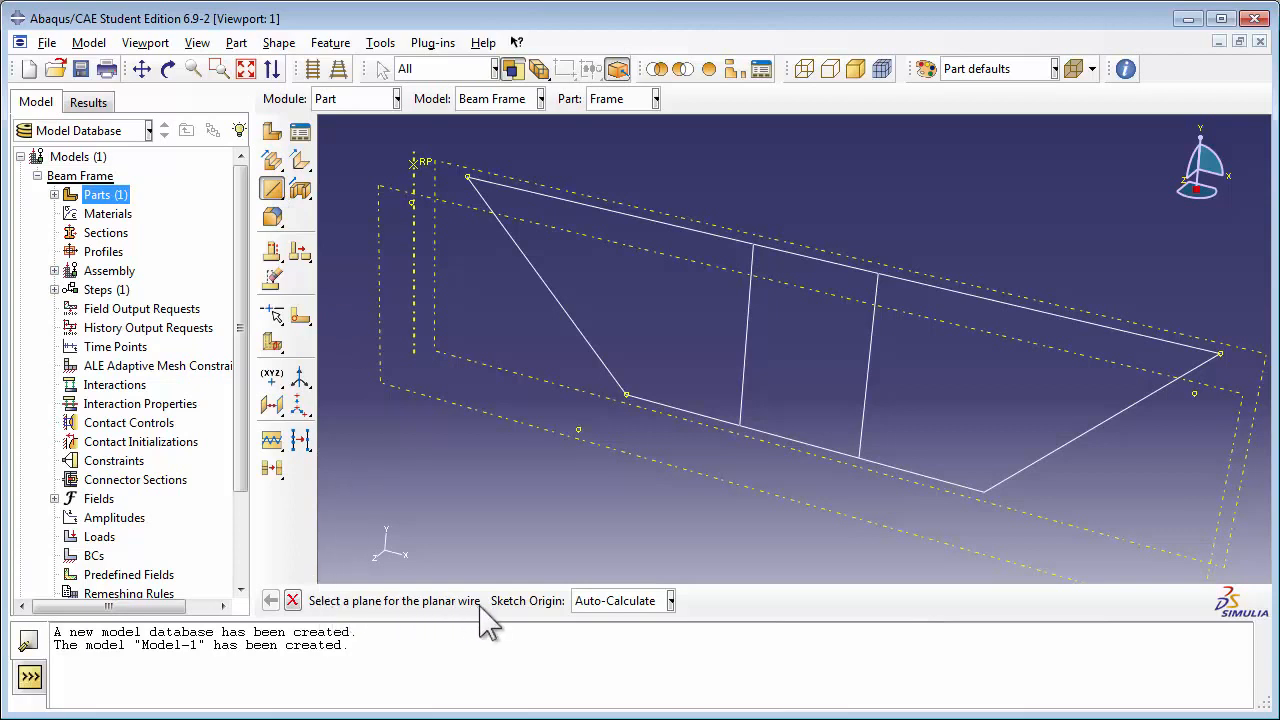
{"action": "left_click", "coordinate": [426, 395]}
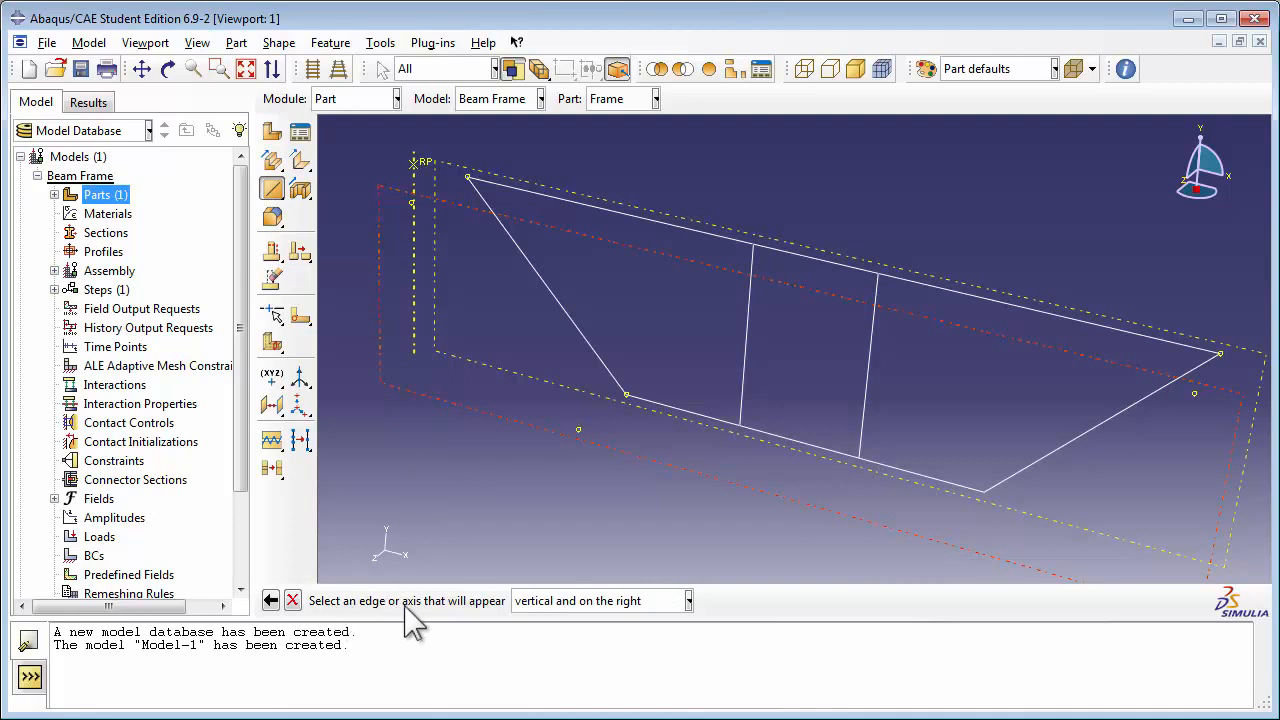
{"action": "left_click", "coordinate": [688, 600]}
{"action": "left_click", "coordinate": [650, 641]}
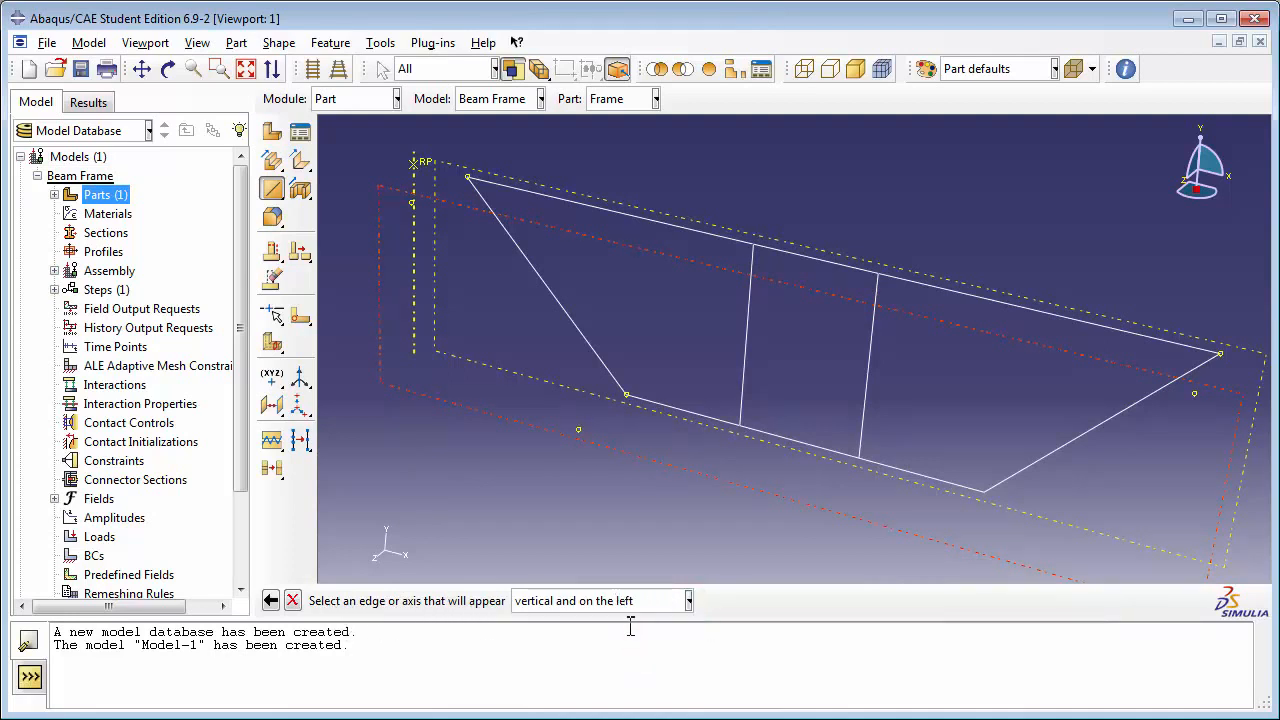
{"action": "left_click", "coordinate": [413, 340]}
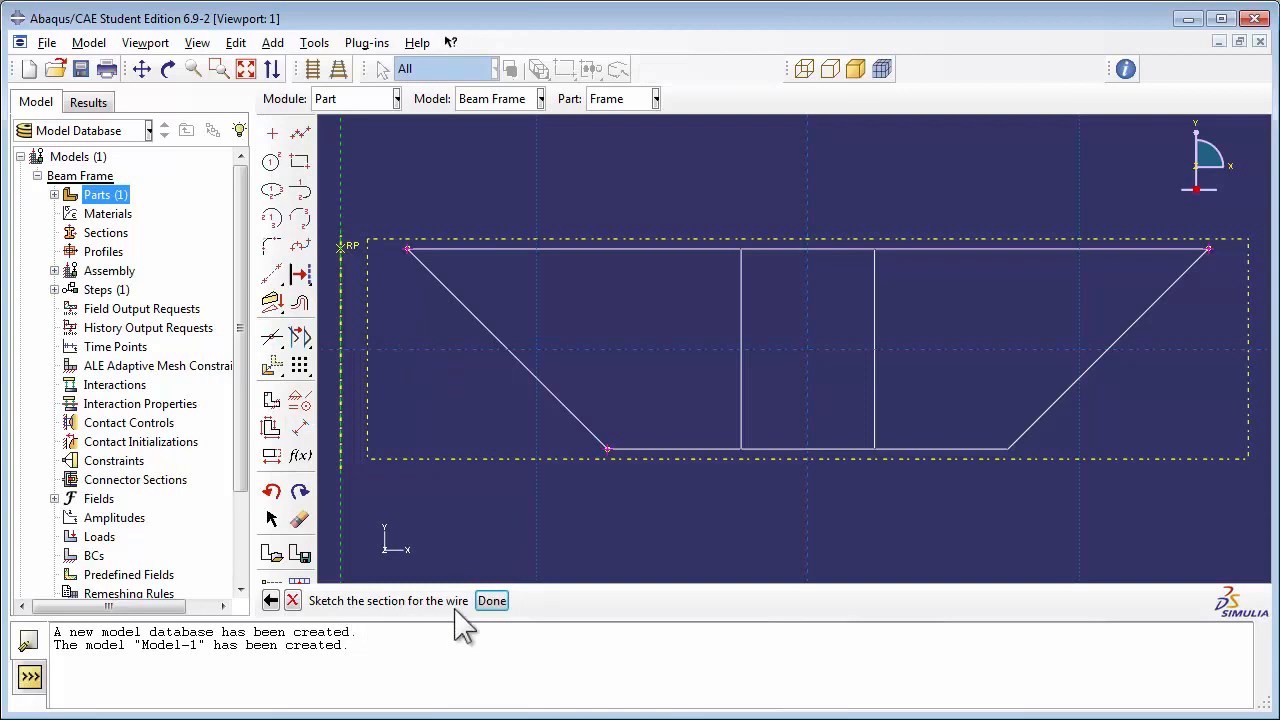
Step: Sketch a closed trapezoid with connected lines through the three datum points, keeping its top and bottom edges horizontal
{"action": "left_click", "coordinate": [168, 68]}
{"action": "left_click_drag", "start_coordinate": [805, 288], "coordinate": [758, 353]}
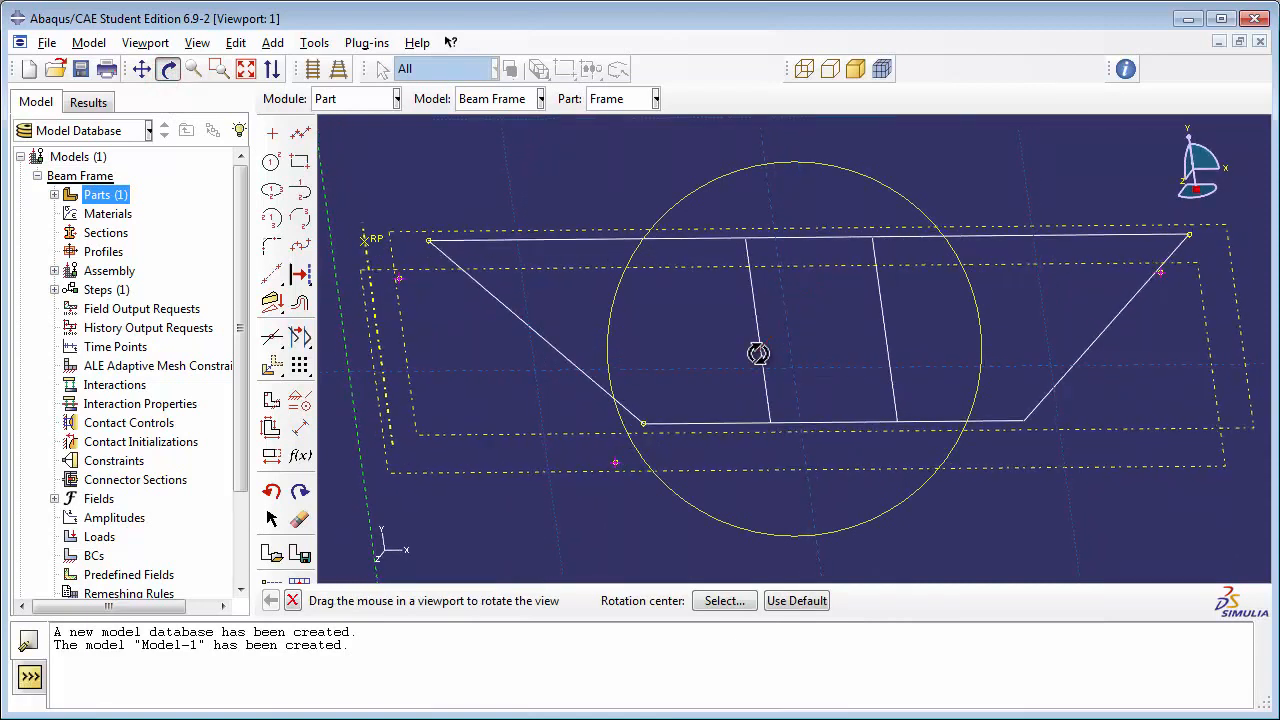
{"action": "left_click", "coordinate": [169, 69]}
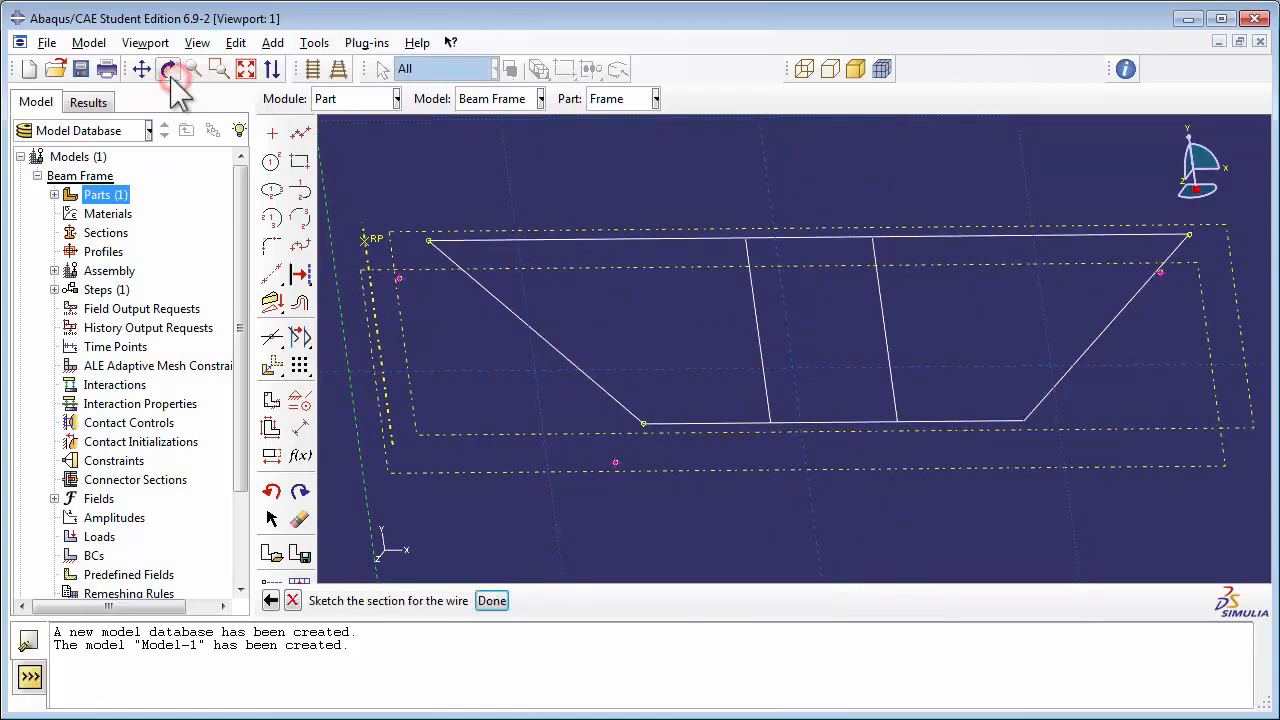
{"action": "left_click", "coordinate": [305, 143]}
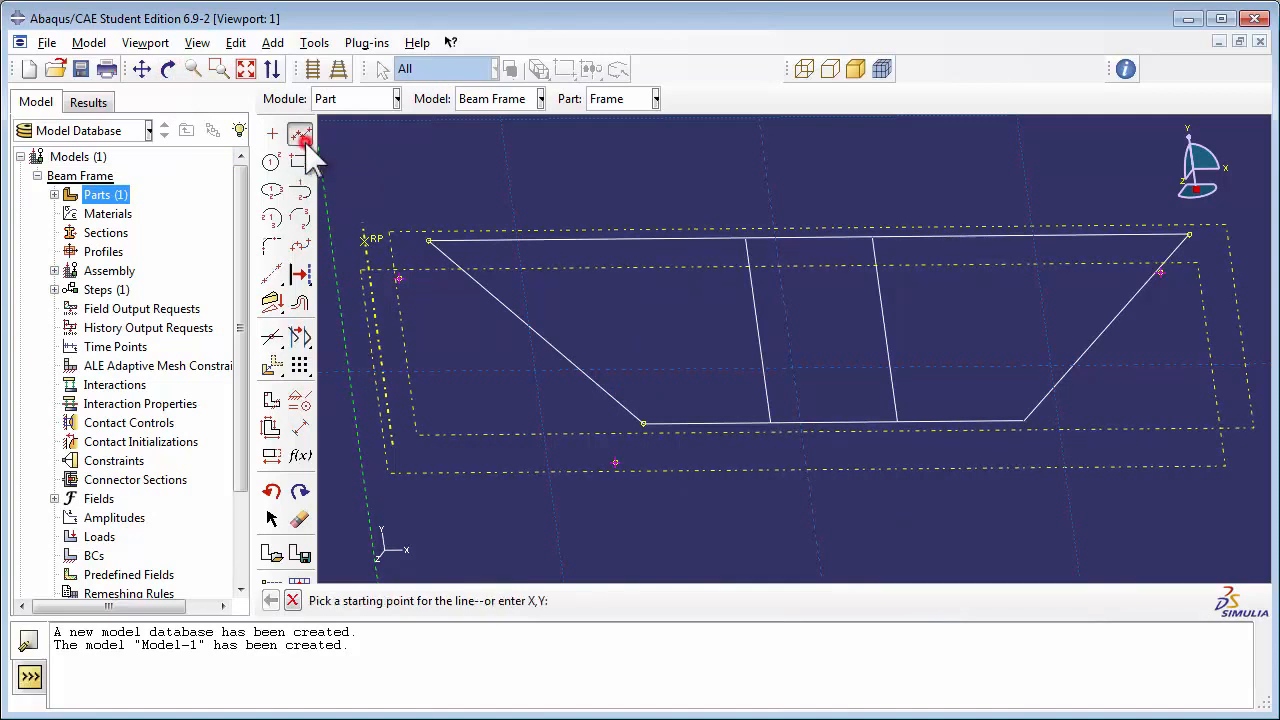
{"action": "left_click", "coordinate": [398, 277]}
{"action": "left_click", "coordinate": [616, 460]}
{"action": "left_click", "coordinate": [969, 466]}
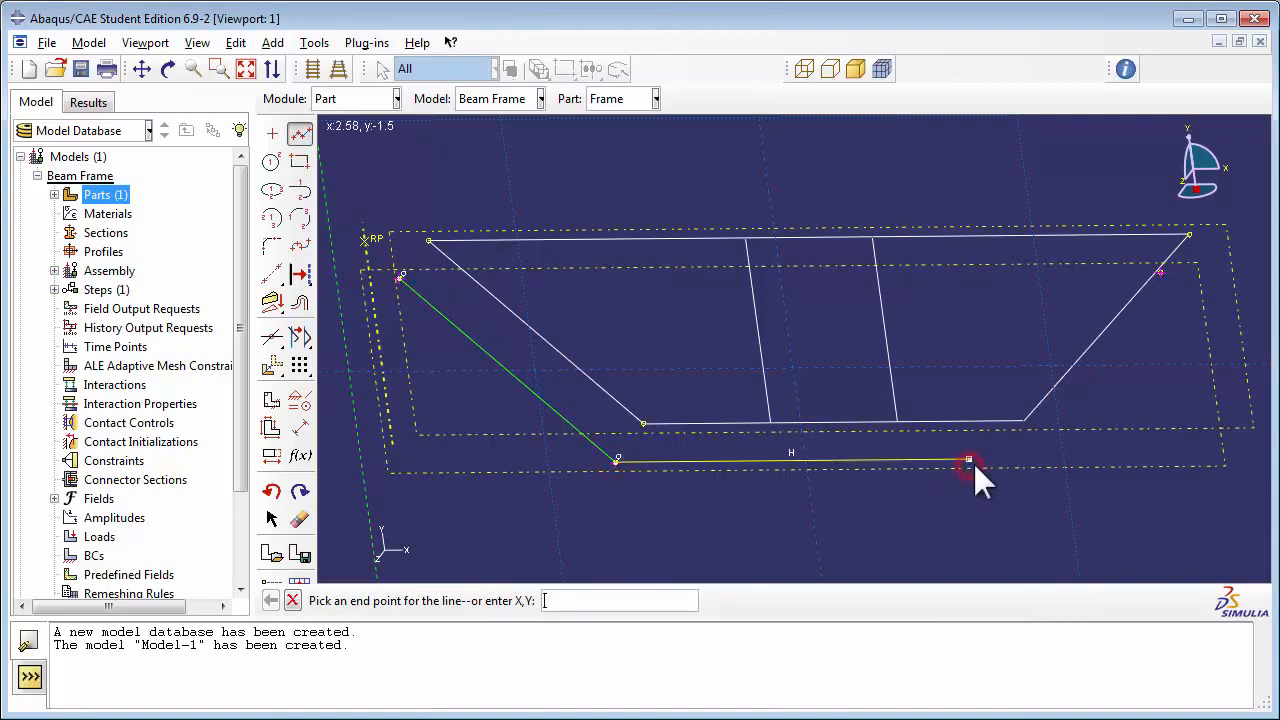
{"action": "left_click", "coordinate": [1160, 272]}
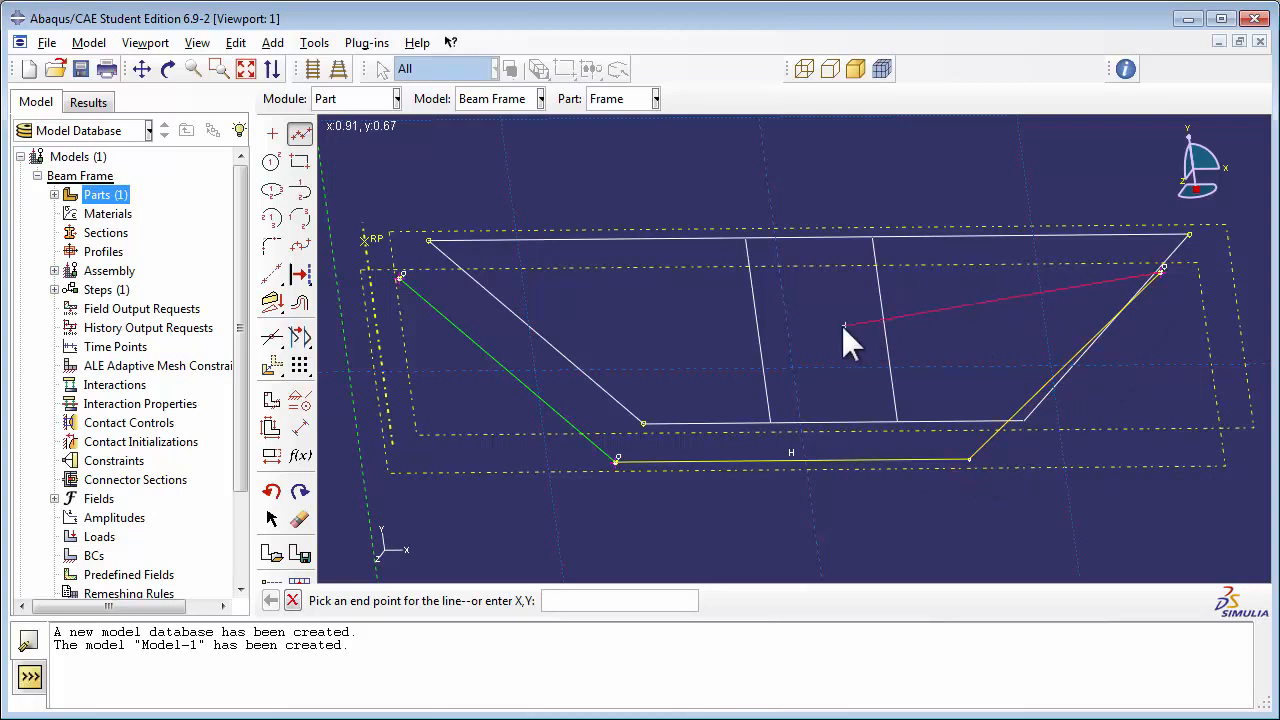
{"action": "left_click", "coordinate": [401, 279]}
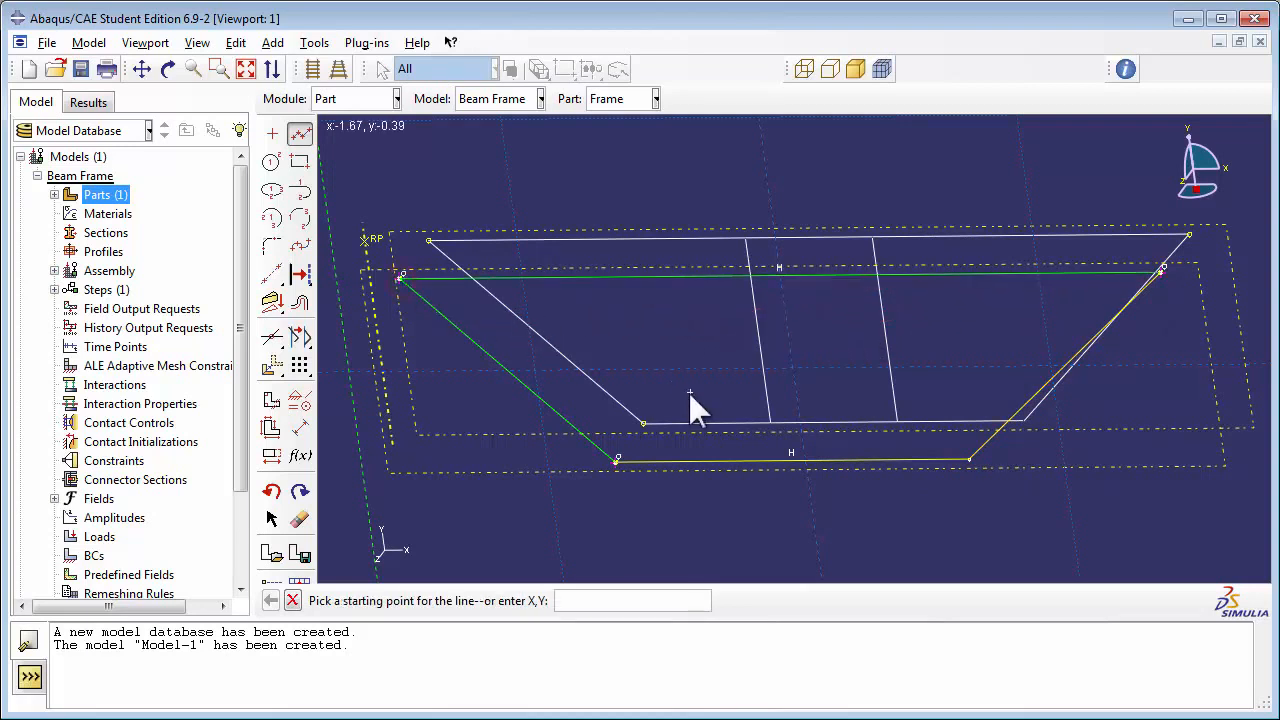
Step: Sketch two separate vertical lines from the new trapezoid's bottom edge to its top edge
{"action": "left_click", "coordinate": [708, 459]}
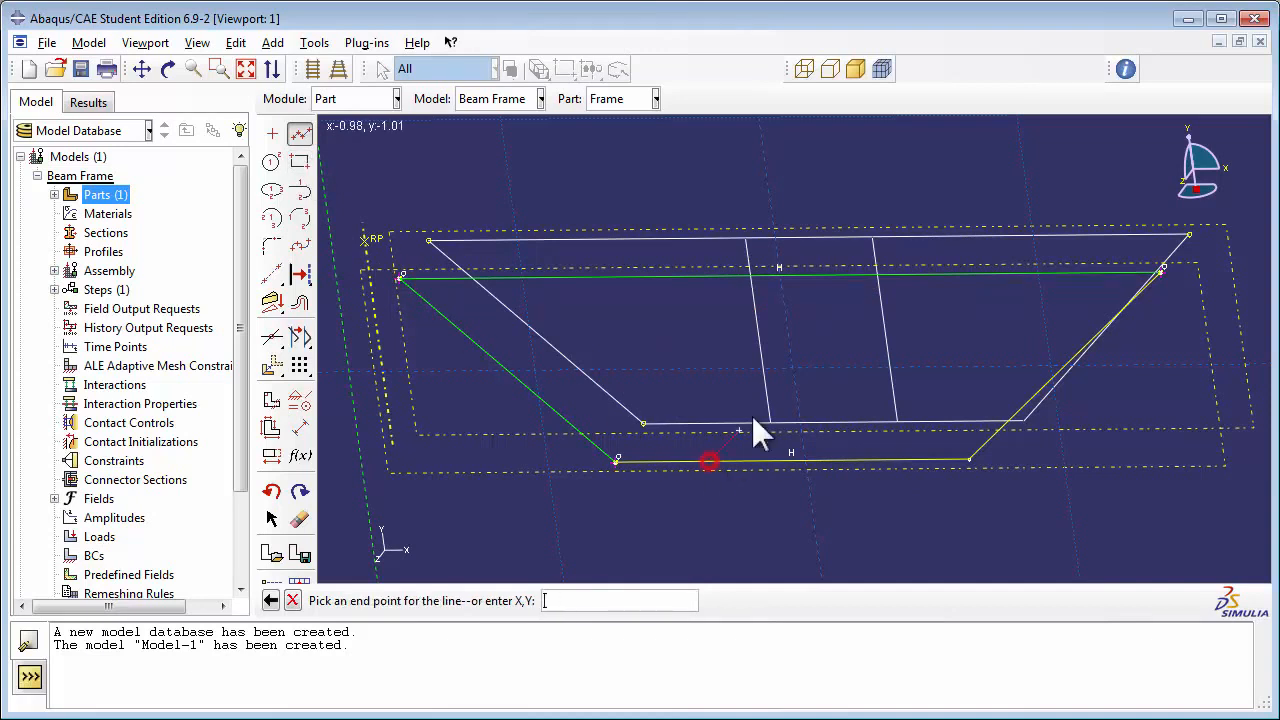
{"action": "left_click", "coordinate": [683, 277]}
{"action": "right_click", "coordinate": [812, 332]}
{"action": "left_click", "coordinate": [847, 356]}
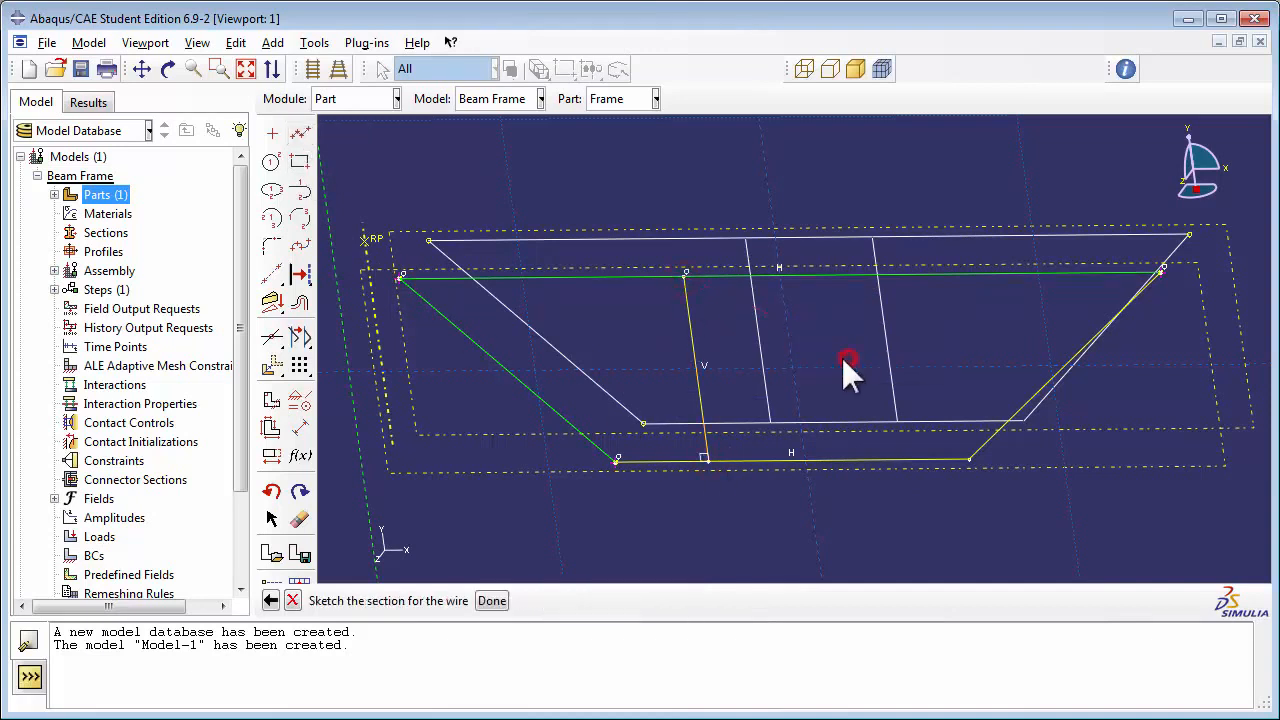
{"action": "left_click", "coordinate": [300, 133]}
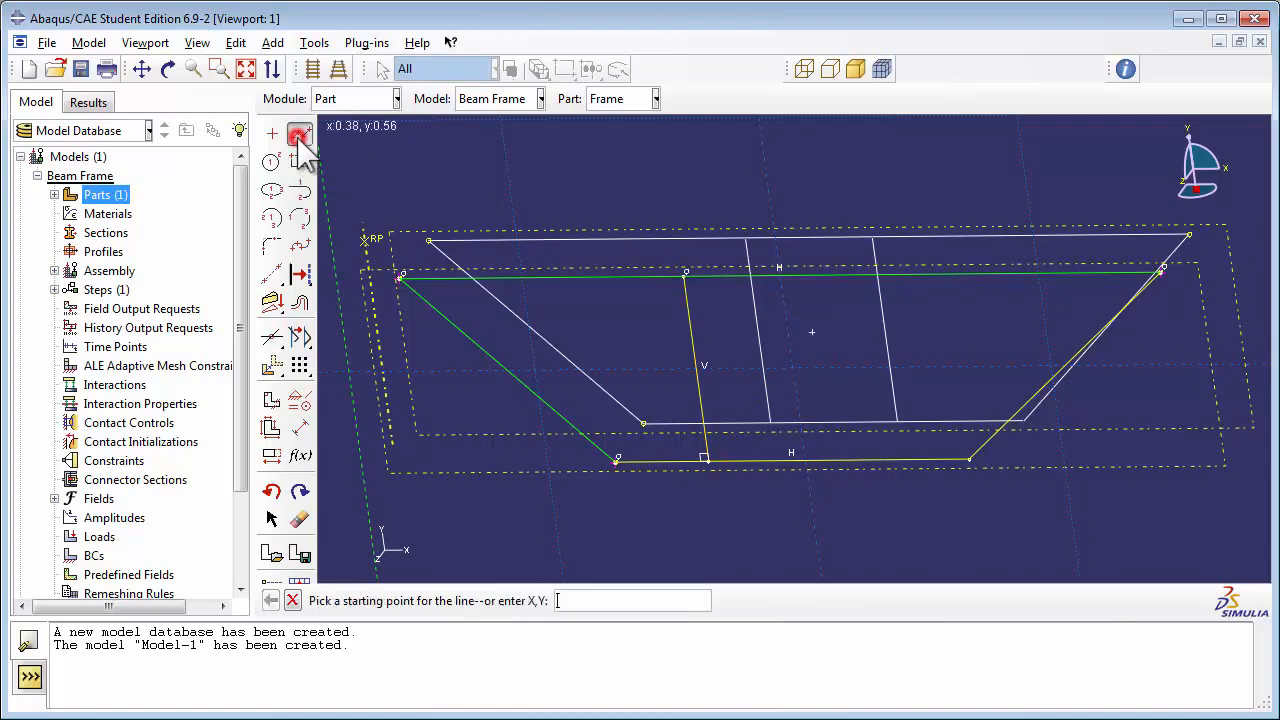
{"action": "left_click", "coordinate": [837, 459]}
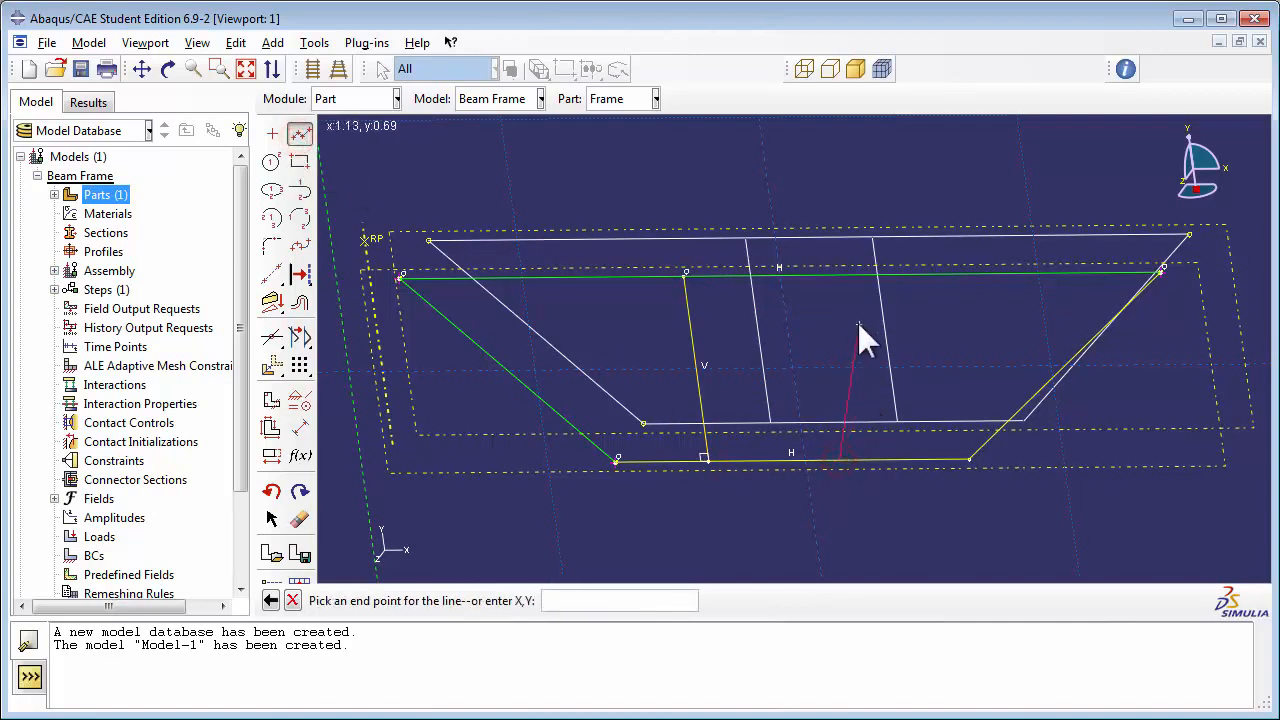
{"action": "left_click", "coordinate": [813, 276]}
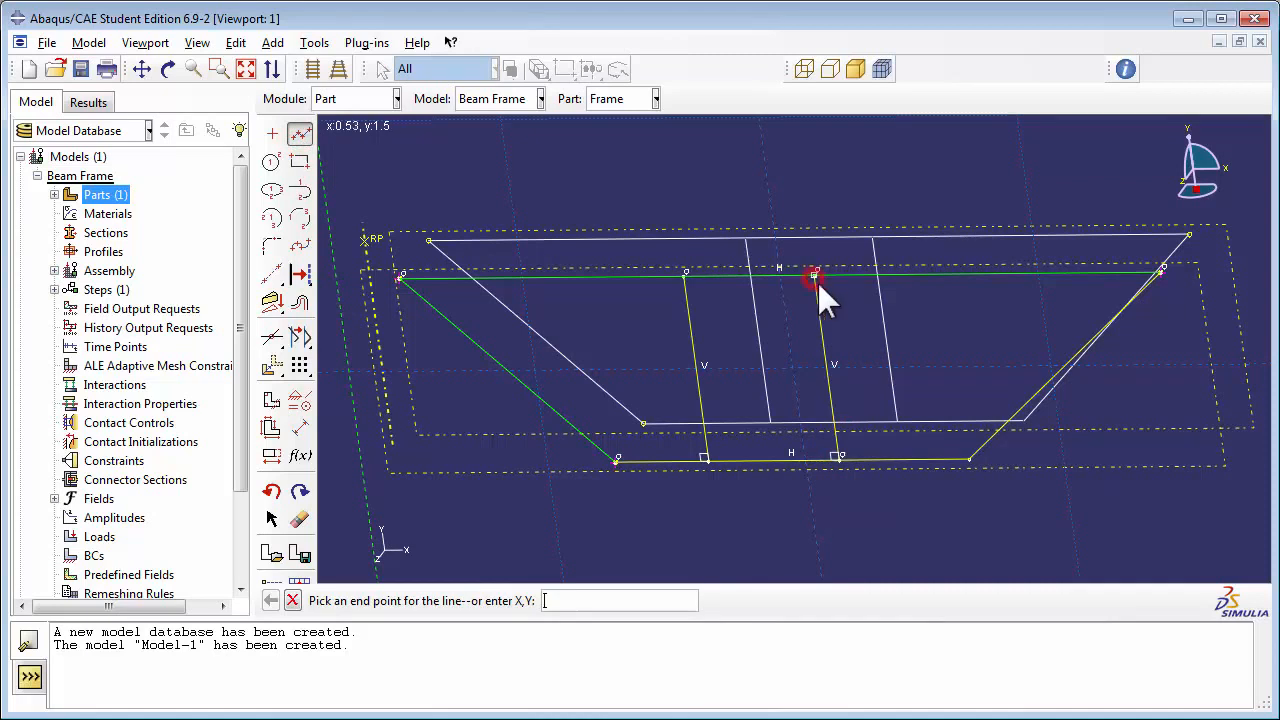
{"action": "right_click", "coordinate": [847, 302]}
{"action": "left_click", "coordinate": [876, 336]}
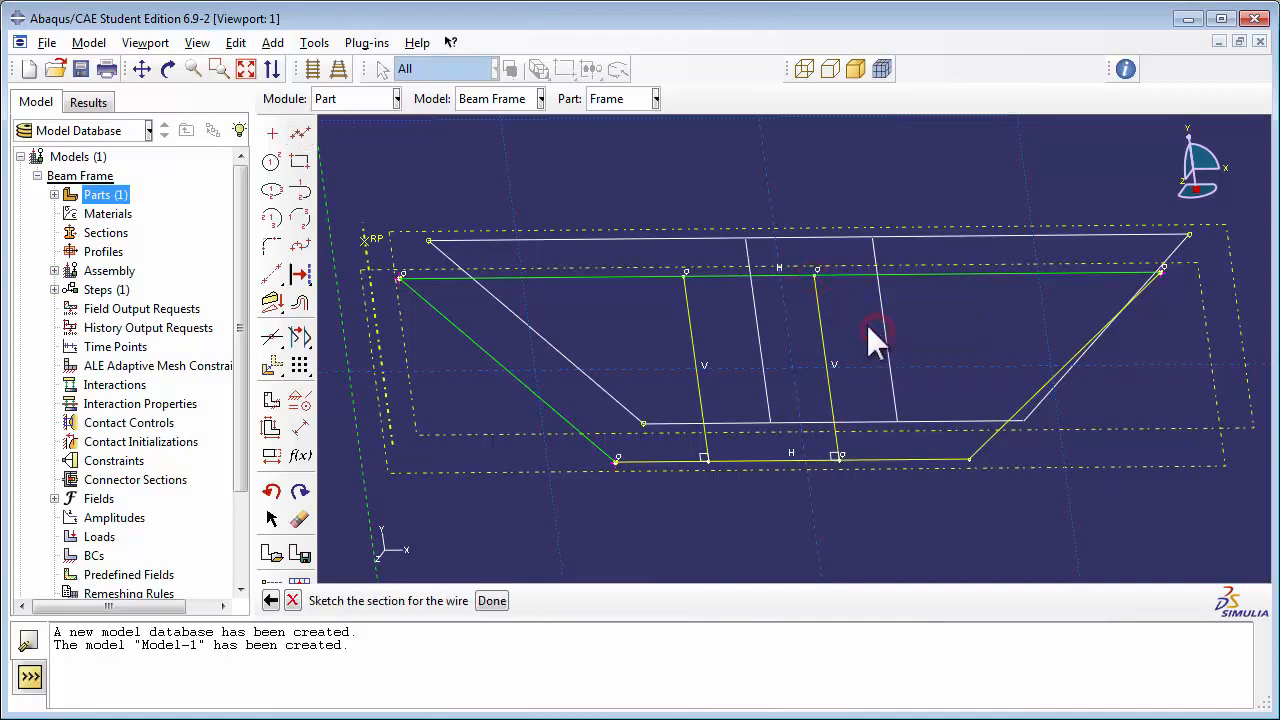
Step: Dimension the horizontal distance between the endpoints of the new trapezoid's right slanted line and set it to 3.0
{"action": "left_click", "coordinate": [300, 428]}
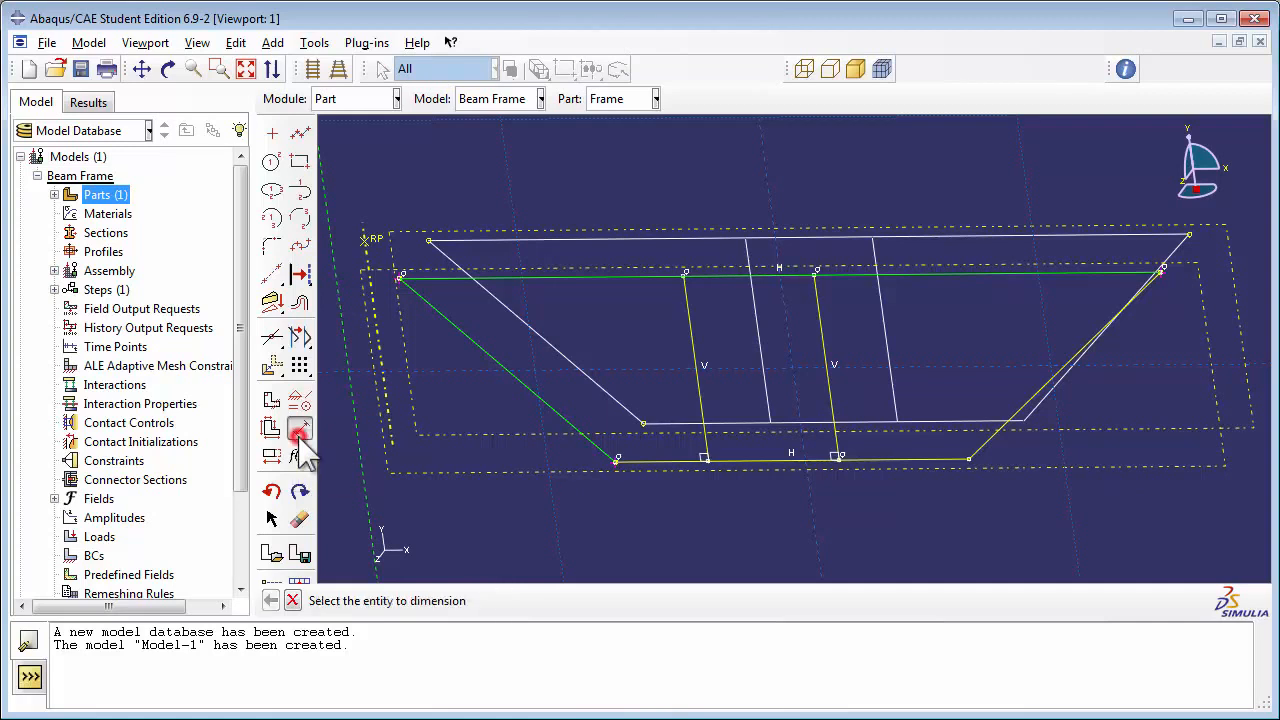
{"action": "left_click", "coordinate": [1159, 271]}
{"action": "left_click", "coordinate": [970, 459]}
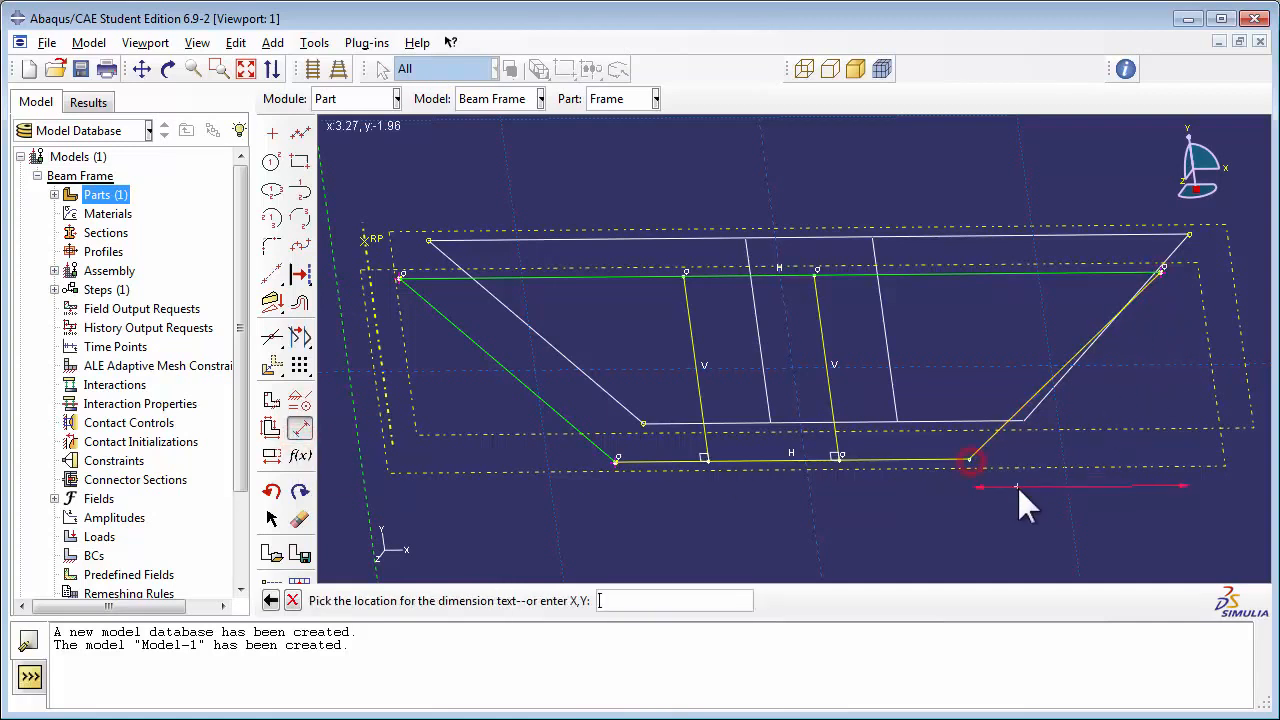
{"action": "left_click", "coordinate": [1056, 488]}
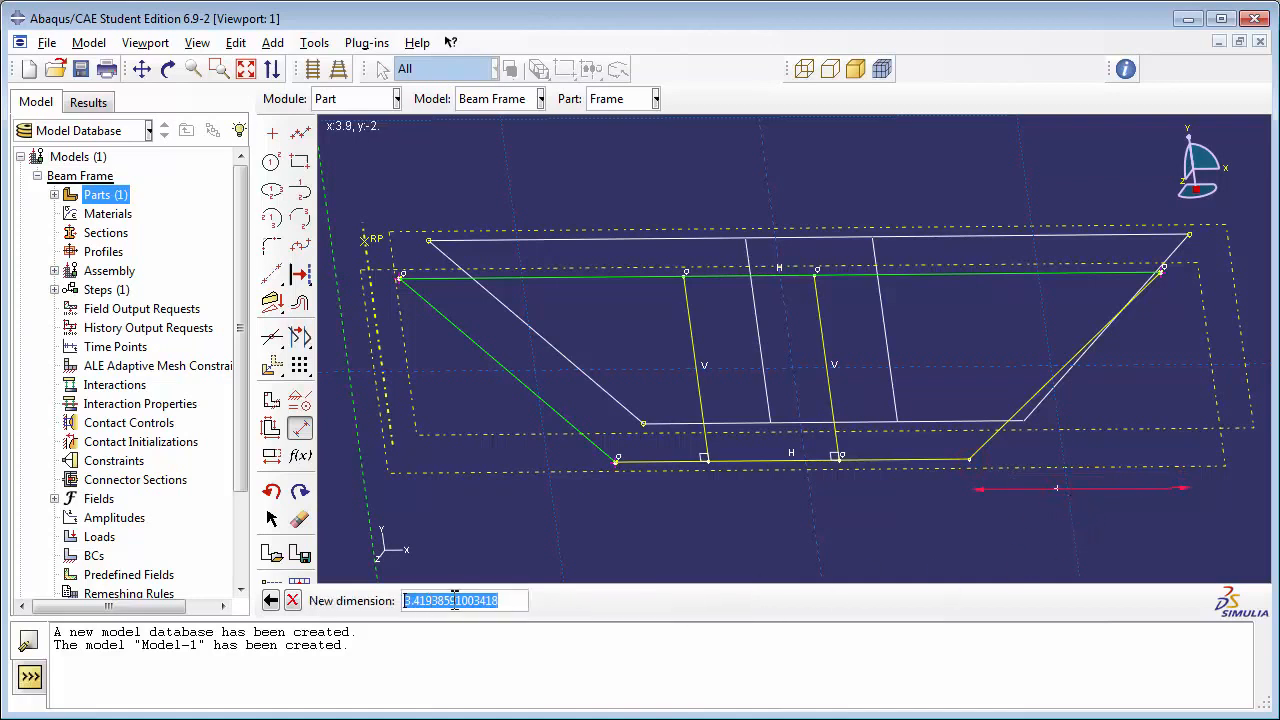
{"action": "type", "text": "3"}
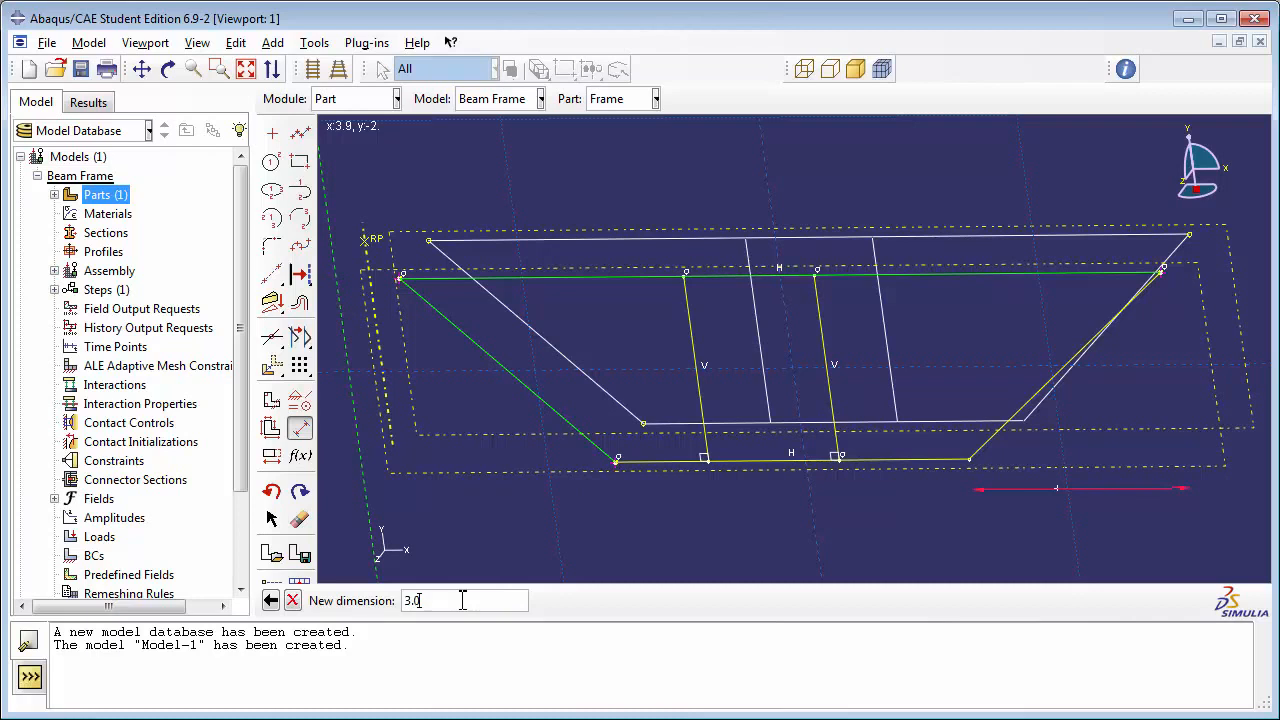
{"action": "type", "text": ".0"}
{"action": "key", "text": "Return"}
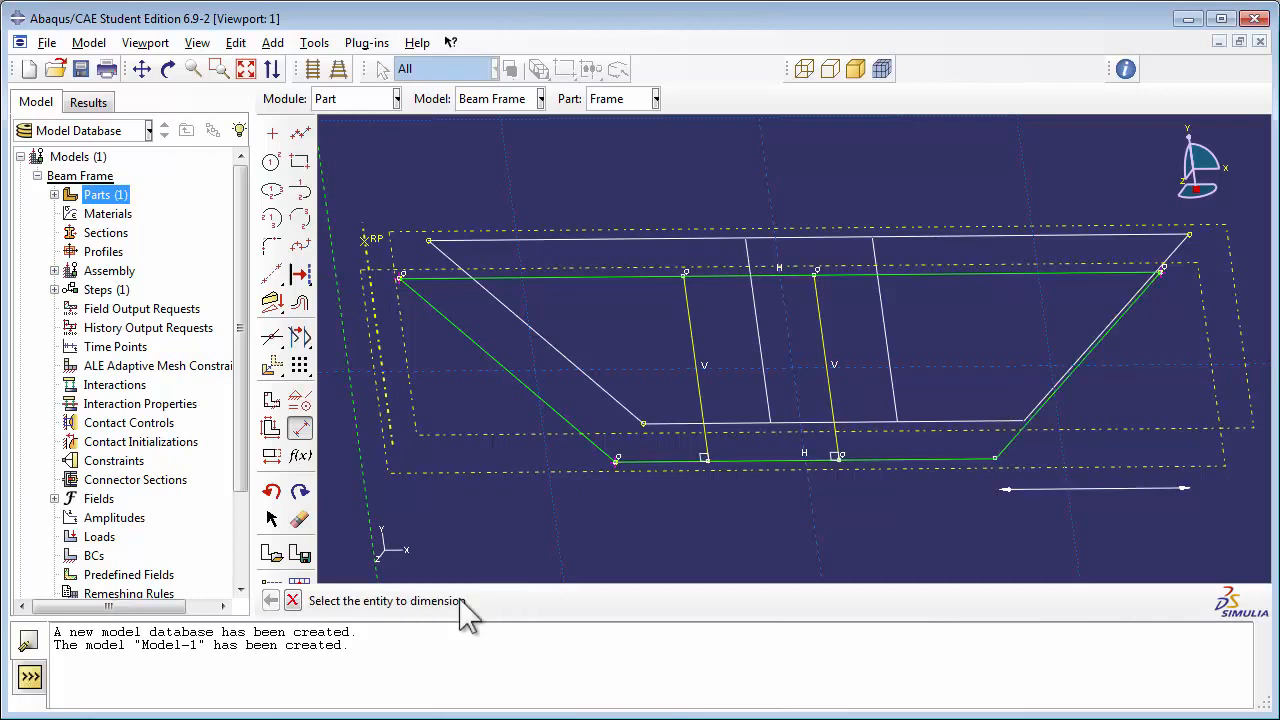
Step: Split the new trapezoid's top and bottom edges where the two vertical lines meet them
{"action": "left_click", "coordinate": [271, 338]}
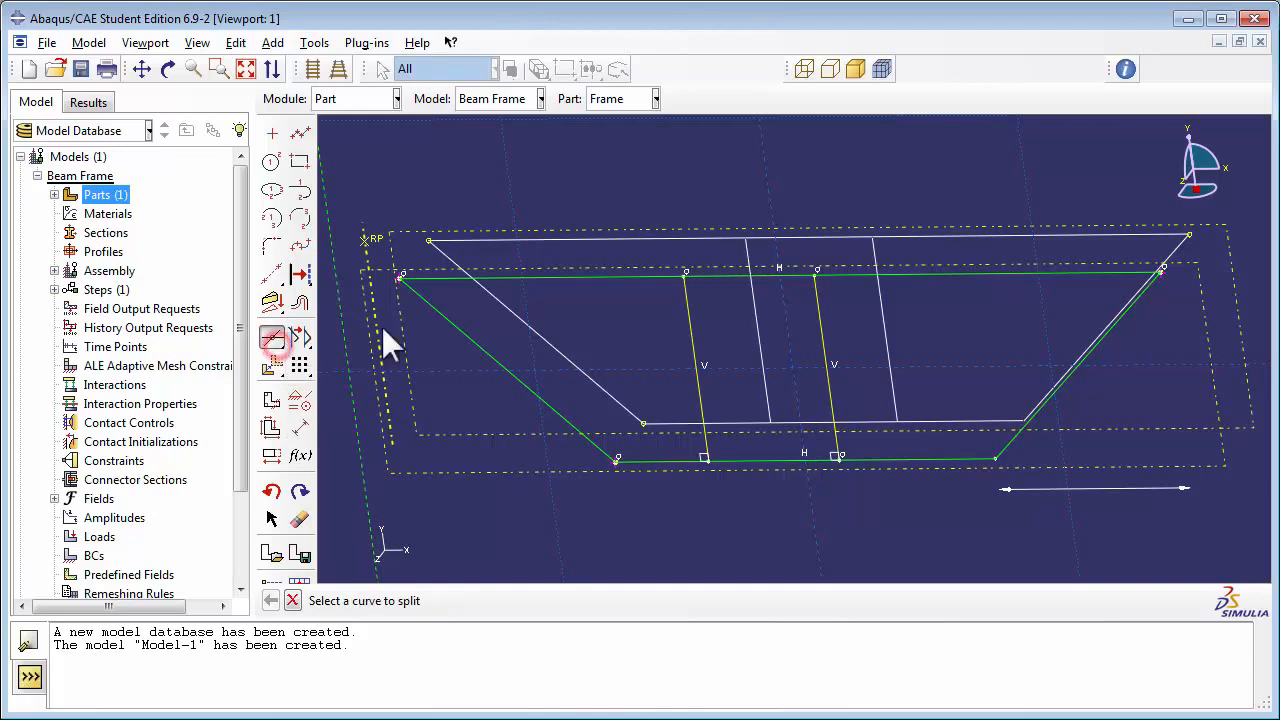
{"action": "left_click", "coordinate": [558, 276]}
{"action": "left_click", "coordinate": [685, 305]}
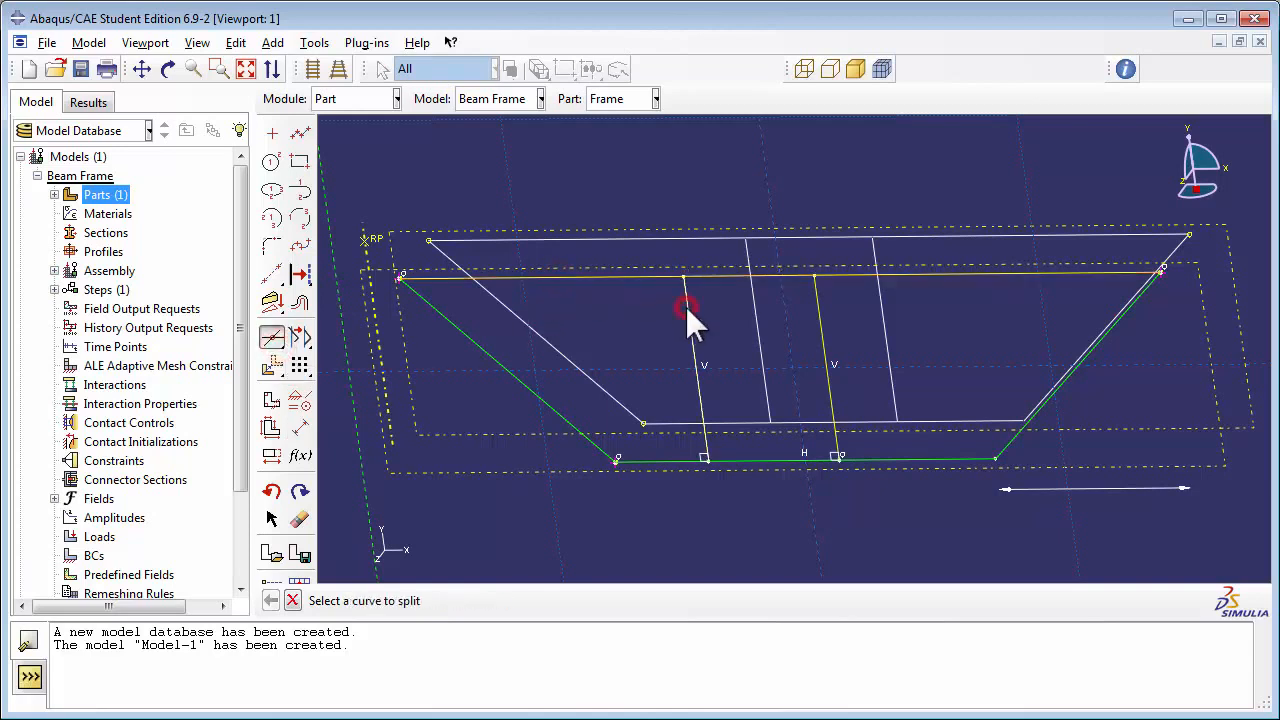
{"action": "left_click", "coordinate": [765, 275]}
{"action": "left_click", "coordinate": [815, 301]}
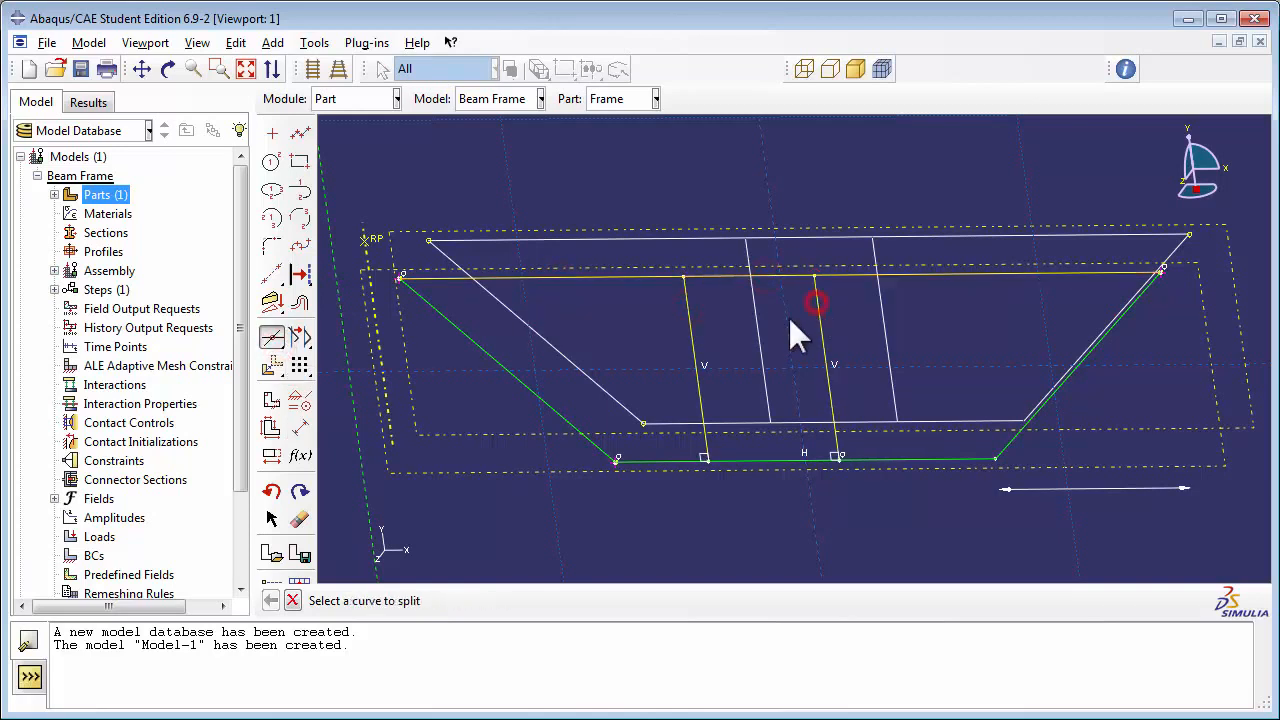
{"action": "left_click", "coordinate": [630, 460]}
{"action": "left_click", "coordinate": [700, 407]}
{"action": "left_click", "coordinate": [777, 461]}
{"action": "left_click", "coordinate": [832, 412]}
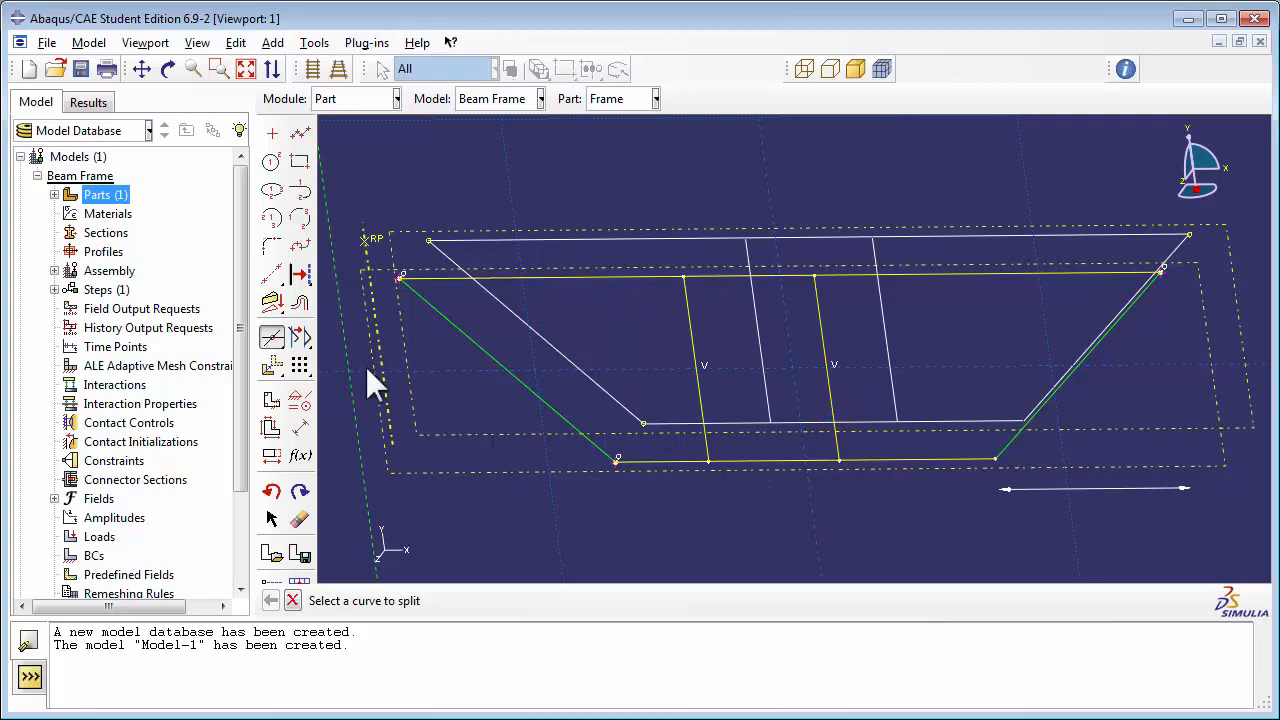
Step: Dimension the bottom edge segment between the two vertical lines and set it to 2.0
{"action": "left_click", "coordinate": [299, 427]}
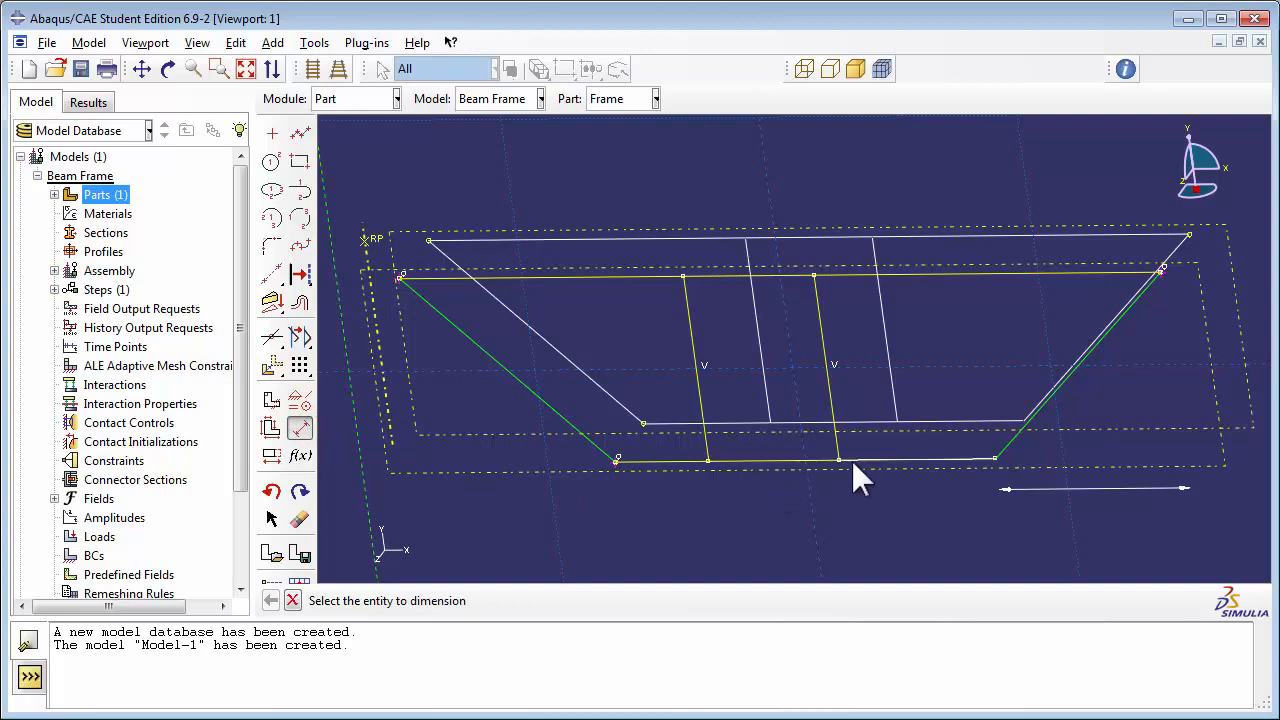
{"action": "left_click", "coordinate": [765, 457]}
{"action": "left_click", "coordinate": [764, 504]}
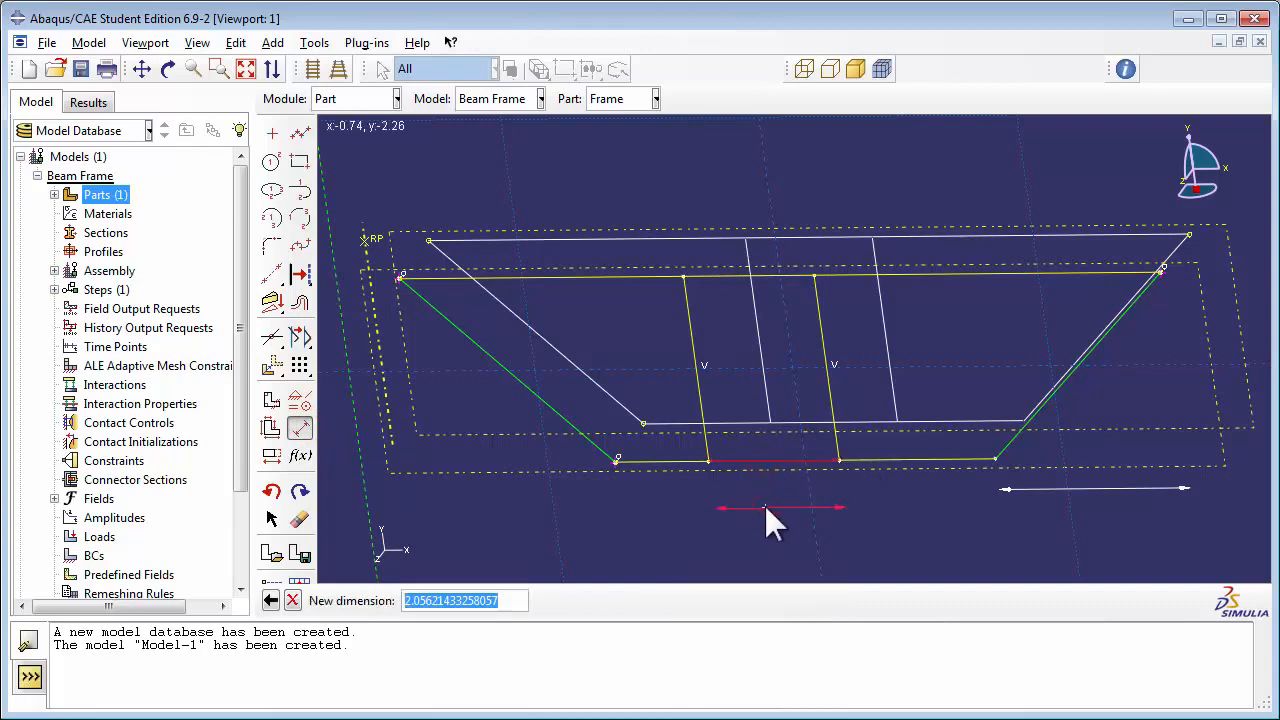
{"action": "type", "text": "2"}
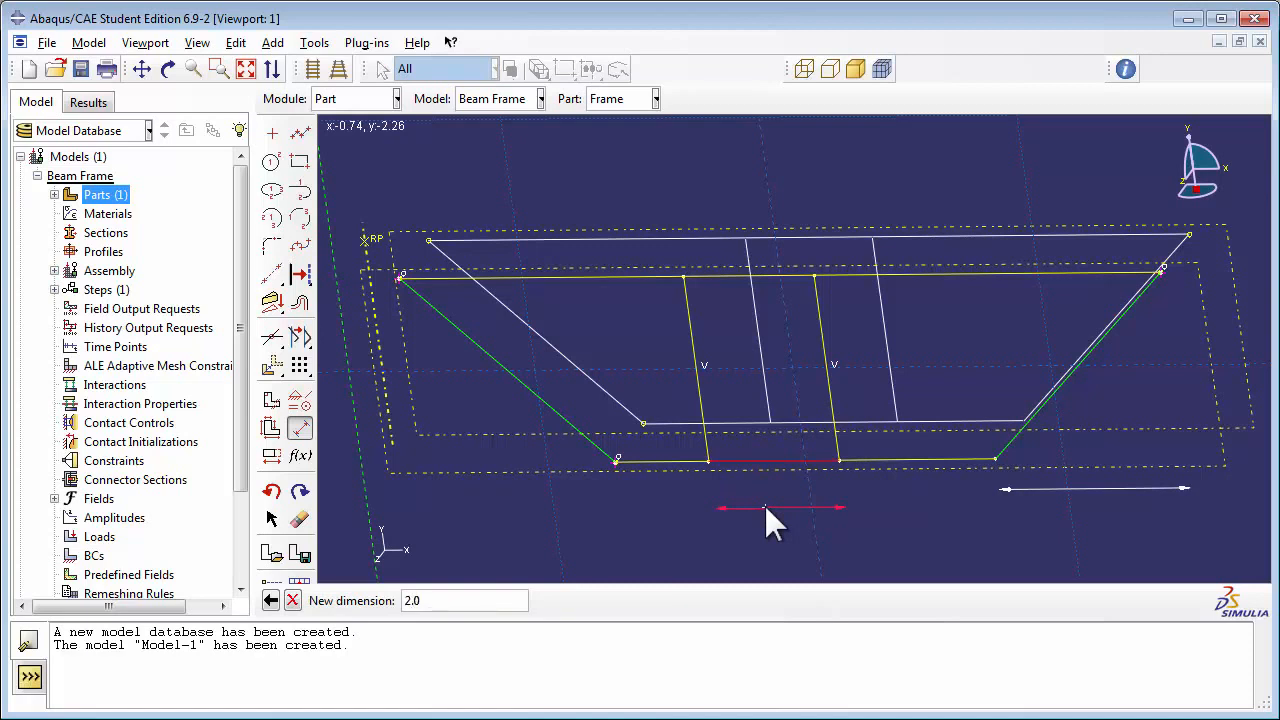
{"action": "type", "text": ".0"}
{"action": "key", "text": "Return"}
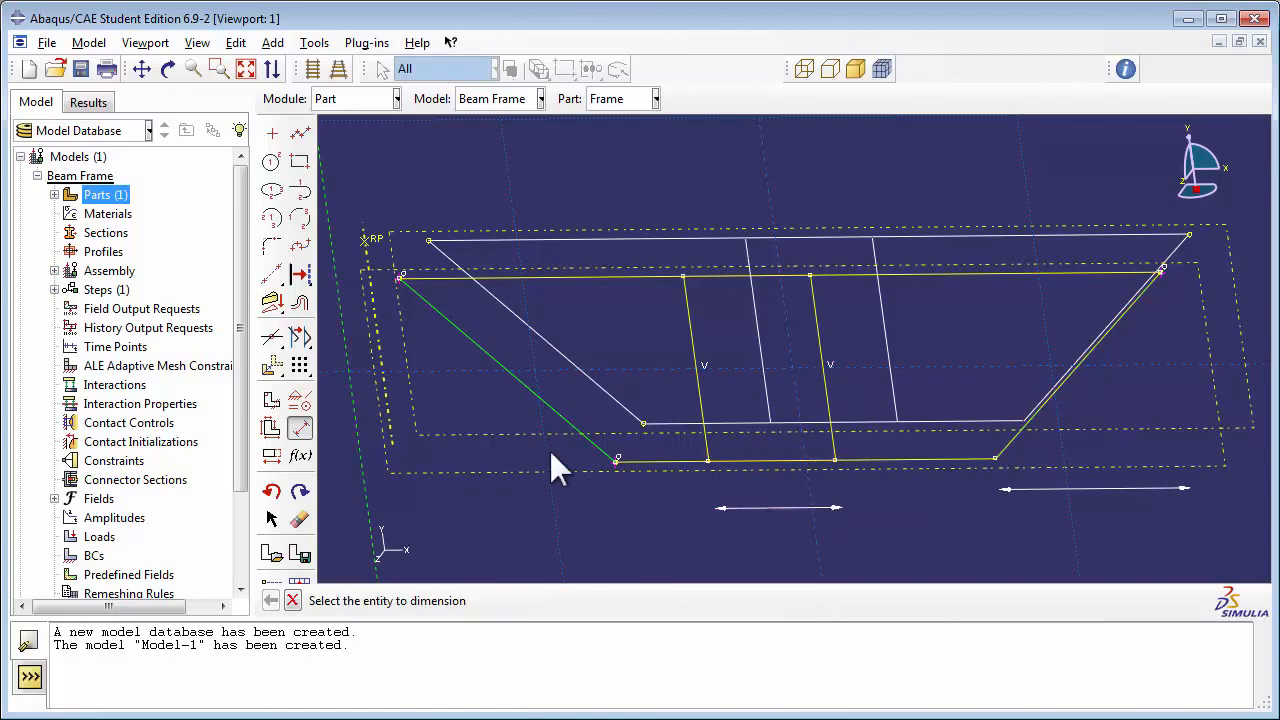
Step: Apply an equal length constraint to the two outer segments of the new trapezoid's bottom edge
{"action": "left_click", "coordinate": [299, 400]}
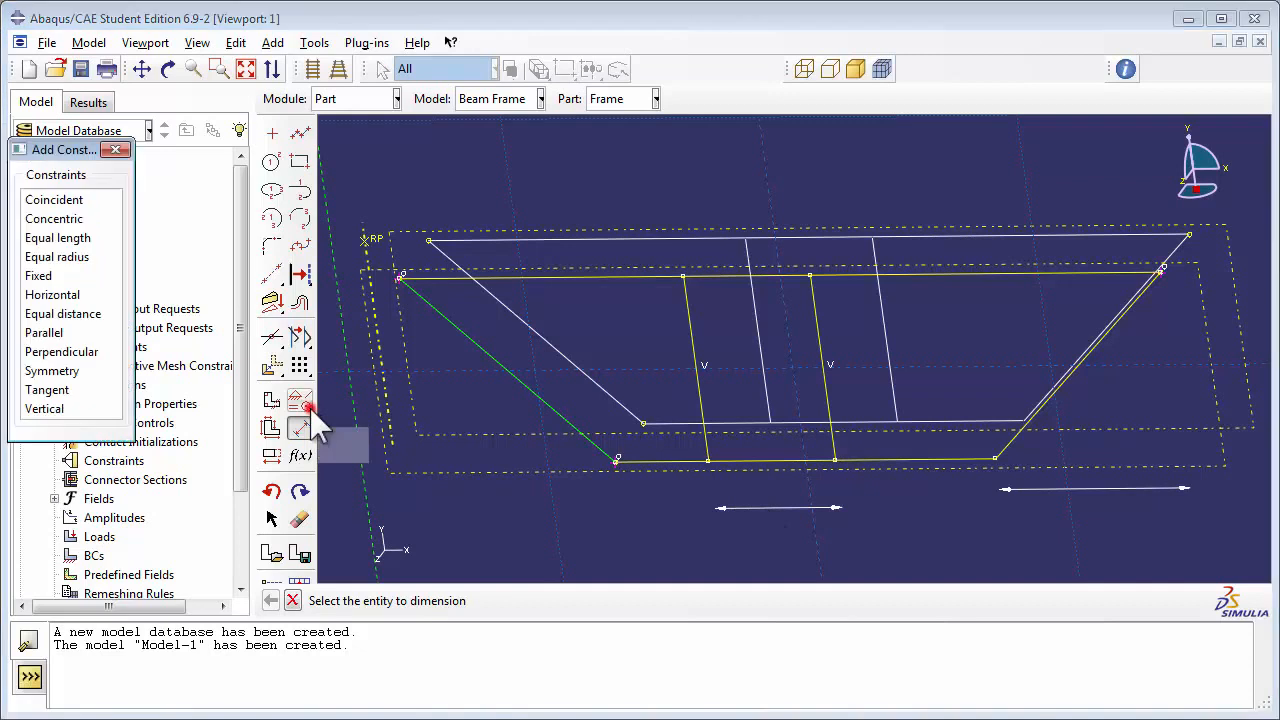
{"action": "left_click", "coordinate": [72, 240]}
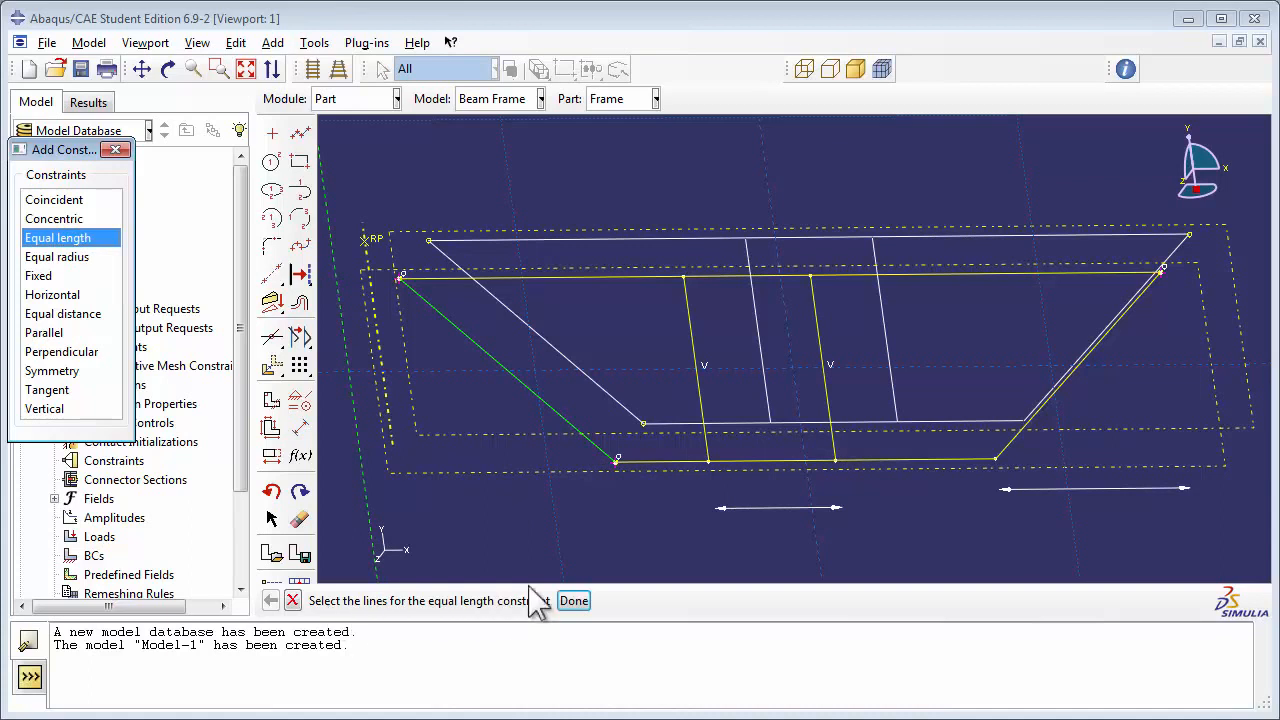
{"action": "left_click", "coordinate": [661, 458]}
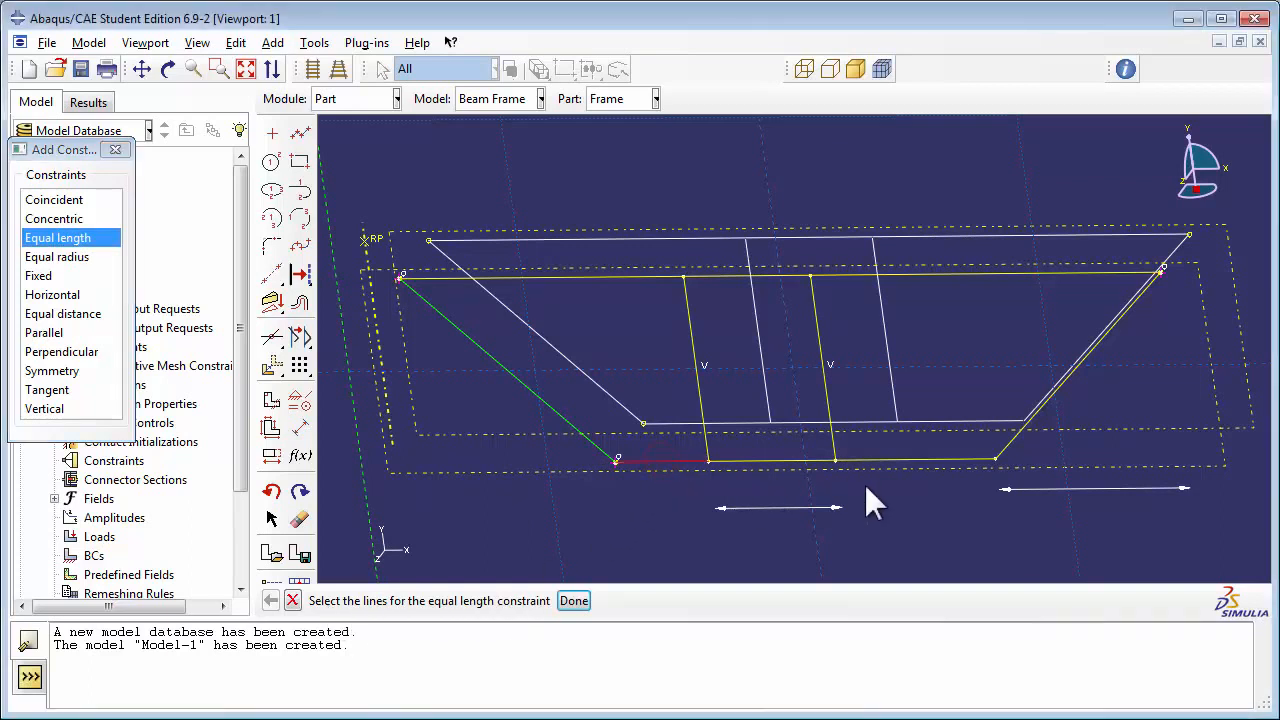
{"action": "left_click", "coordinate": [924, 461], "text": "shift"}
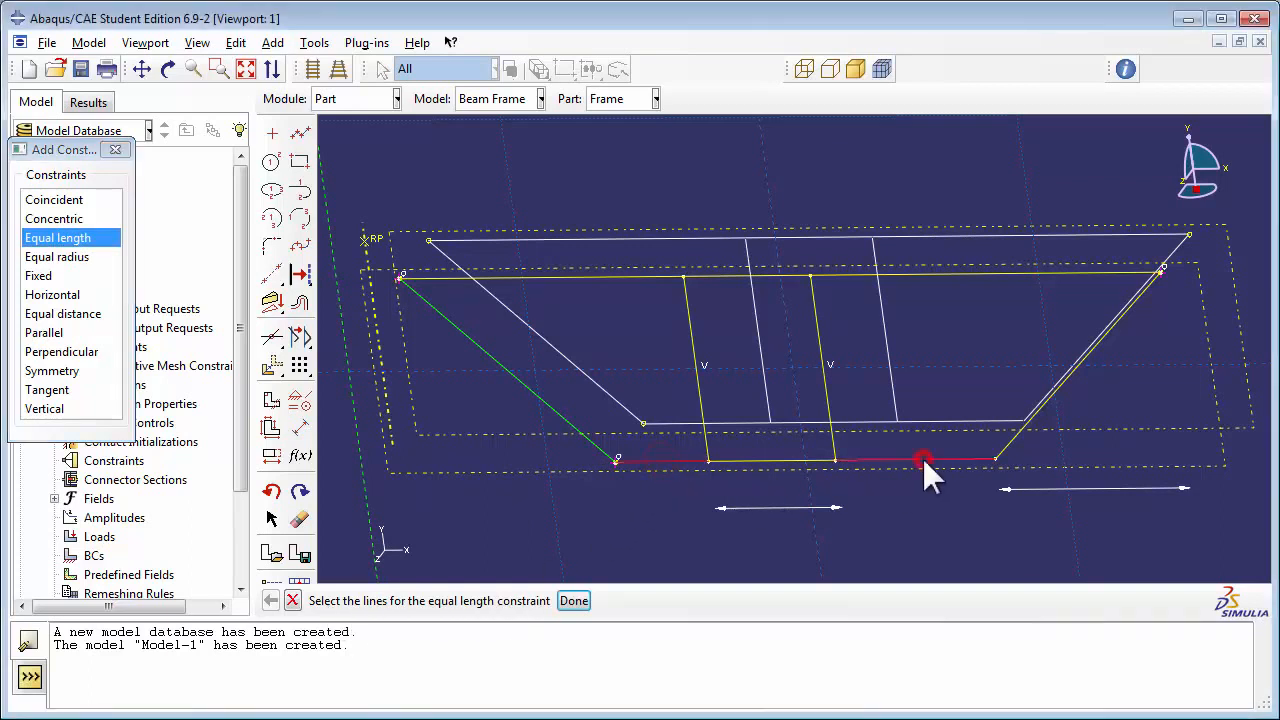
{"action": "left_click", "coordinate": [573, 601]}
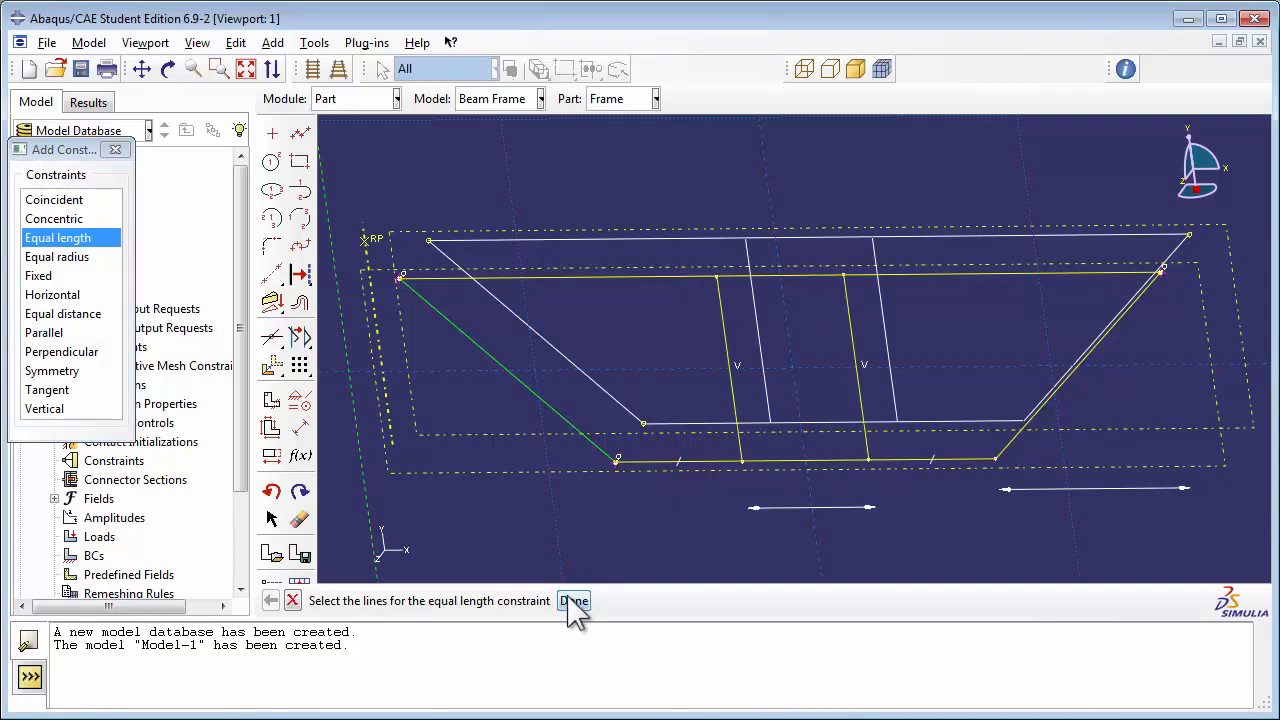
{"action": "left_click", "coordinate": [115, 149]}
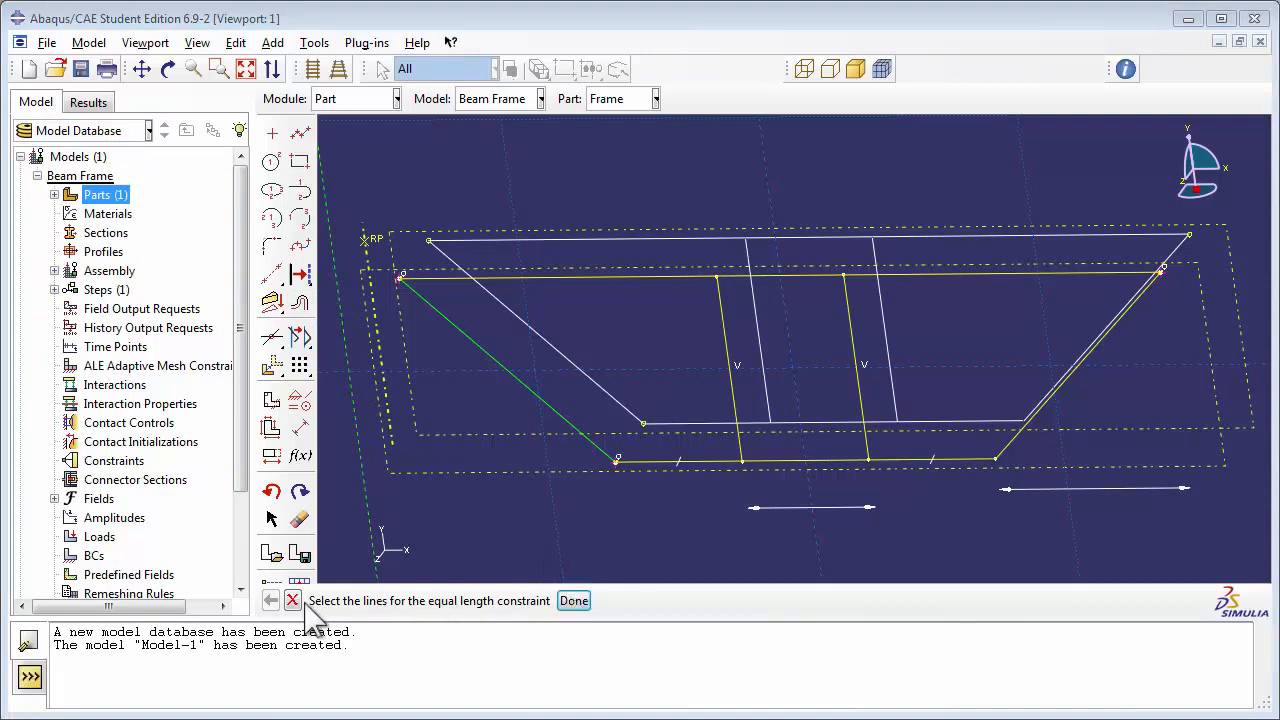
Step: Leave the constraint selection and finish the sketch to create the second planar wire in the Frame part
{"action": "left_click", "coordinate": [578, 598]}
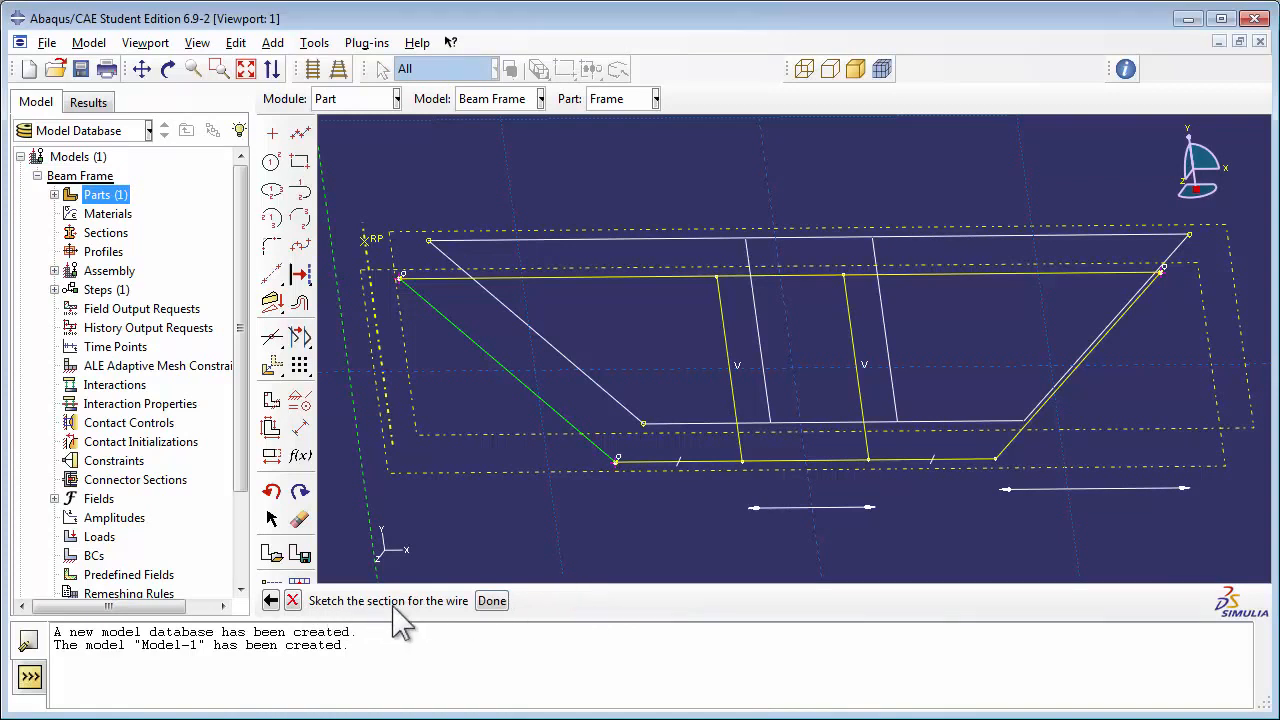
{"action": "left_click", "coordinate": [491, 602]}
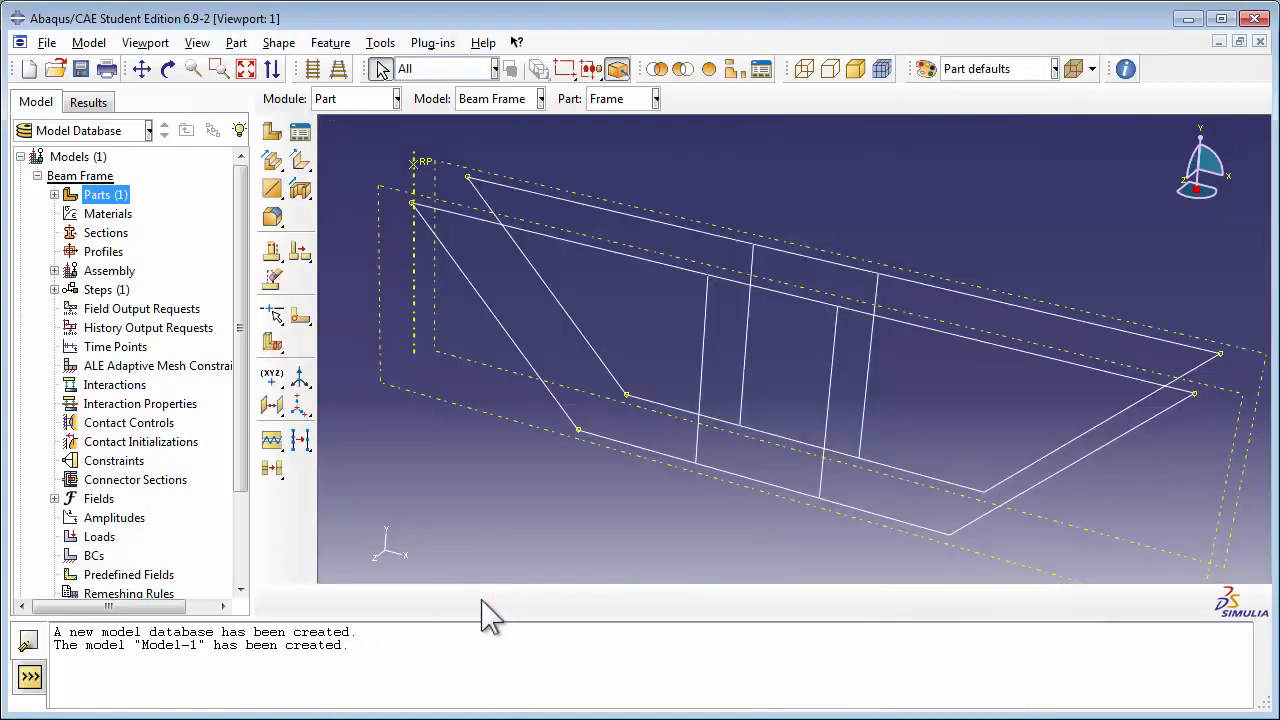
{"action": "left_click", "coordinate": [167, 68]}
{"action": "mouse_move", "coordinate": [751, 301]}
{"action": "left_mouse_down"}
{"action": "mouse_move", "coordinate": [689, 394]}
{"action": "mouse_move", "coordinate": [734, 346]}
{"action": "mouse_move", "coordinate": [741, 306]}
{"action": "left_mouse_up"}
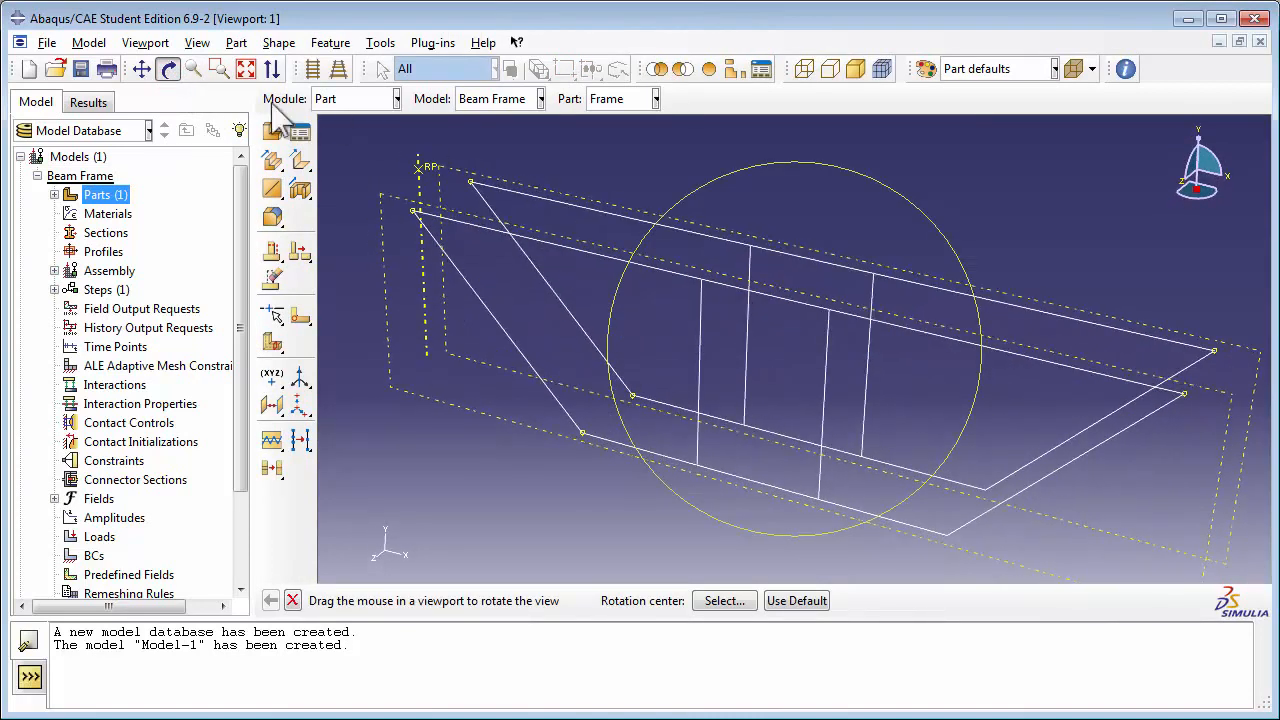
{"action": "left_click", "coordinate": [178, 74]}
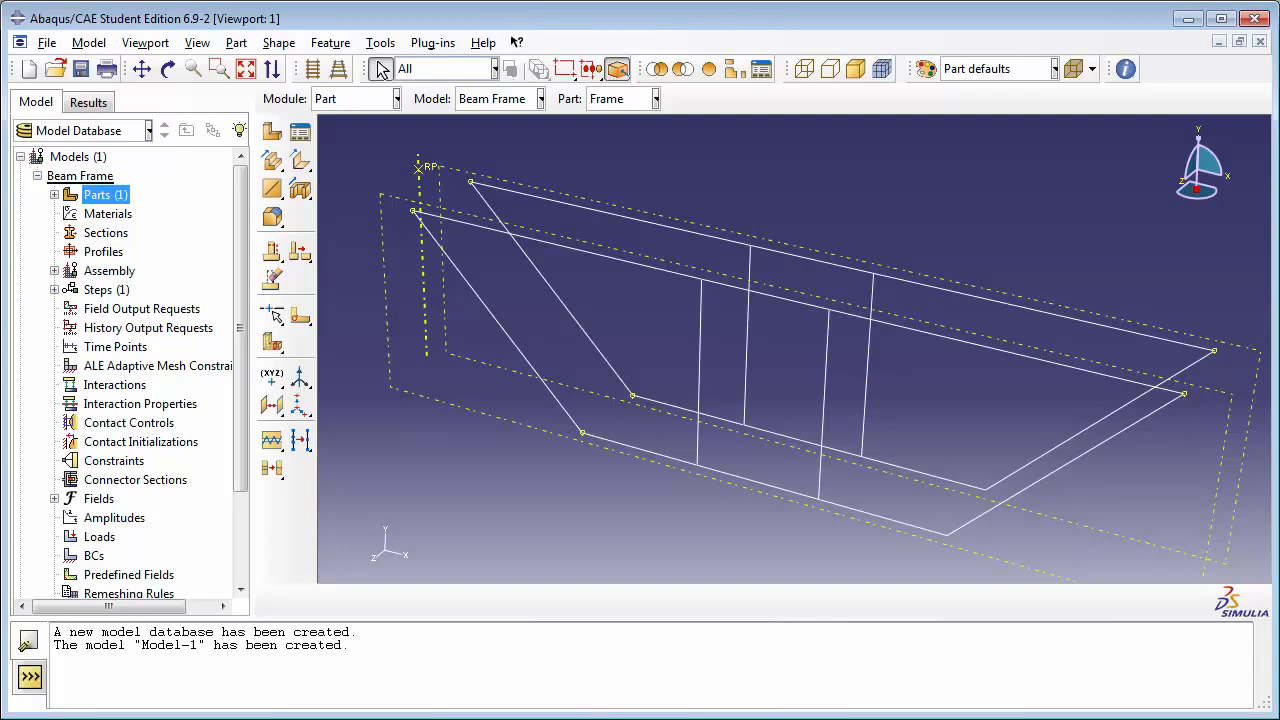
Step: Create a 3D deformable point part named Cross Bracing with approximate size 20 and its point at 0.0,0.0,0.0
{"action": "double_click", "coordinate": [104, 195]}
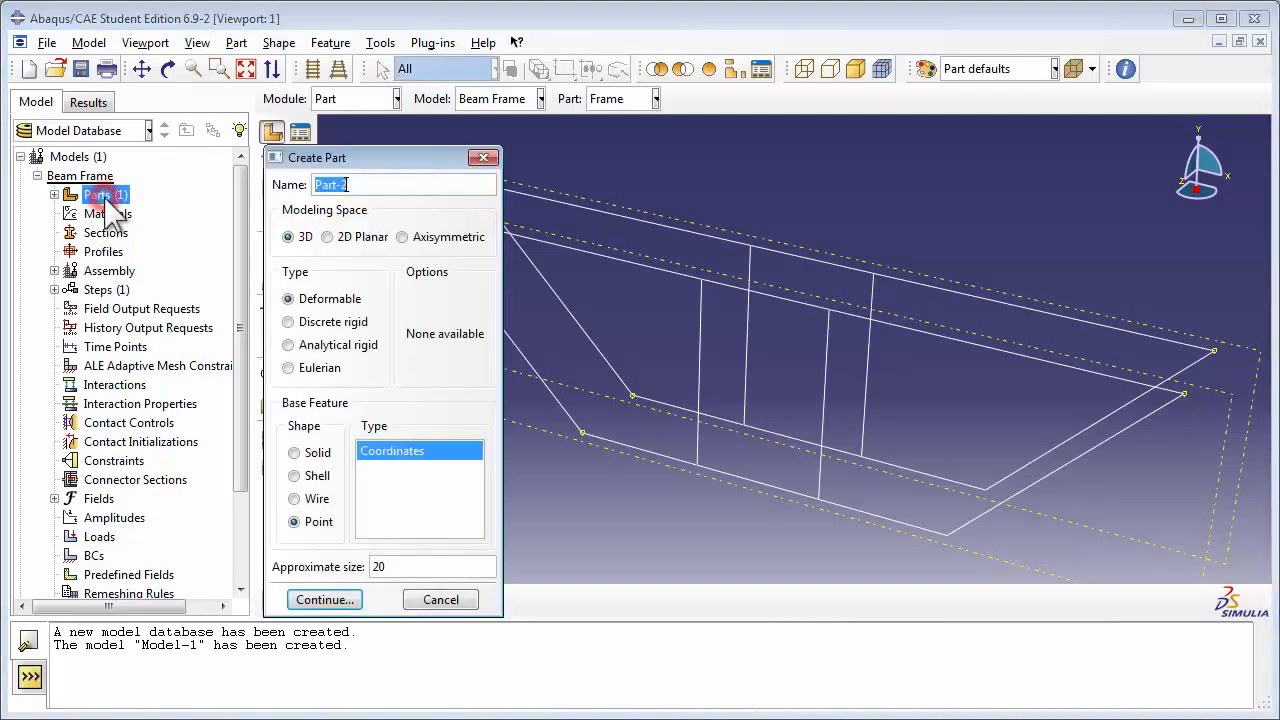
{"action": "left_click", "coordinate": [373, 185]}
{"action": "double_click", "coordinate": [373, 185]}
{"action": "type", "text": "Cross Bracing"}
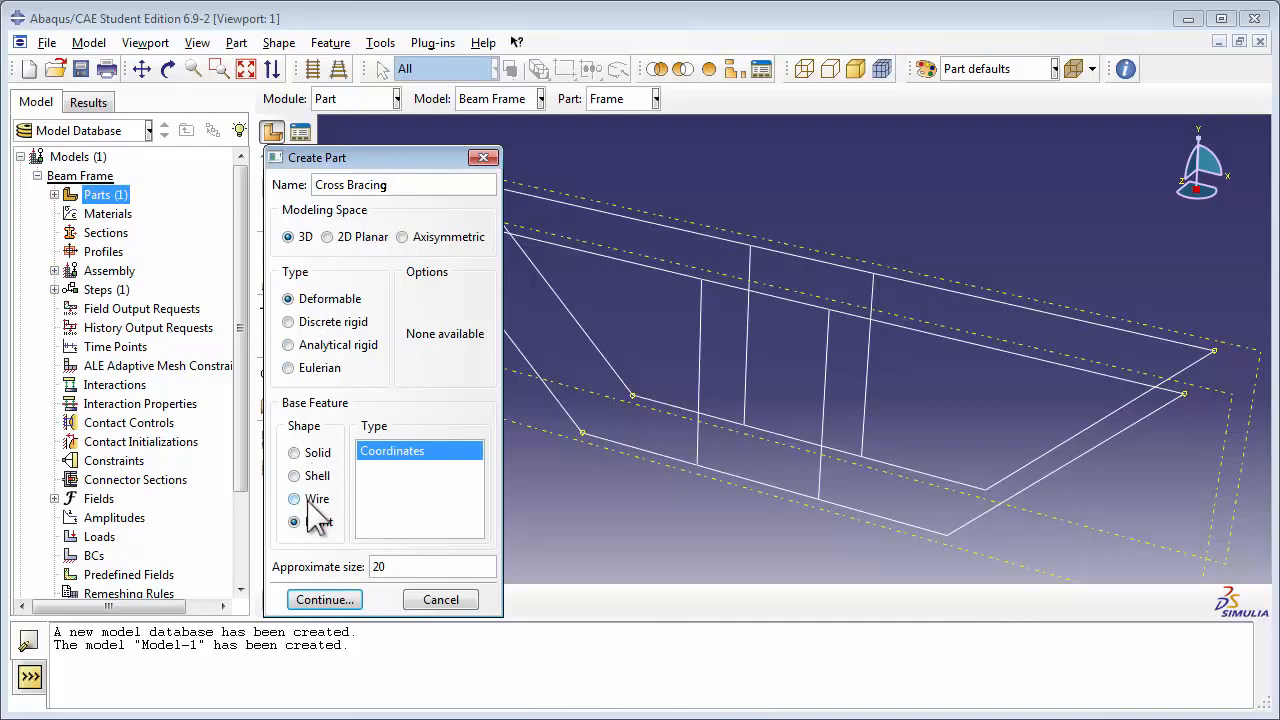
{"action": "left_click", "coordinate": [392, 566]}
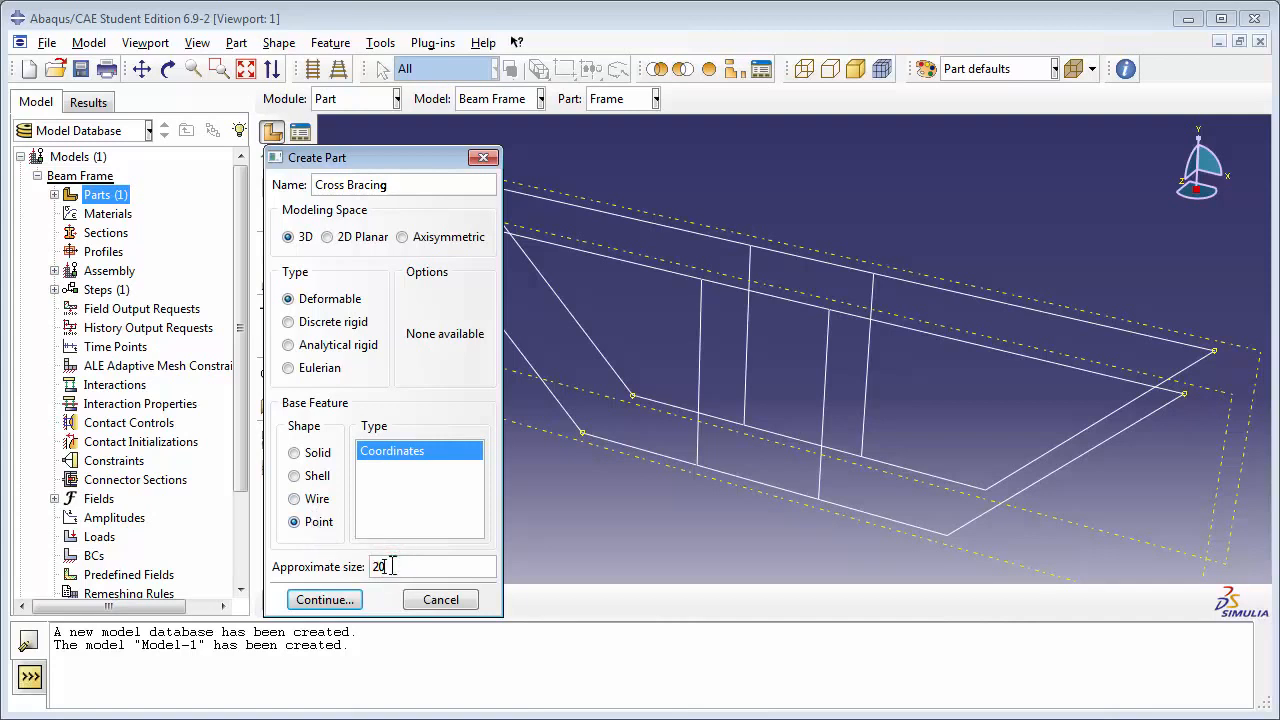
{"action": "left_click", "coordinate": [323, 600]}
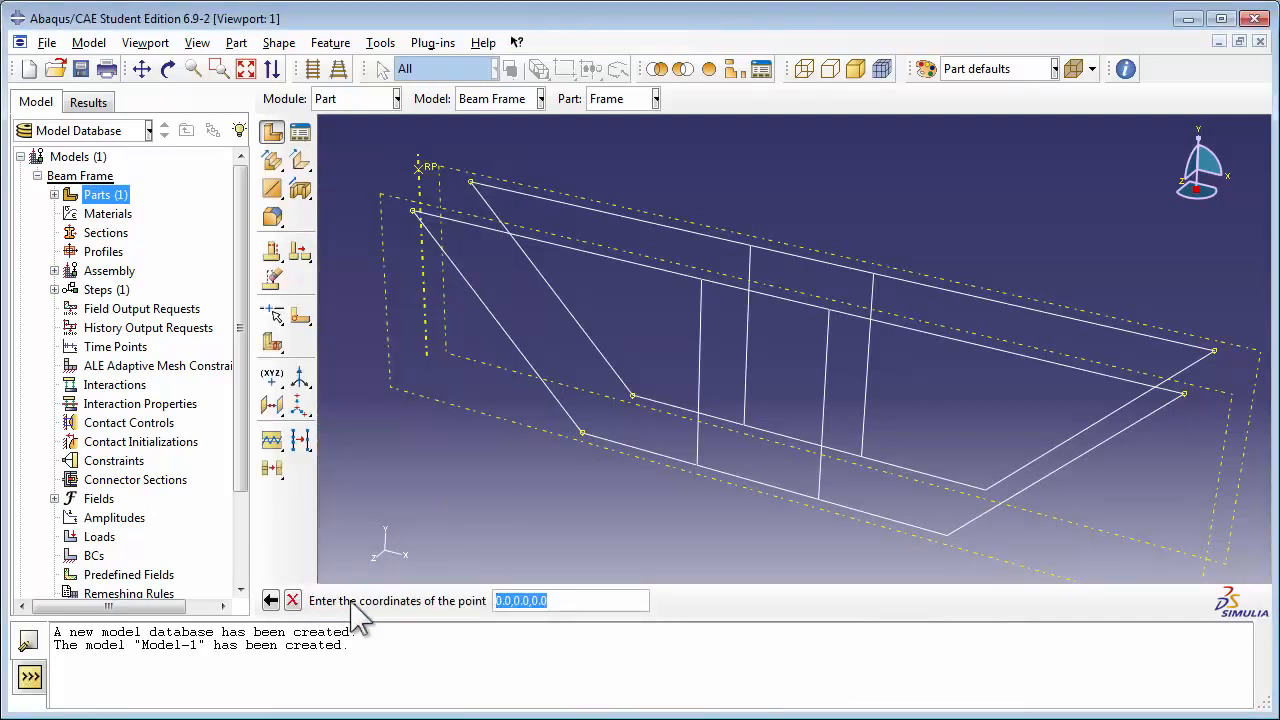
{"action": "key", "text": "Return"}
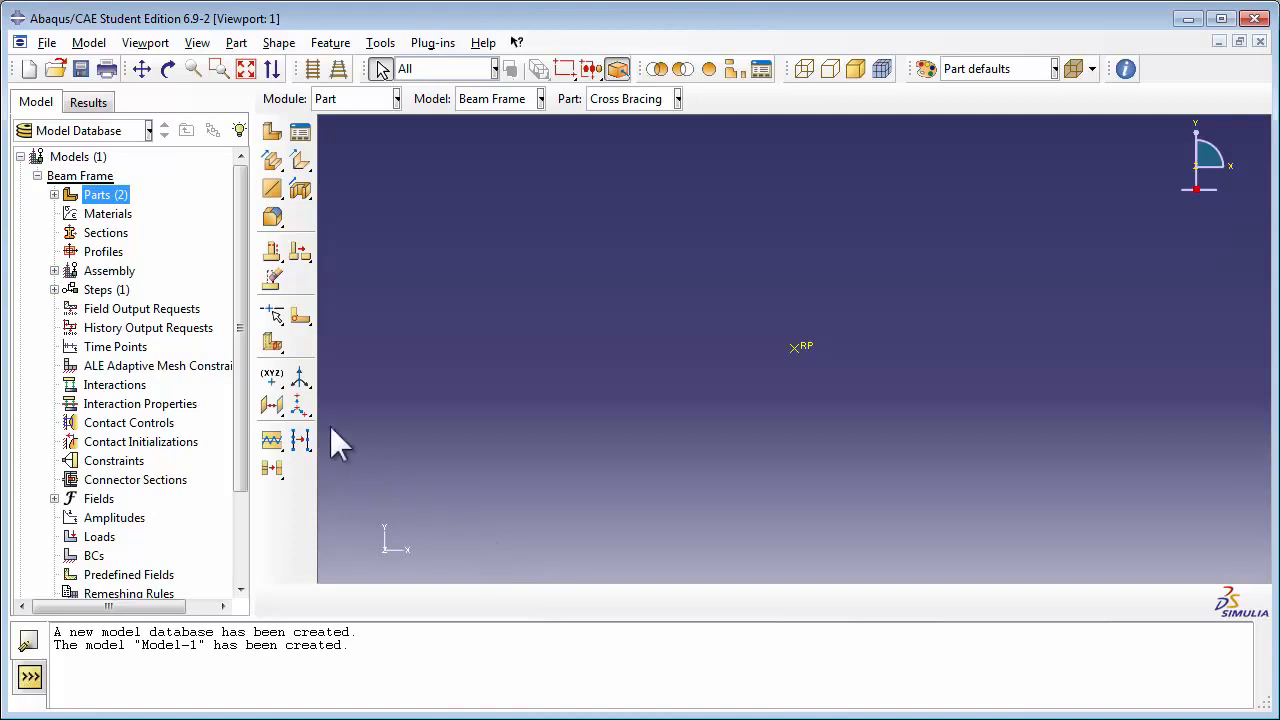
Step: Create datum points by coordinates at 1.0,0.0,0.0 and 1.0,0.0,1.5 in the Cross Bracing part
{"action": "left_click", "coordinate": [283, 386]}
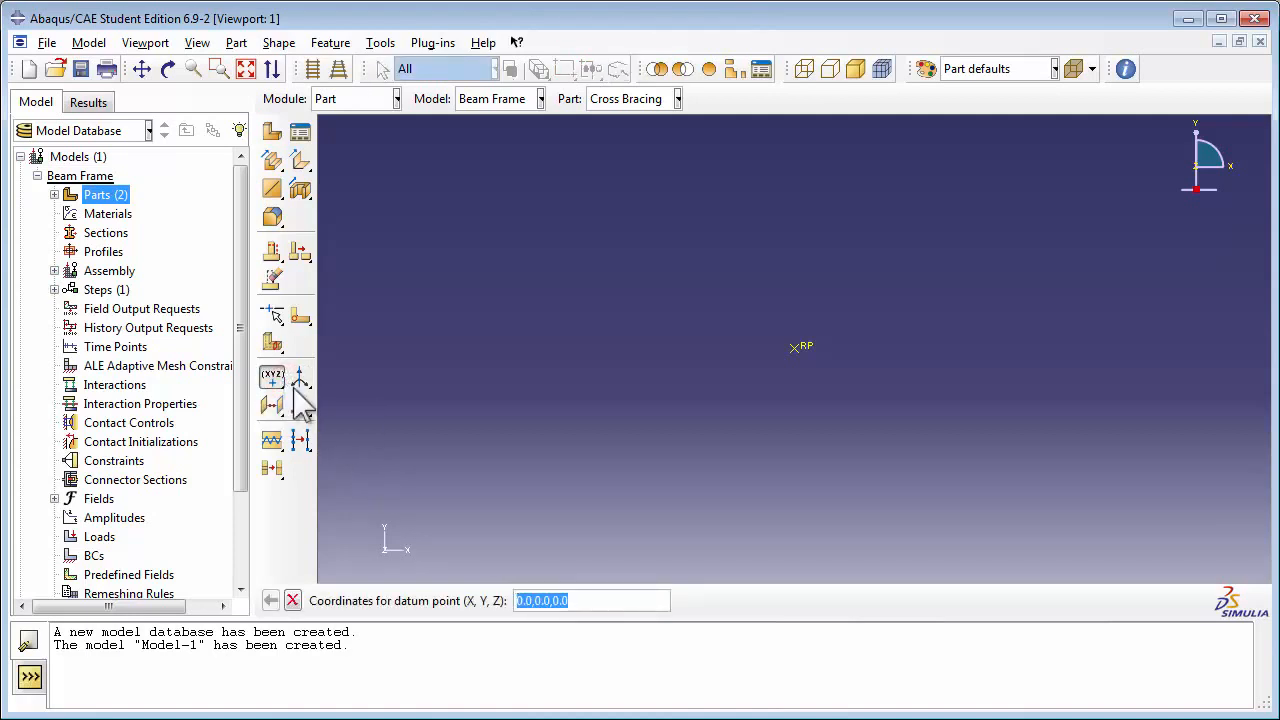
{"action": "left_click", "coordinate": [521, 601]}
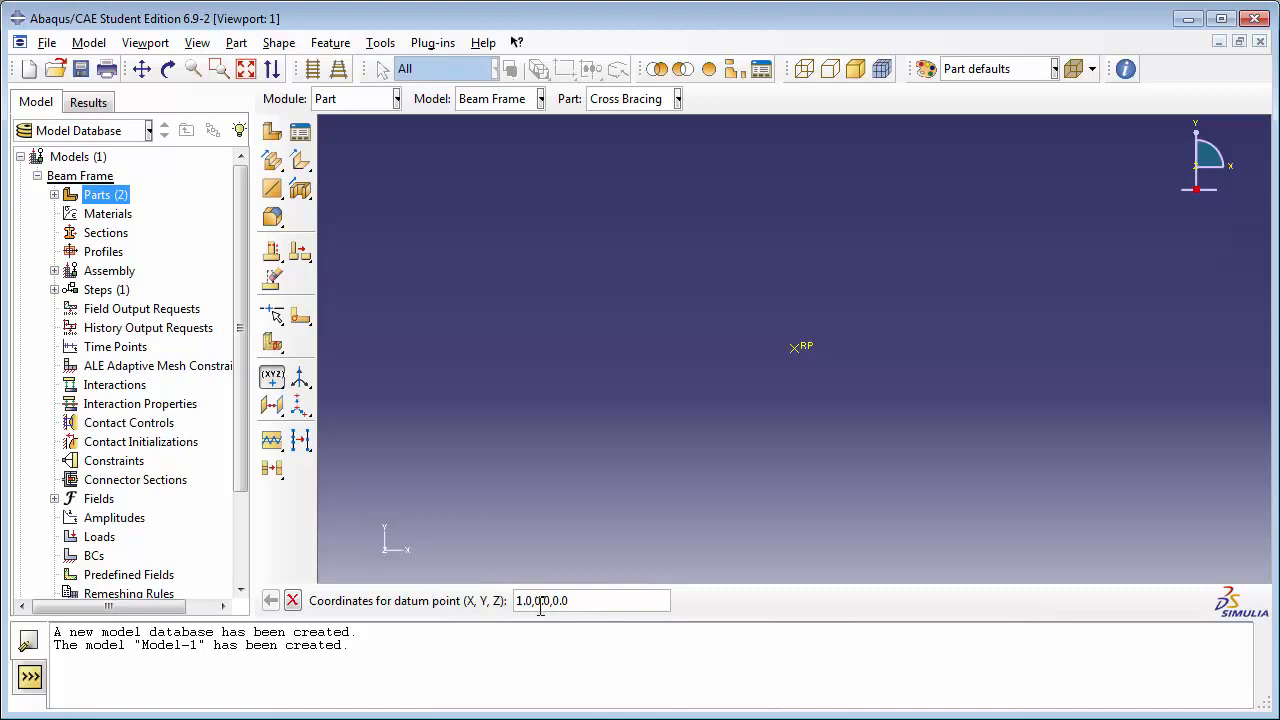
{"action": "type", "text": "1"}
{"action": "key", "text": "Return"}
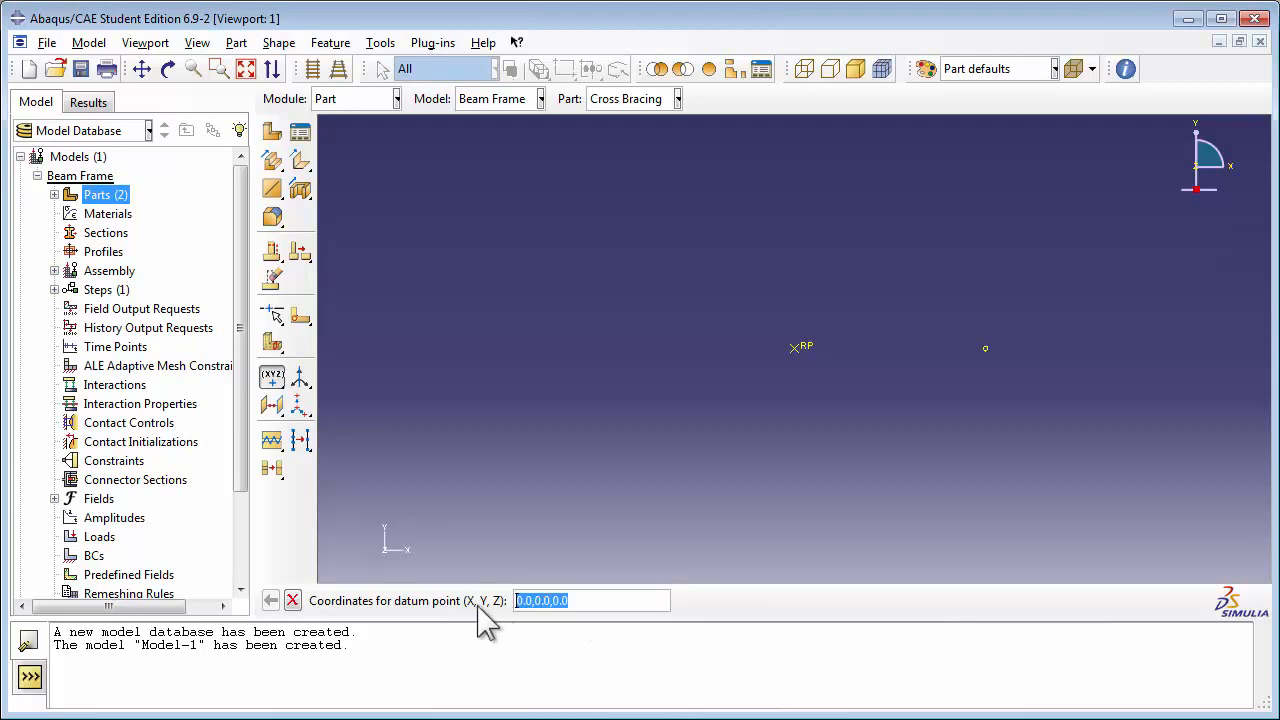
{"action": "left_click", "coordinate": [519, 601]}
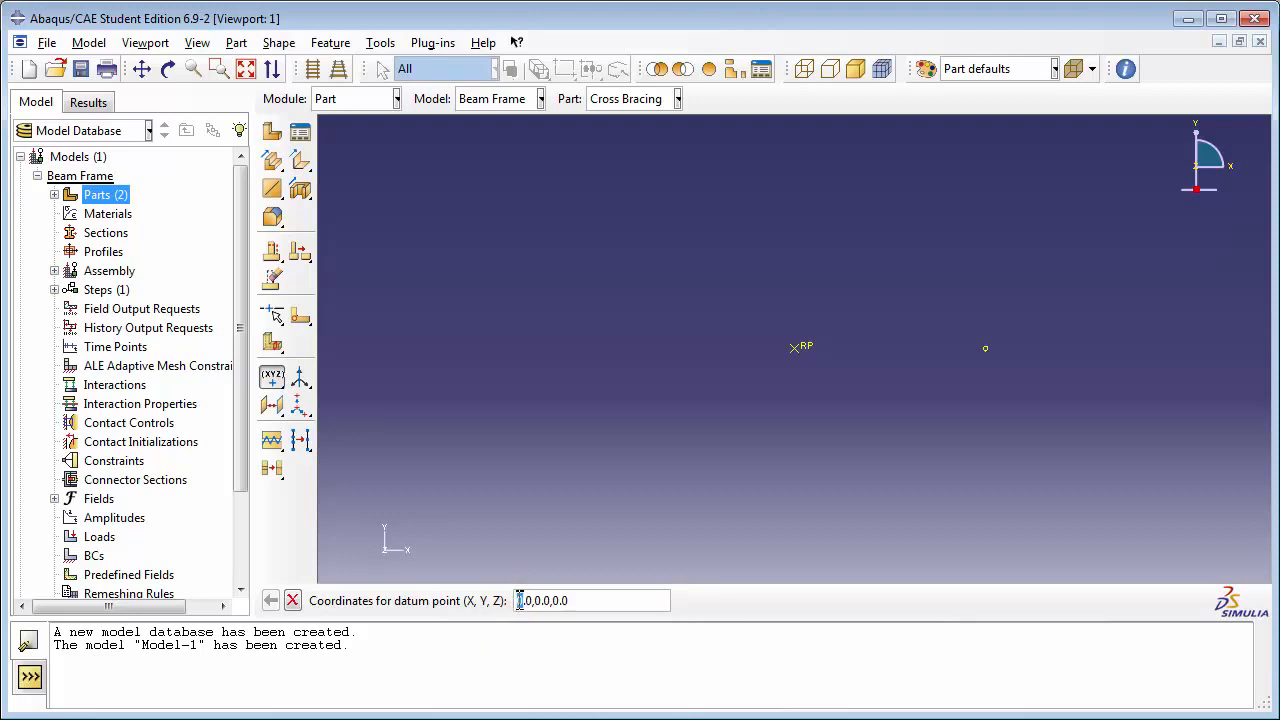
{"action": "key", "text": "Delete"}
{"action": "type", "text": "1"}
{"action": "left_click_drag", "start_coordinate": [553, 601], "coordinate": [579, 601]}
{"action": "type", "text": "1"}
{"action": "key", "text": "Return"}
Step: Switch to the points file in Notepad, copy the coordinates 4.0,-3.0,0.0 and create a datum point from them in Abaqus/CAE
{"action": "key", "text": "alt+Tab"}
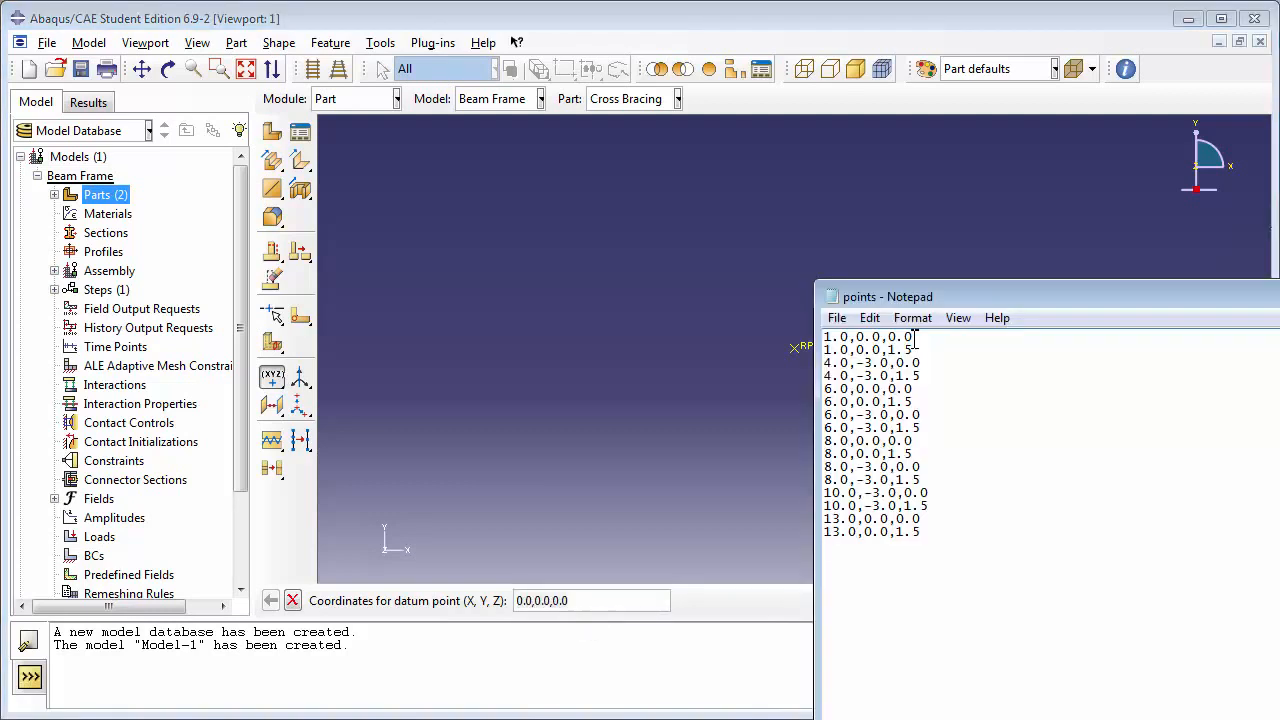
{"action": "left_click_drag", "start_coordinate": [906, 338], "coordinate": [838, 342]}
{"action": "left_click_drag", "start_coordinate": [914, 350], "coordinate": [834, 350]}
{"action": "left_click_drag", "start_coordinate": [922, 363], "coordinate": [824, 362]}
{"action": "right_click", "coordinate": [825, 352]}
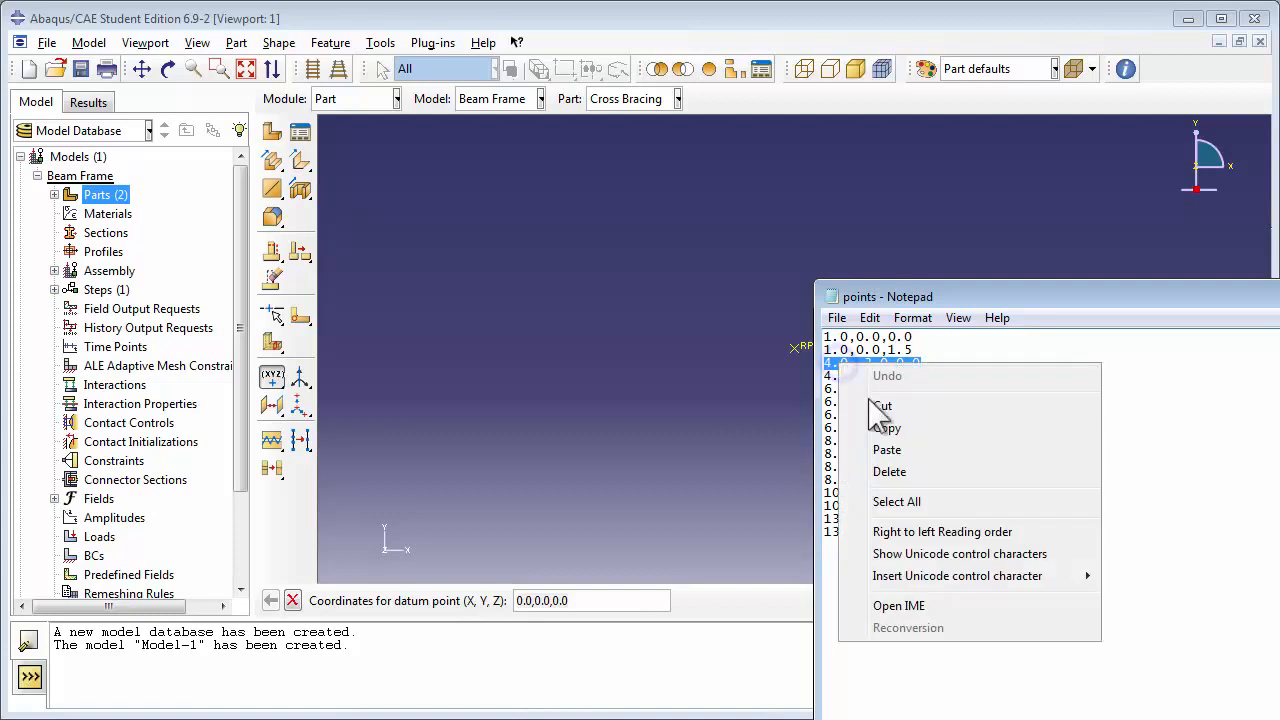
{"action": "left_click", "coordinate": [880, 426]}
{"action": "triple_click", "coordinate": [618, 599]}
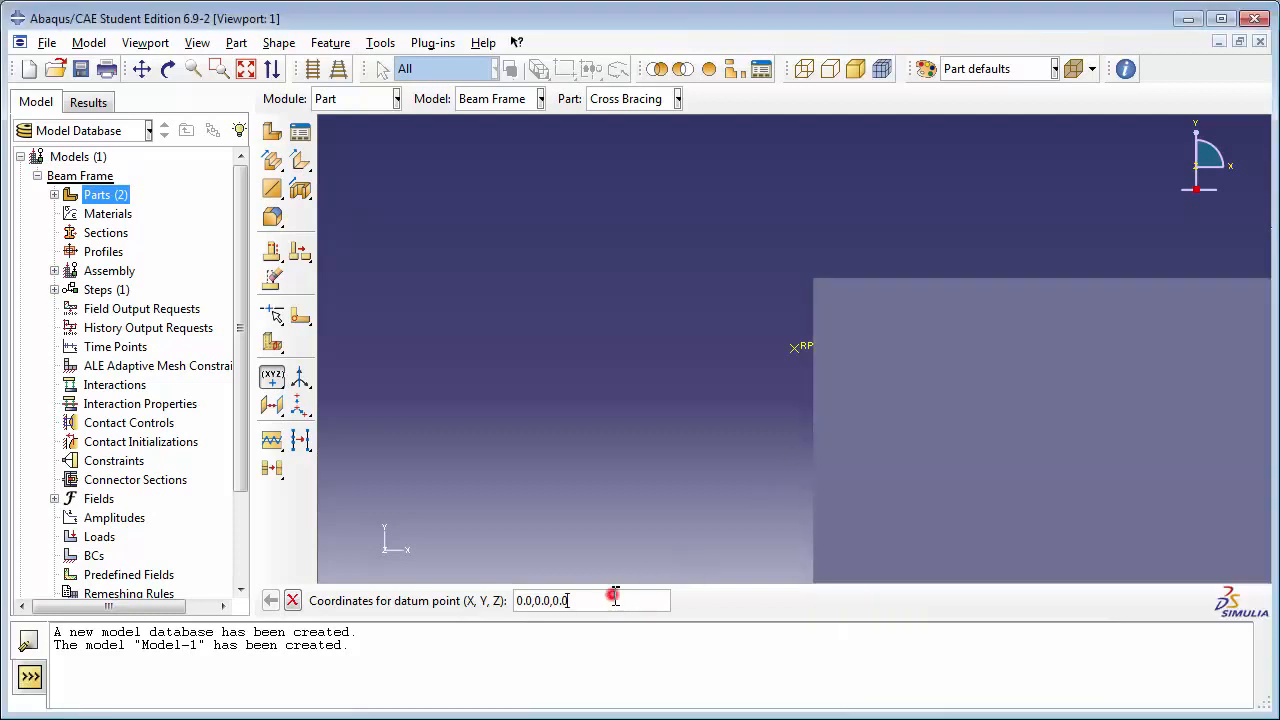
{"action": "key", "text": "ctrl+v"}
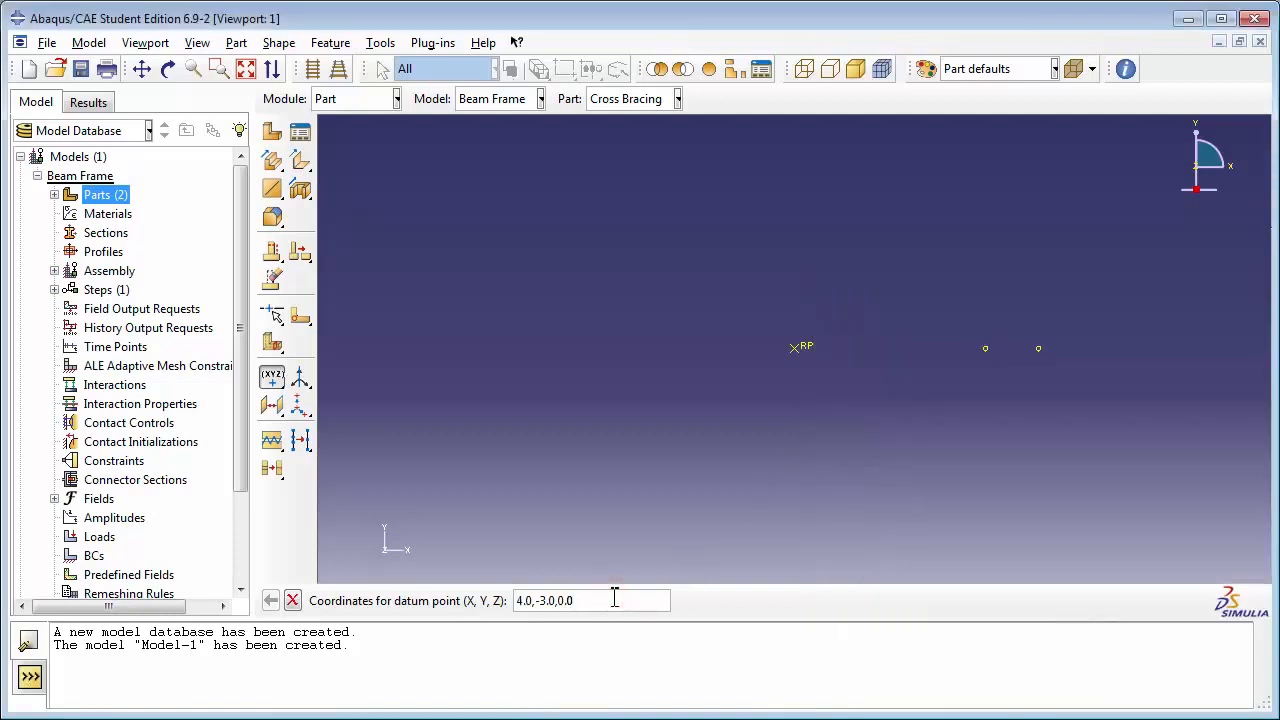
{"action": "key", "text": "Return"}
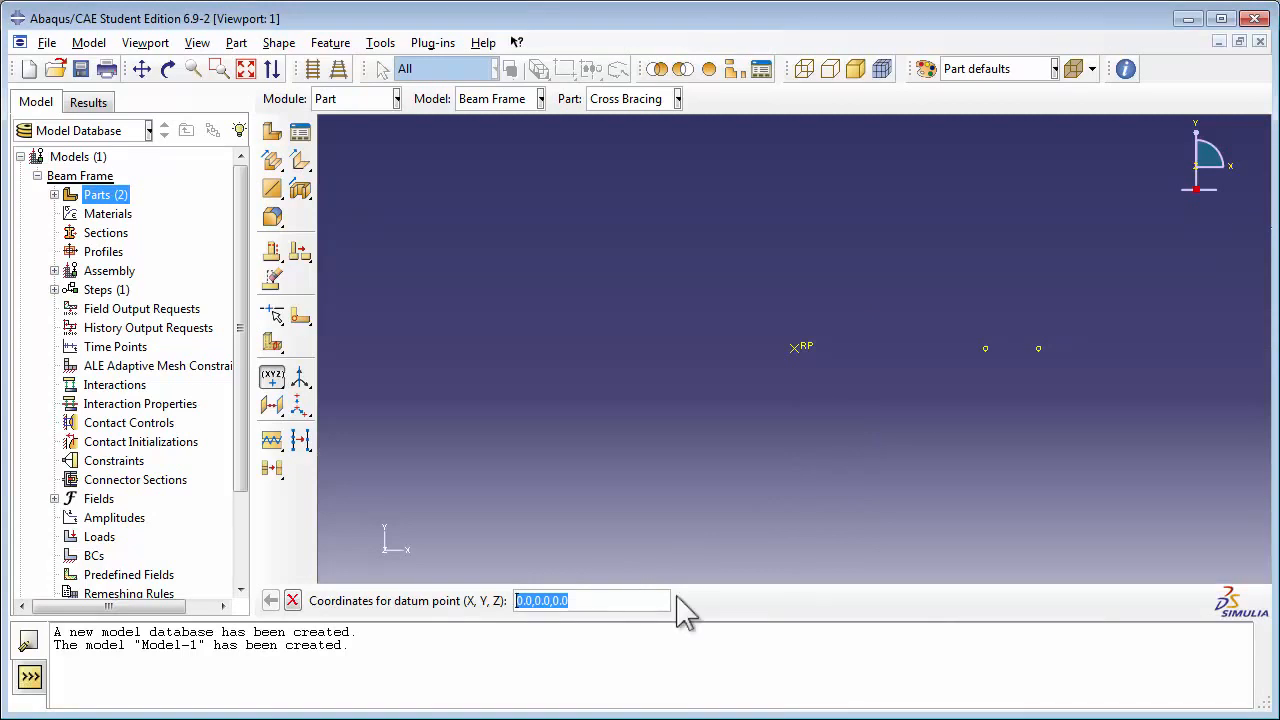
Step: Create a datum point at 4.0,-3.0,1.5 using the coordinates copied from the points file in Notepad
{"action": "key", "text": "alt+Tab"}
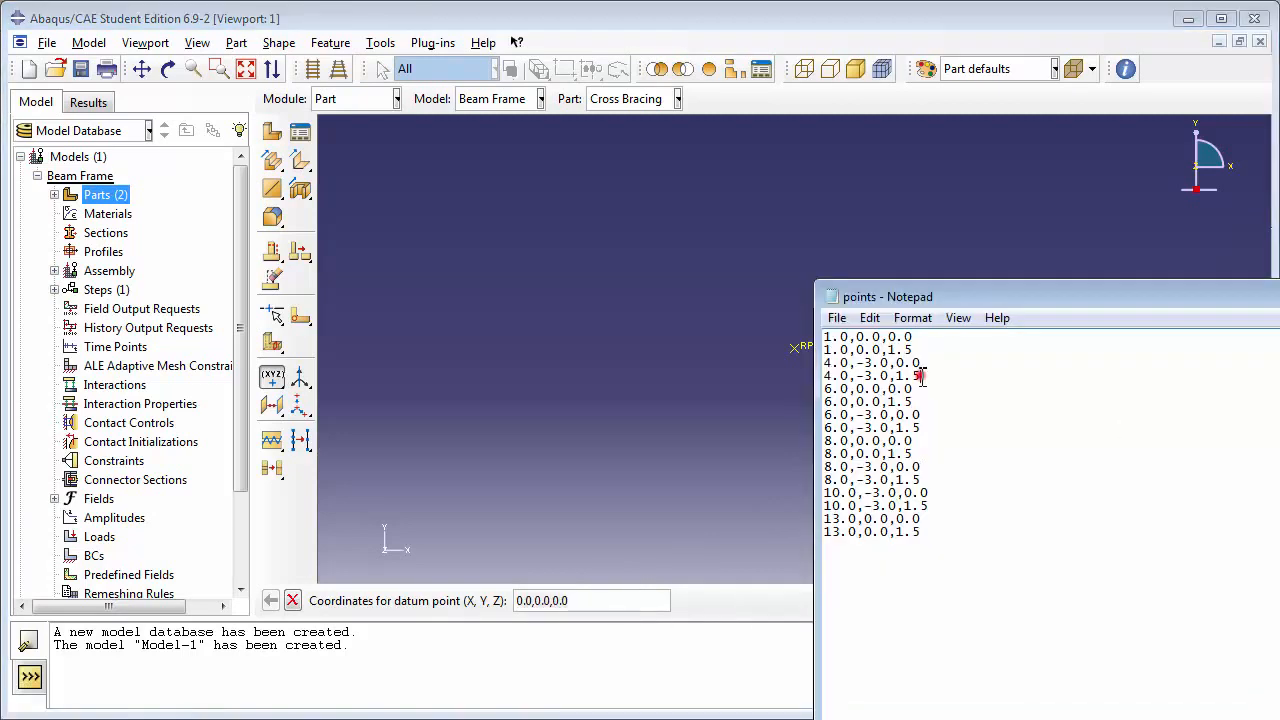
{"action": "left_click_drag", "start_coordinate": [924, 376], "coordinate": [826, 377]}
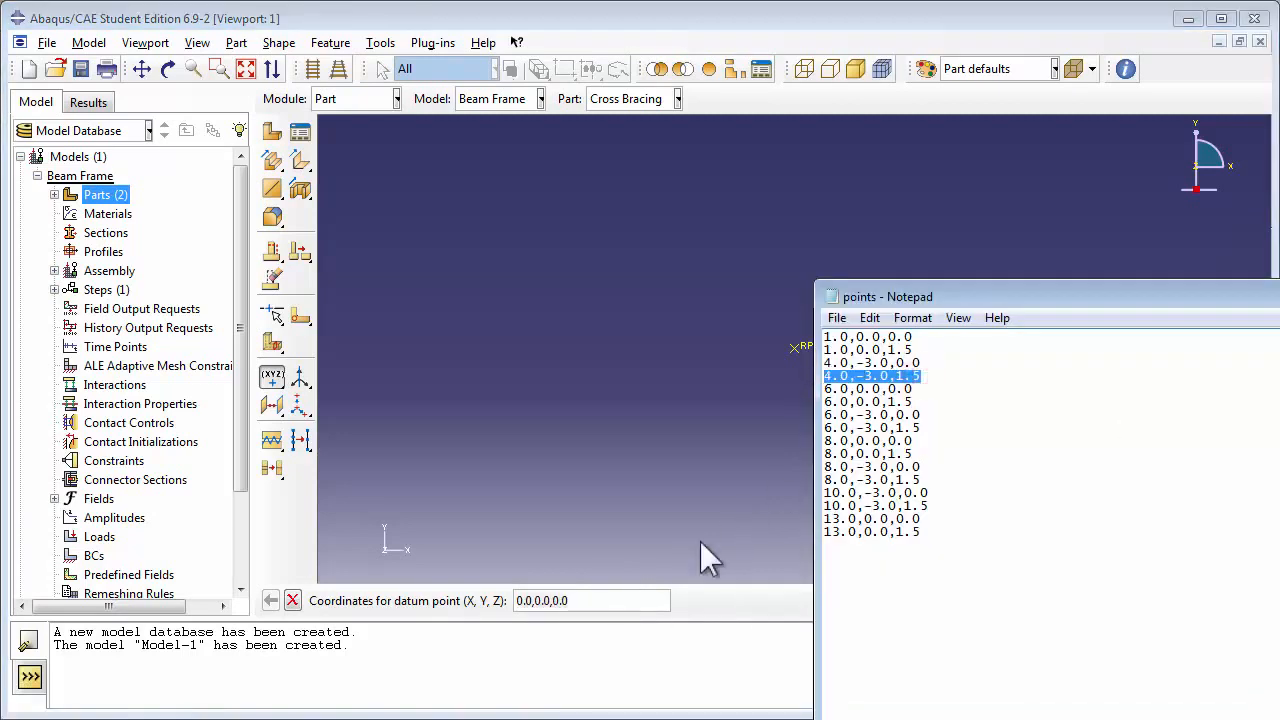
{"action": "left_click", "coordinate": [634, 597]}
{"action": "key", "text": "ctrl+v"}
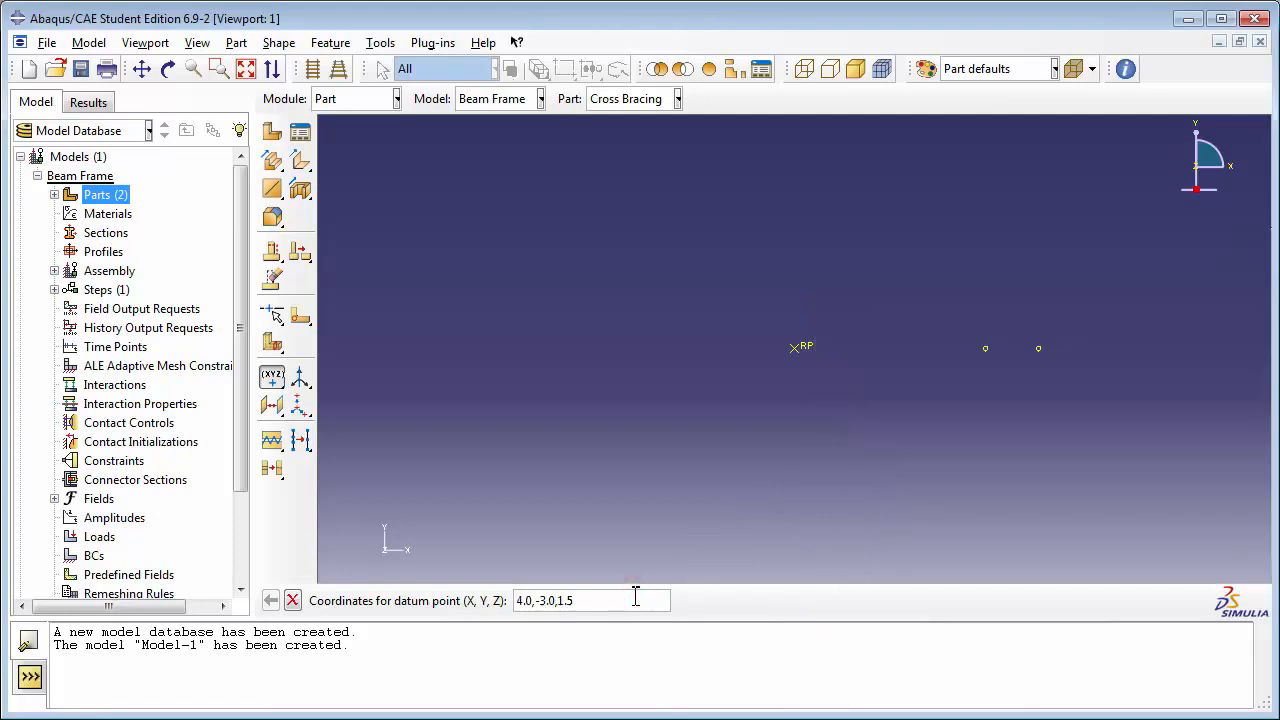
{"action": "key", "text": "Return"}
Step: Create a datum point at 6.0,0.0,0.0 using the coordinates copied from the points file in Notepad
{"action": "key", "text": "alt+Tab"}
{"action": "left_click_drag", "start_coordinate": [920, 395], "coordinate": [827, 398]}
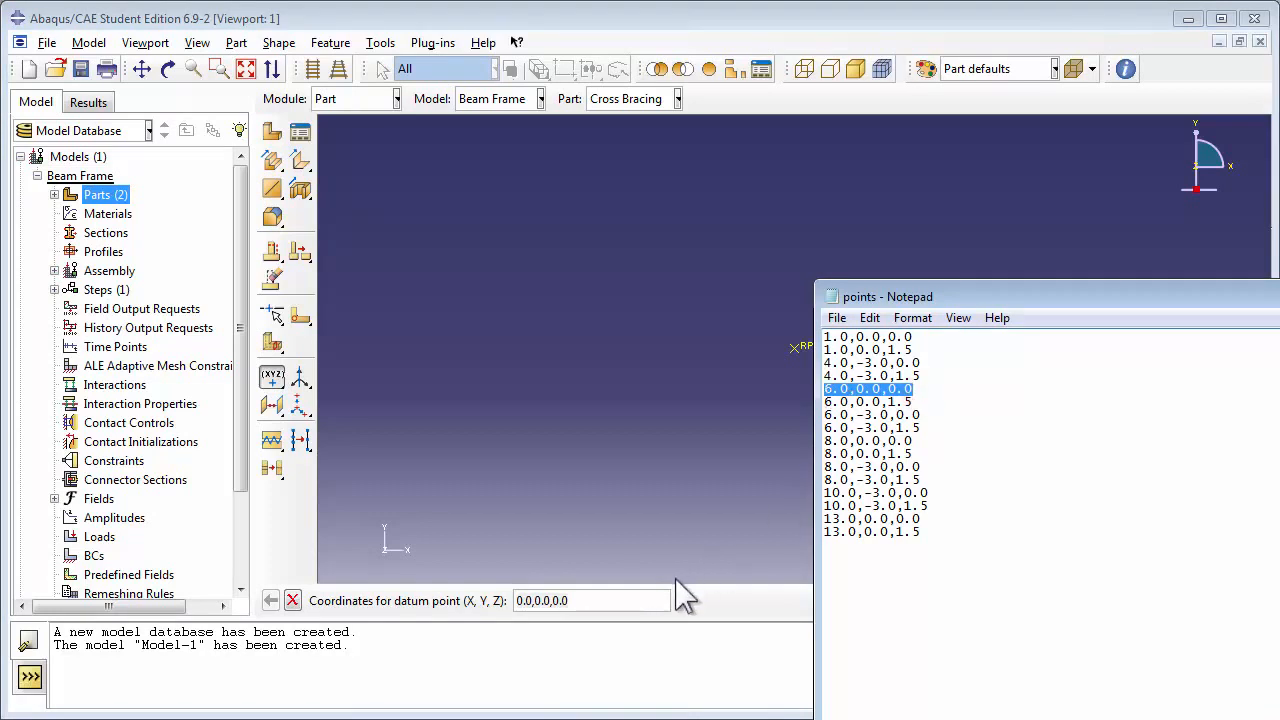
{"action": "left_click", "coordinate": [643, 594]}
{"action": "left_click", "coordinate": [643, 594]}
{"action": "key", "text": "ctrl+v"}
{"action": "key", "text": "Return"}
Step: Create a datum point at 6.0,0.0,1.5 using the coordinates copied from the points file in Notepad
{"action": "key", "text": "alt+Tab"}
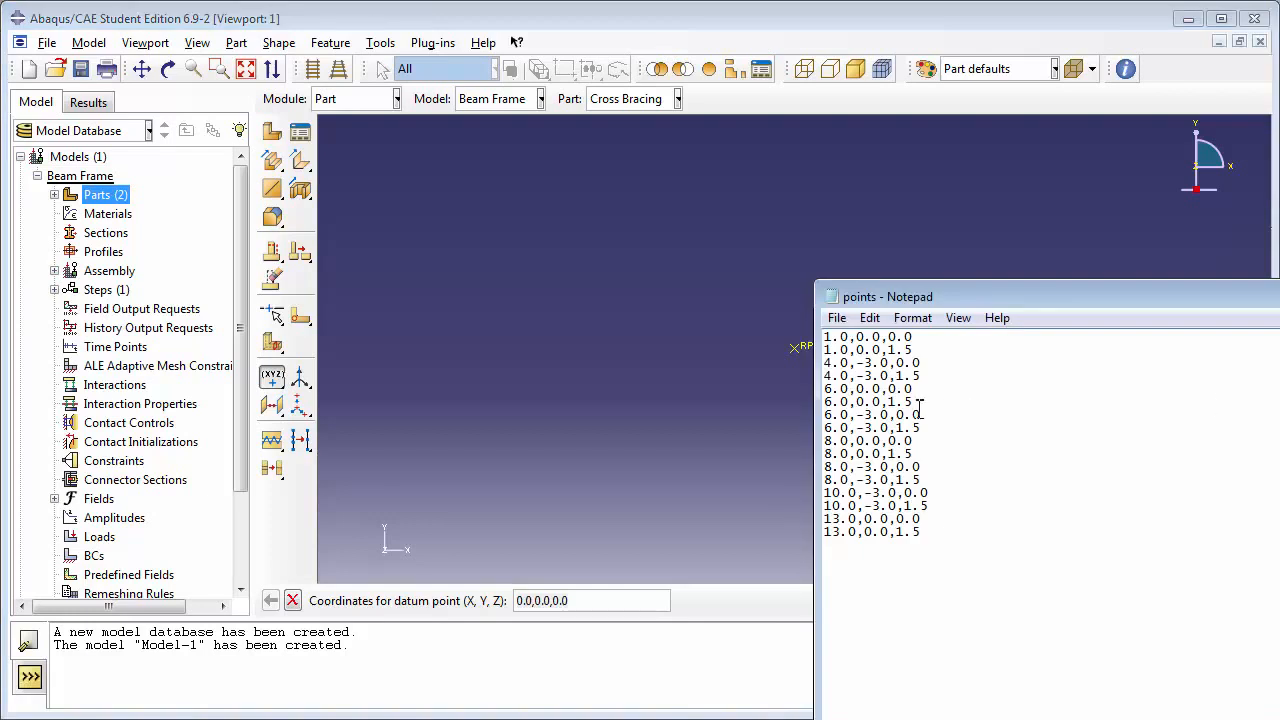
{"action": "left_click_drag", "start_coordinate": [922, 400], "coordinate": [815, 406]}
{"action": "left_click", "coordinate": [643, 600]}
{"action": "left_click", "coordinate": [643, 600]}
{"action": "key", "text": "ctrl+v"}
{"action": "key", "text": "Return"}
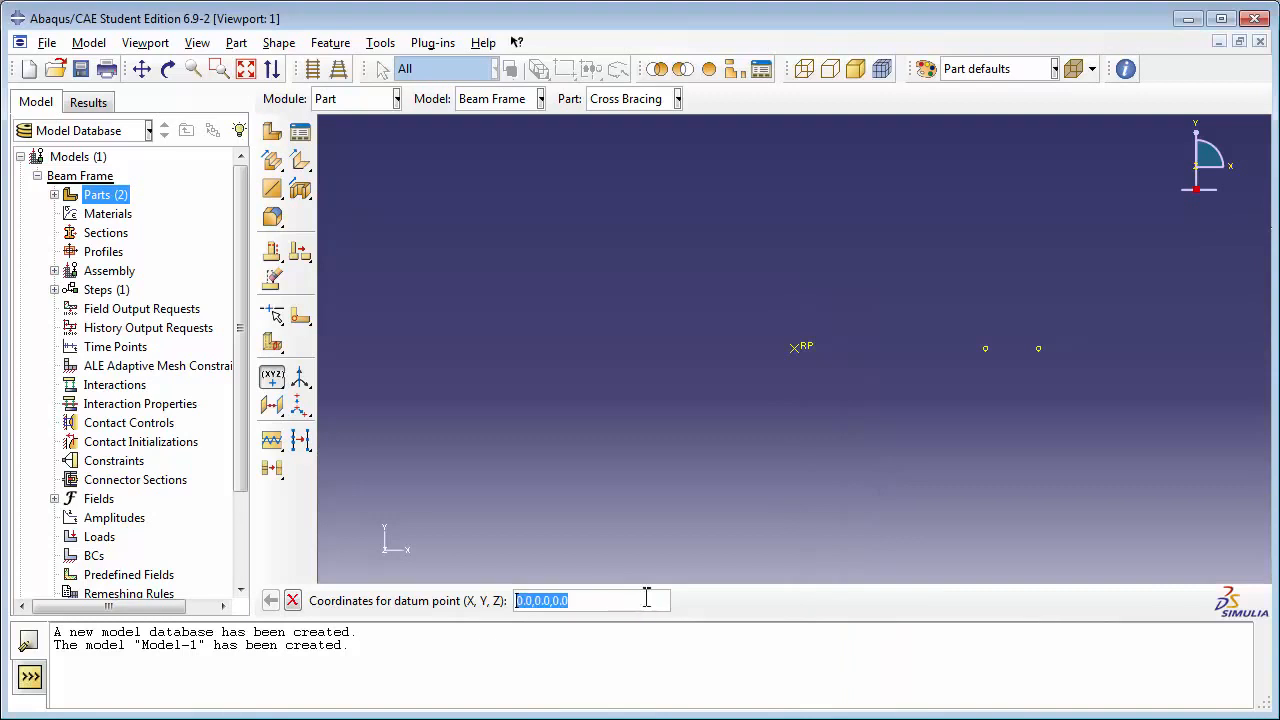
Step: Create a datum point at 6.0,-3.0,0.0 using the coordinates copied from the points file in Notepad
{"action": "key", "text": "alt+Tab"}
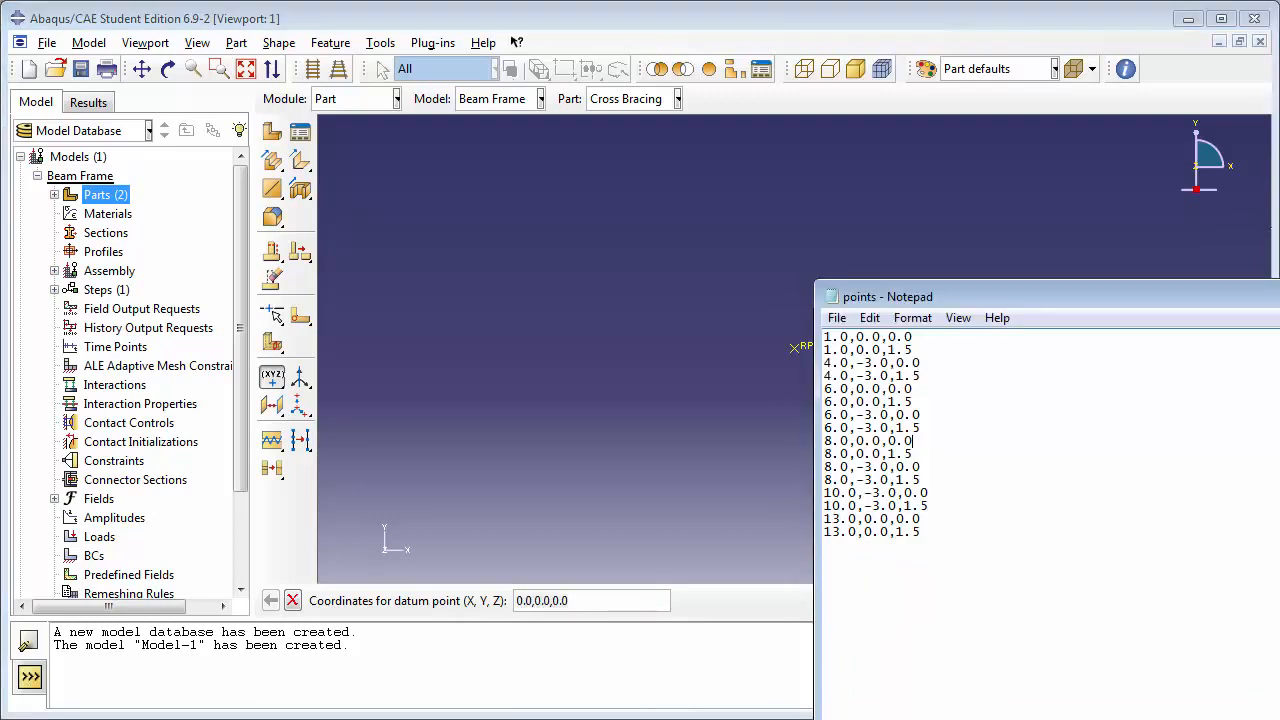
{"action": "double_click", "coordinate": [924, 414]}
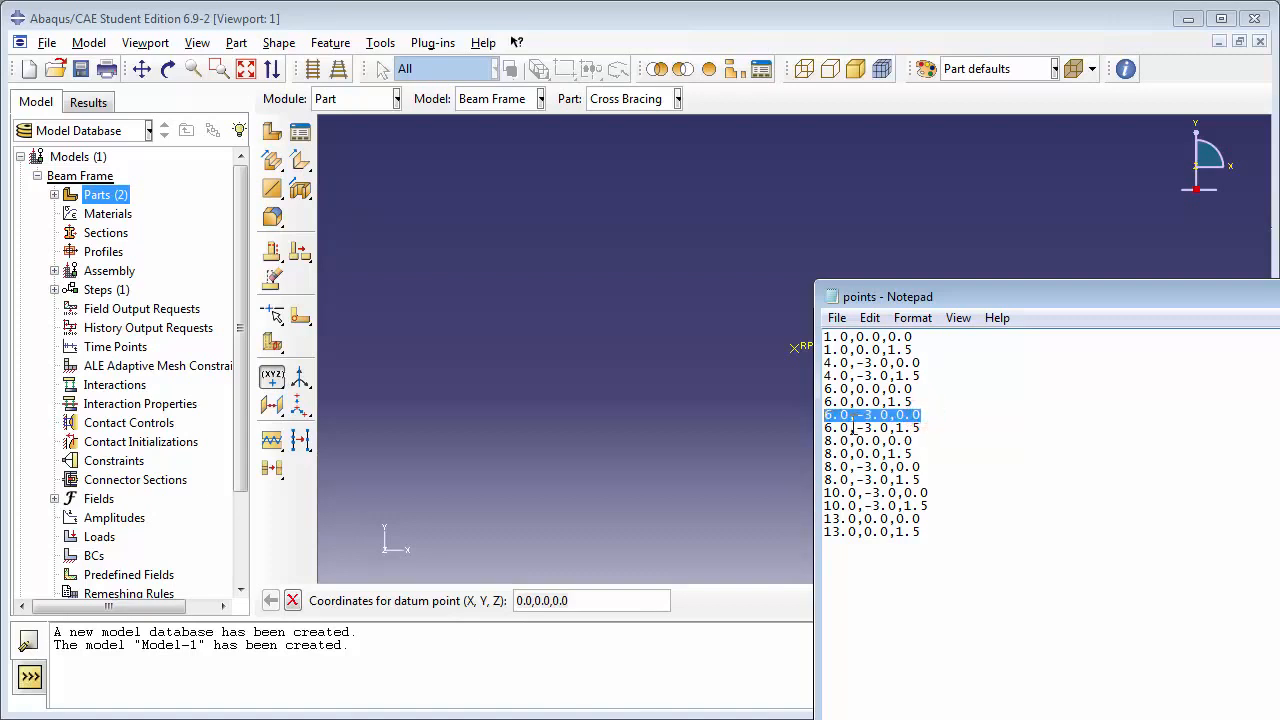
{"action": "left_click", "coordinate": [617, 597]}
{"action": "key", "text": "ctrl+v"}
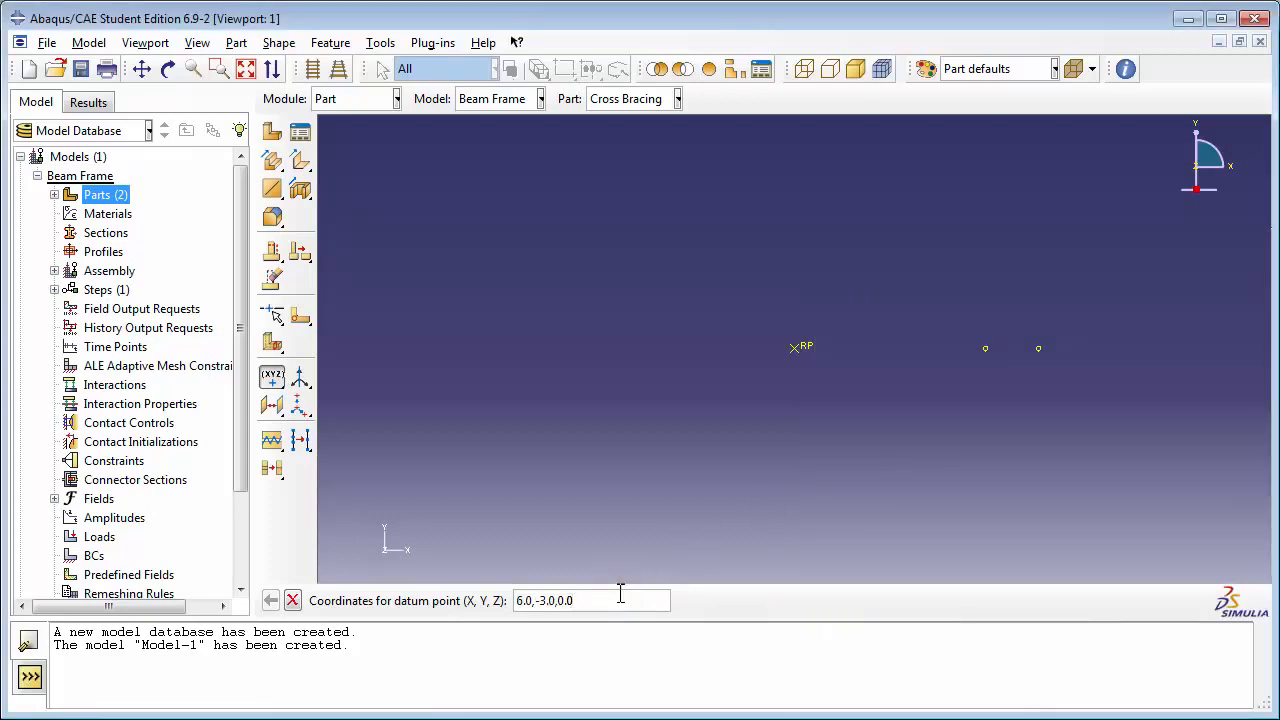
{"action": "key", "text": "Return"}
Step: Create a datum point at 6.0,-3.0,1.5 using the coordinates copied from the points file in Notepad
{"action": "left_click", "coordinate": [1275, 520]}
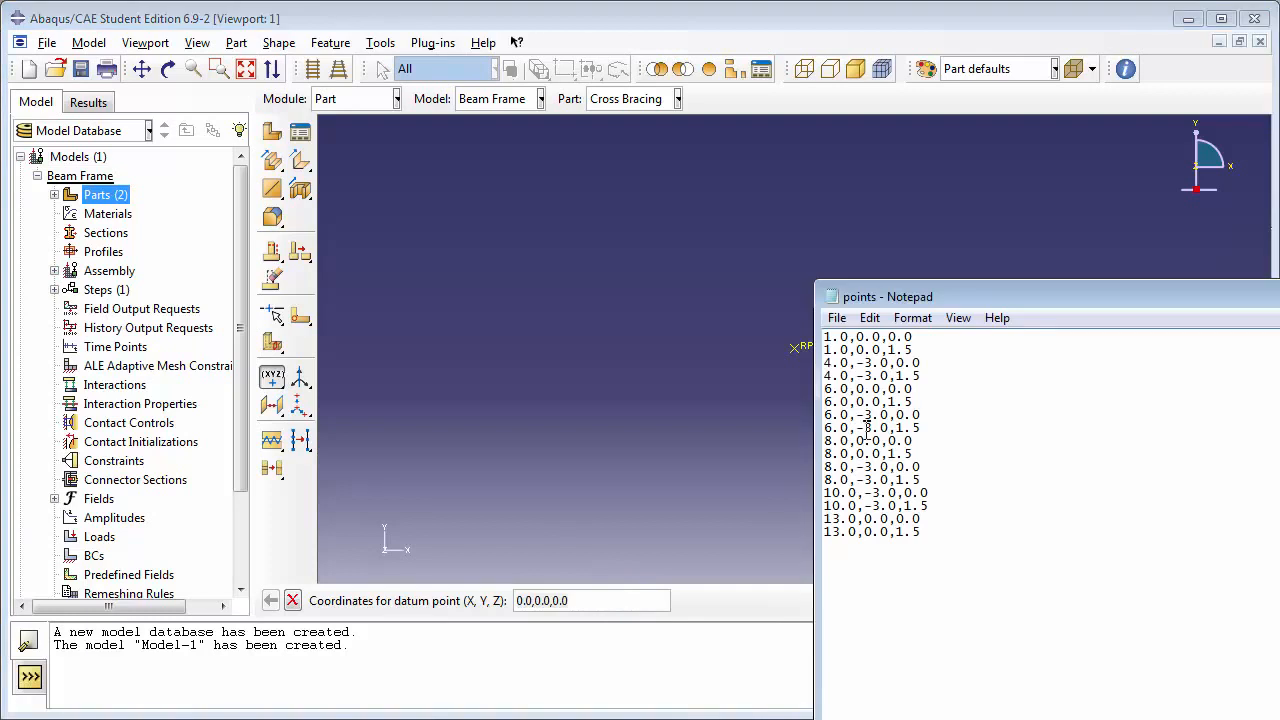
{"action": "double_click", "coordinate": [920, 427]}
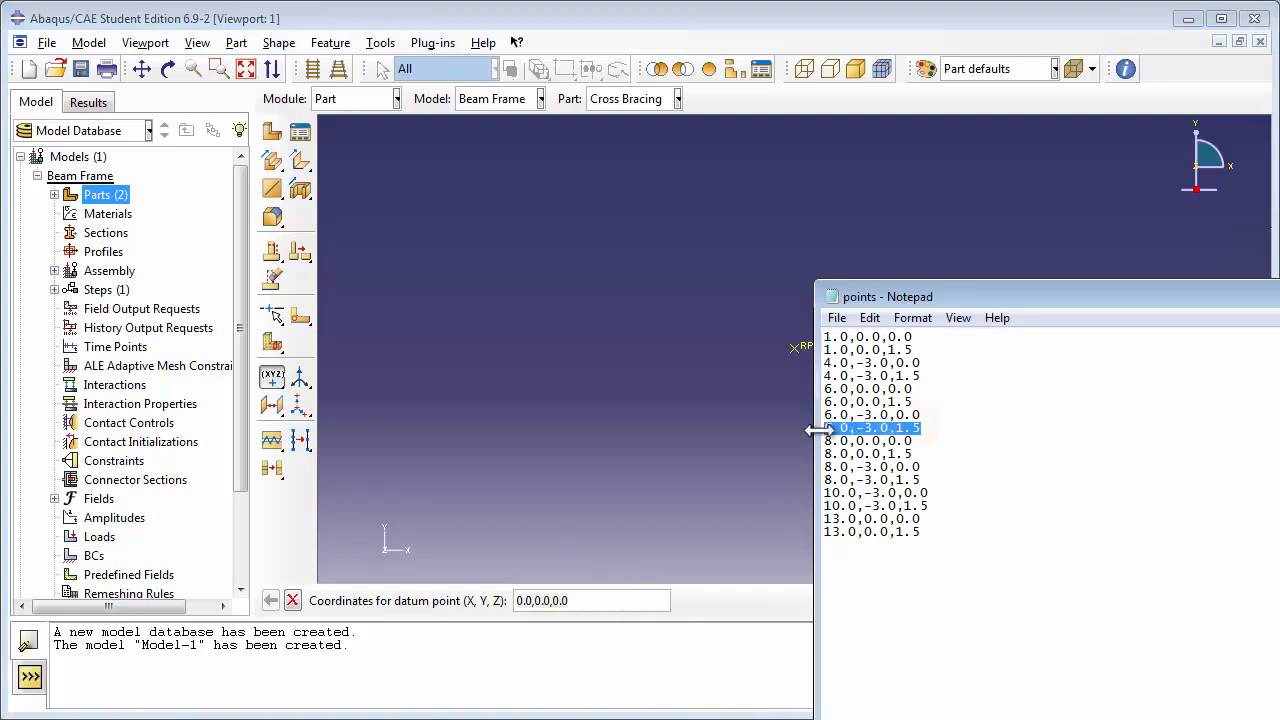
{"action": "left_click", "coordinate": [650, 600]}
{"action": "key", "text": "ctrl+v"}
{"action": "key", "text": "Return"}
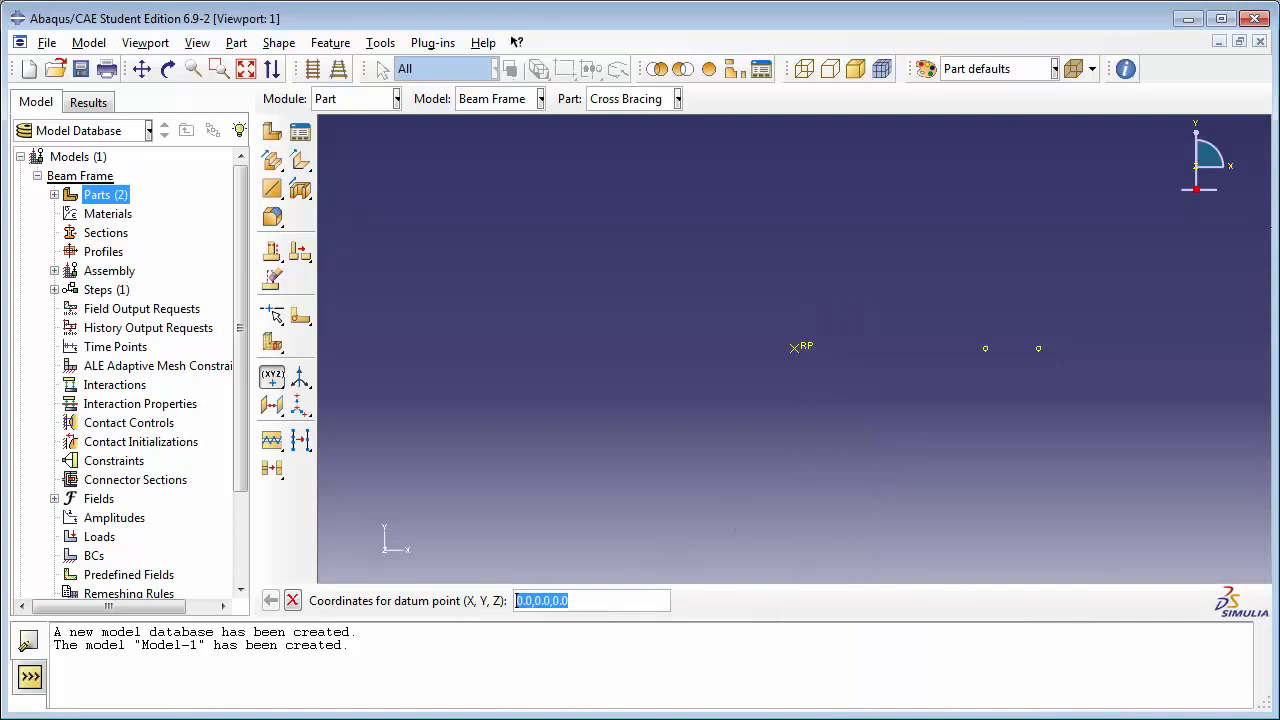
Step: Create a datum point at 8.0,0.0,0.0 using the coordinates copied from the points file in Notepad
{"action": "left_click", "coordinate": [1275, 520]}
{"action": "double_click", "coordinate": [920, 443]}
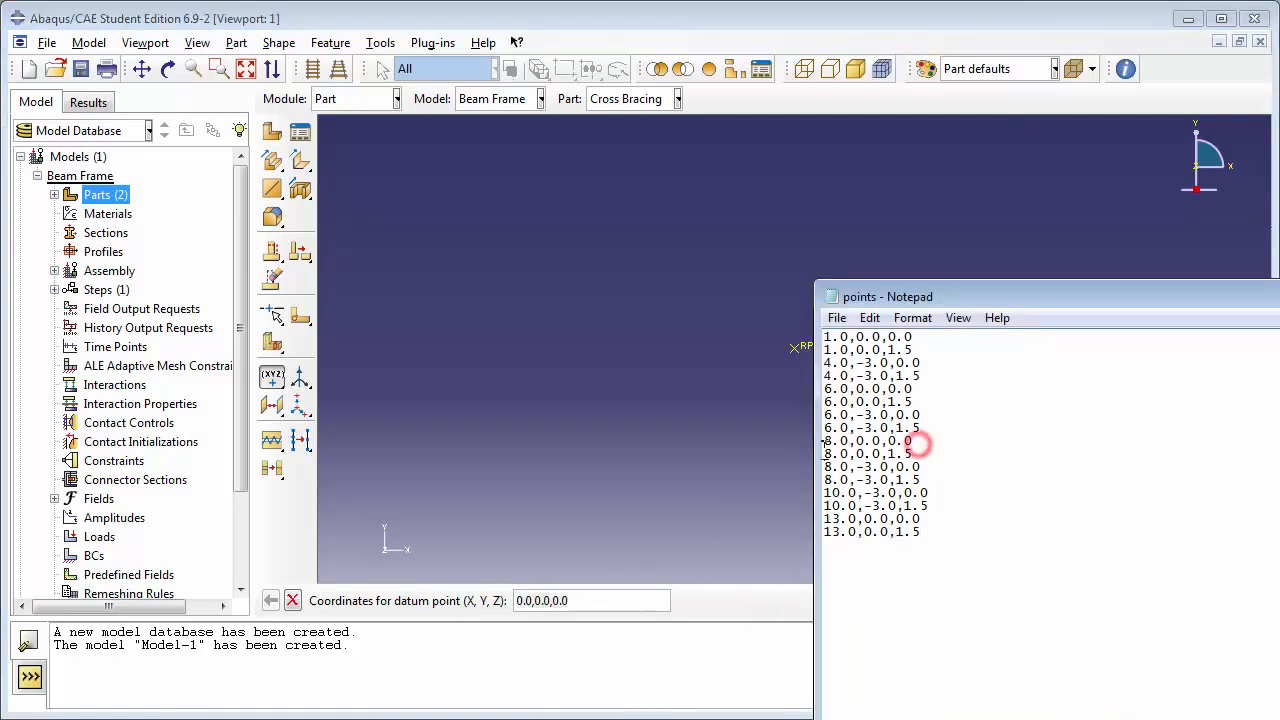
{"action": "key", "text": "ctrl+c"}
{"action": "left_click", "coordinate": [629, 600]}
{"action": "key", "text": "ctrl+v"}
{"action": "key", "text": "Return"}
Step: Create a datum point at 8.0,0.0,1.5 using the coordinates copied from the points file in Notepad
{"action": "left_click", "coordinate": [1275, 540]}
{"action": "double_click", "coordinate": [916, 455]}
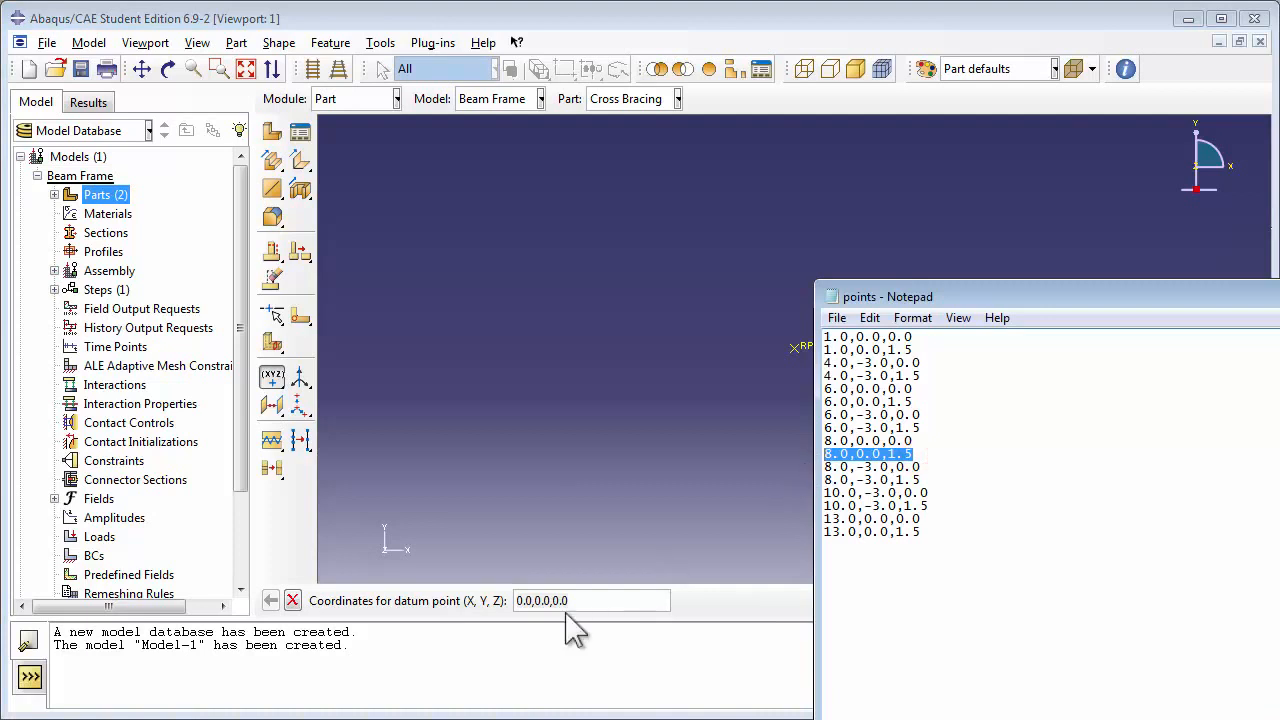
{"action": "key", "text": "ctrl+c"}
{"action": "left_click", "coordinate": [600, 601]}
{"action": "key", "text": "ctrl+v"}
{"action": "key", "text": "Return"}
Step: Create a datum point at 8.0,-3.0,0.0 using the coordinates copied from the points file in Notepad
{"action": "left_click", "coordinate": [1240, 595]}
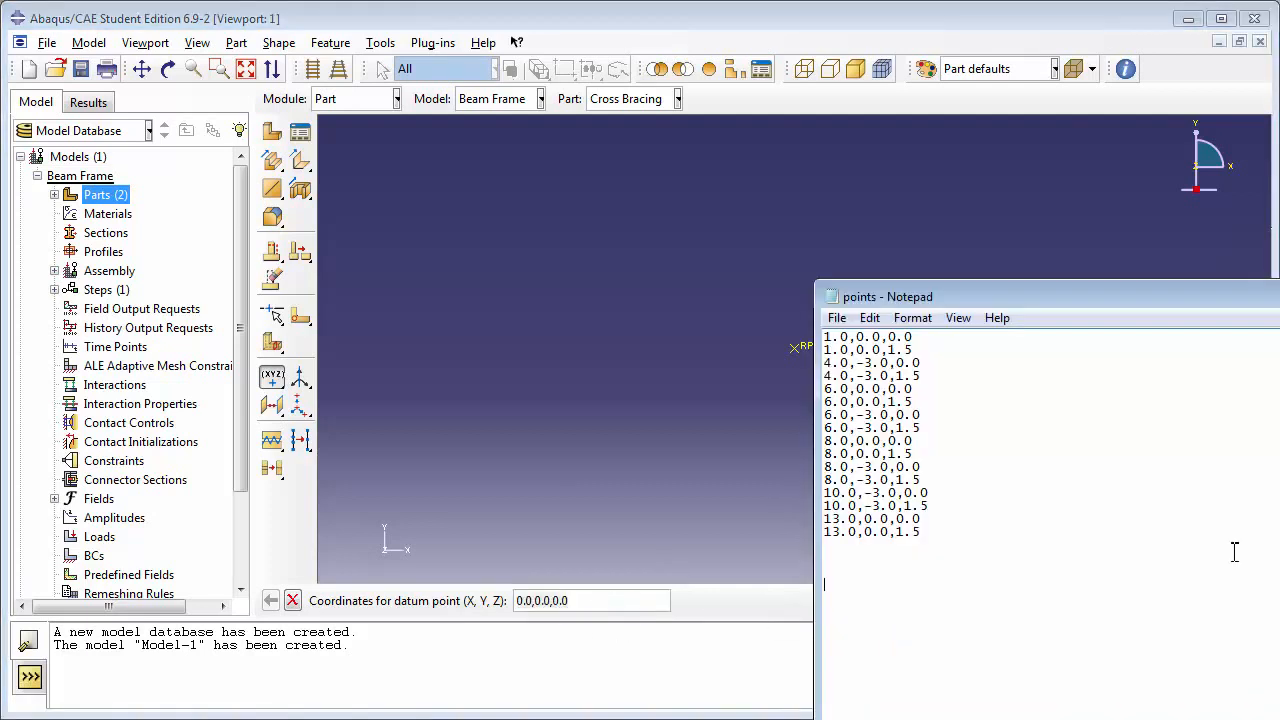
{"action": "double_click", "coordinate": [916, 467]}
{"action": "key", "text": "ctrl+c"}
{"action": "left_click", "coordinate": [618, 600]}
{"action": "key", "text": "ctrl+v"}
{"action": "key", "text": "Return"}
Step: Create a datum point at 8.0,-3.0,1.5 using the coordinates copied from the points file in Notepad
{"action": "left_click", "coordinate": [1275, 585]}
{"action": "double_click", "coordinate": [935, 483]}
{"action": "key", "text": "ctrl+c"}
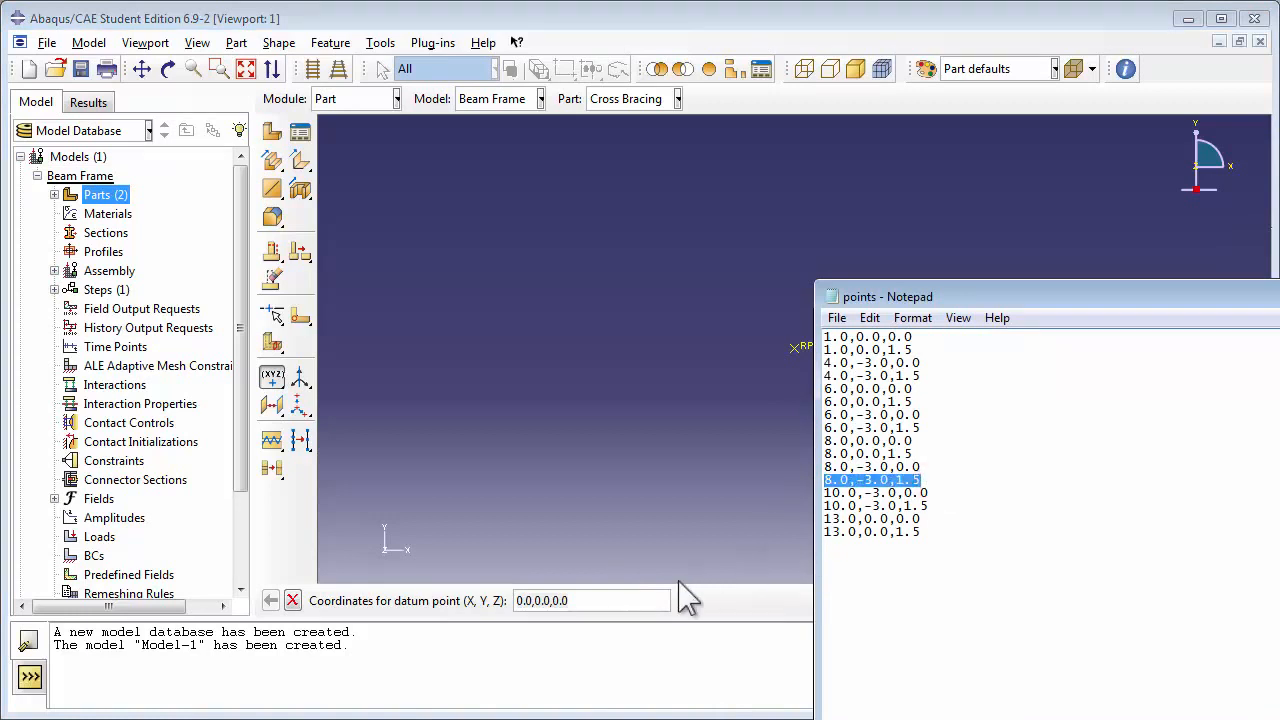
{"action": "left_click", "coordinate": [638, 597]}
{"action": "key", "text": "ctrl+v"}
{"action": "key", "text": "Return"}
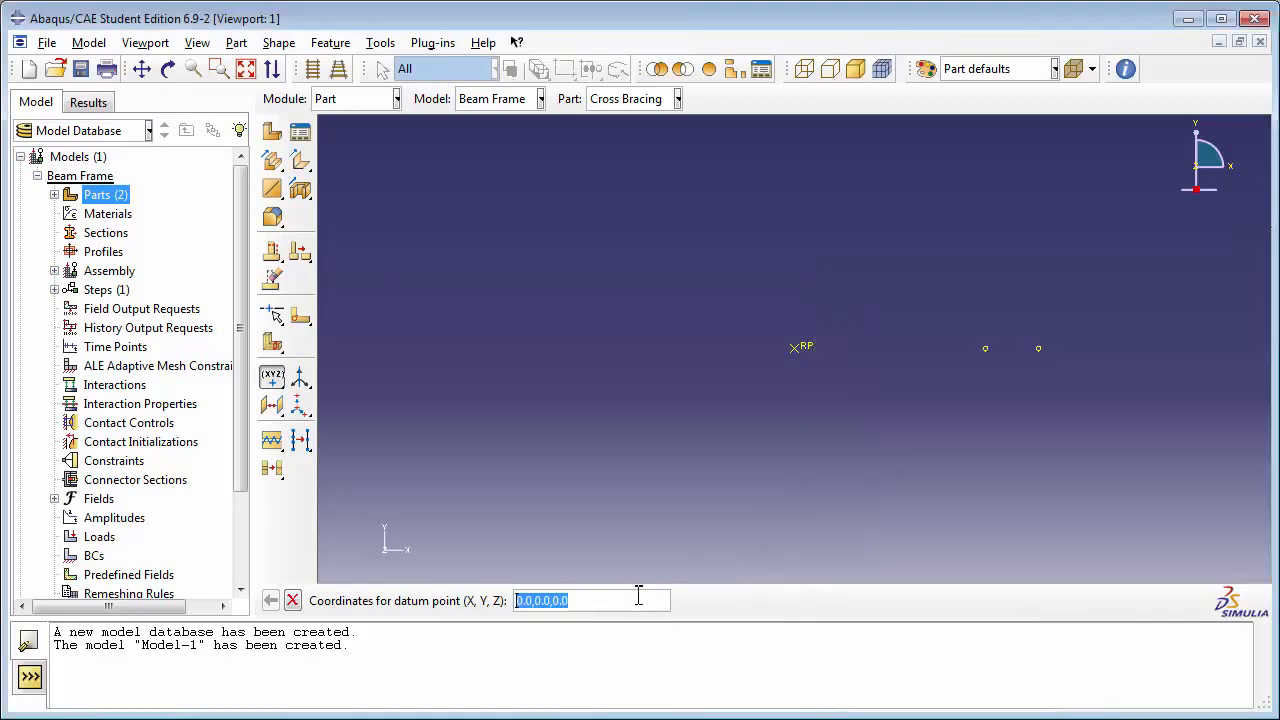
Step: Create a datum point at 10.0,-3.0,0.0 using the coordinates copied from the points file in Notepad
{"action": "left_click", "coordinate": [1219, 529]}
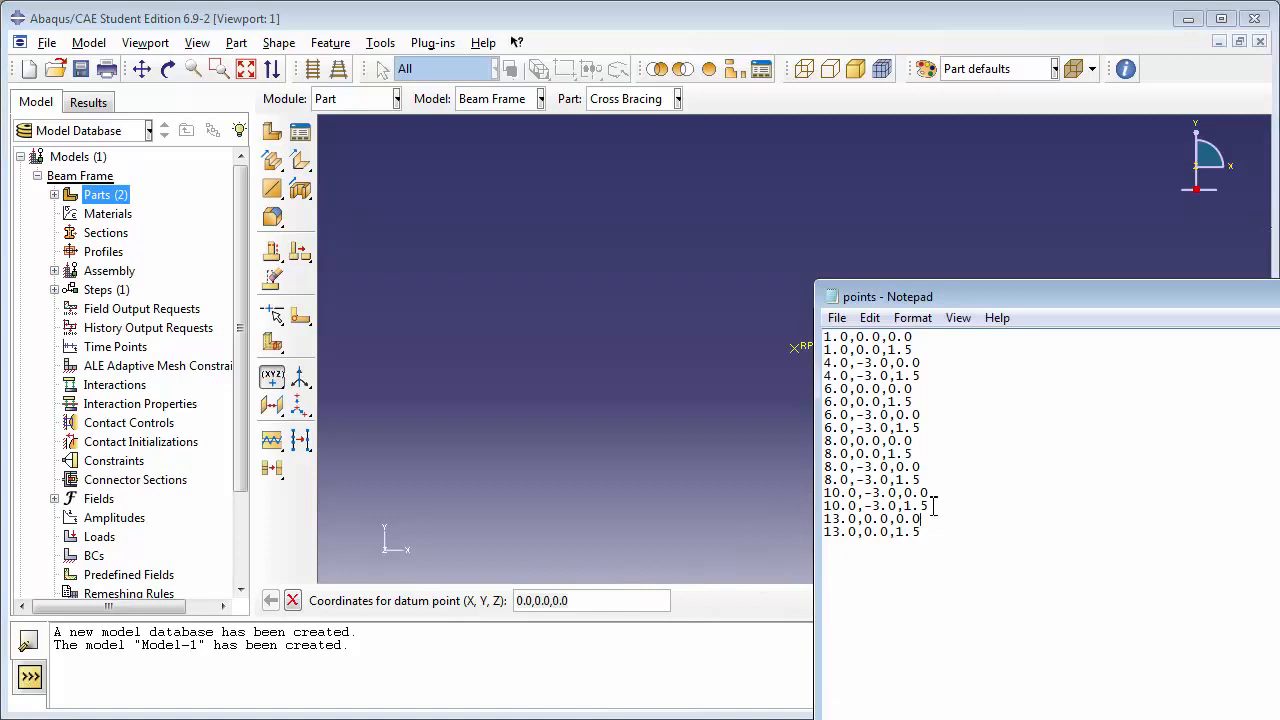
{"action": "left_click_drag", "start_coordinate": [935, 494], "coordinate": [824, 497]}
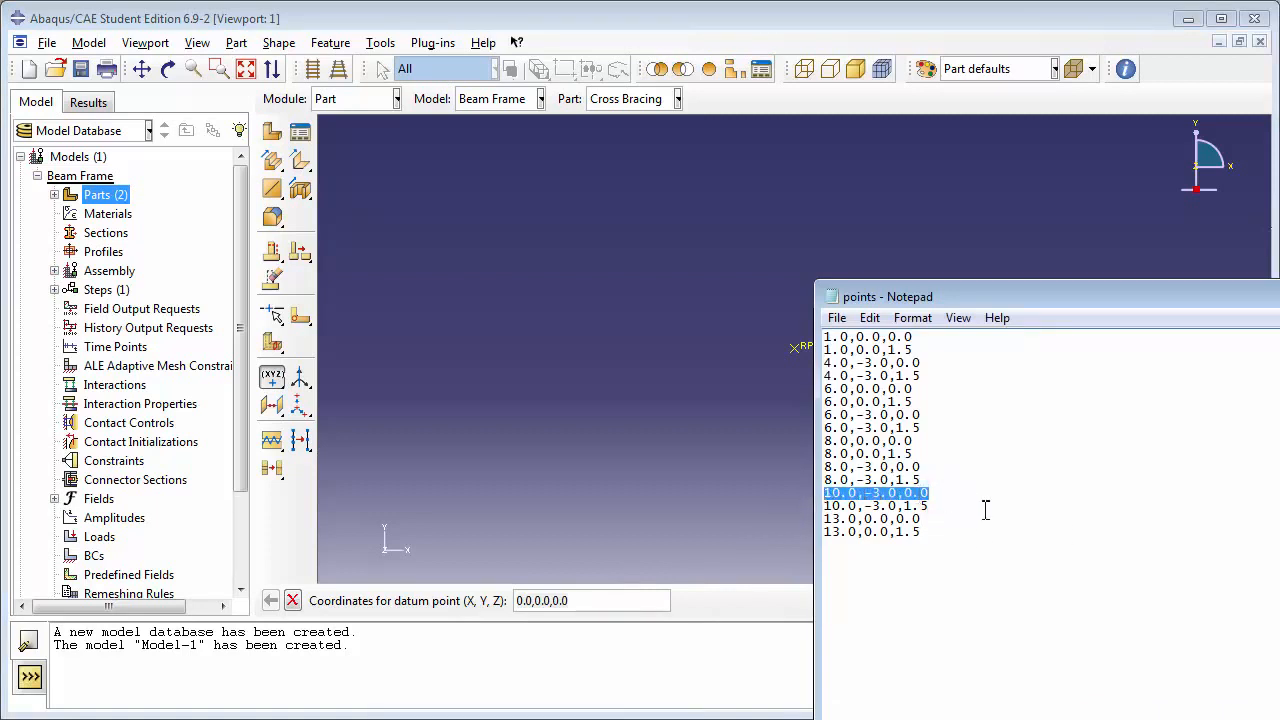
{"action": "key", "text": "ctrl+c"}
{"action": "left_click", "coordinate": [612, 598]}
{"action": "key", "text": "ctrl+v"}
{"action": "key", "text": "Return"}
Step: Create a datum point at 10.0,-3.0,1.5 using the coordinates copied from the points file in Notepad
{"action": "key", "text": "alt+Tab"}
{"action": "left_click_drag", "start_coordinate": [932, 506], "coordinate": [812, 510]}
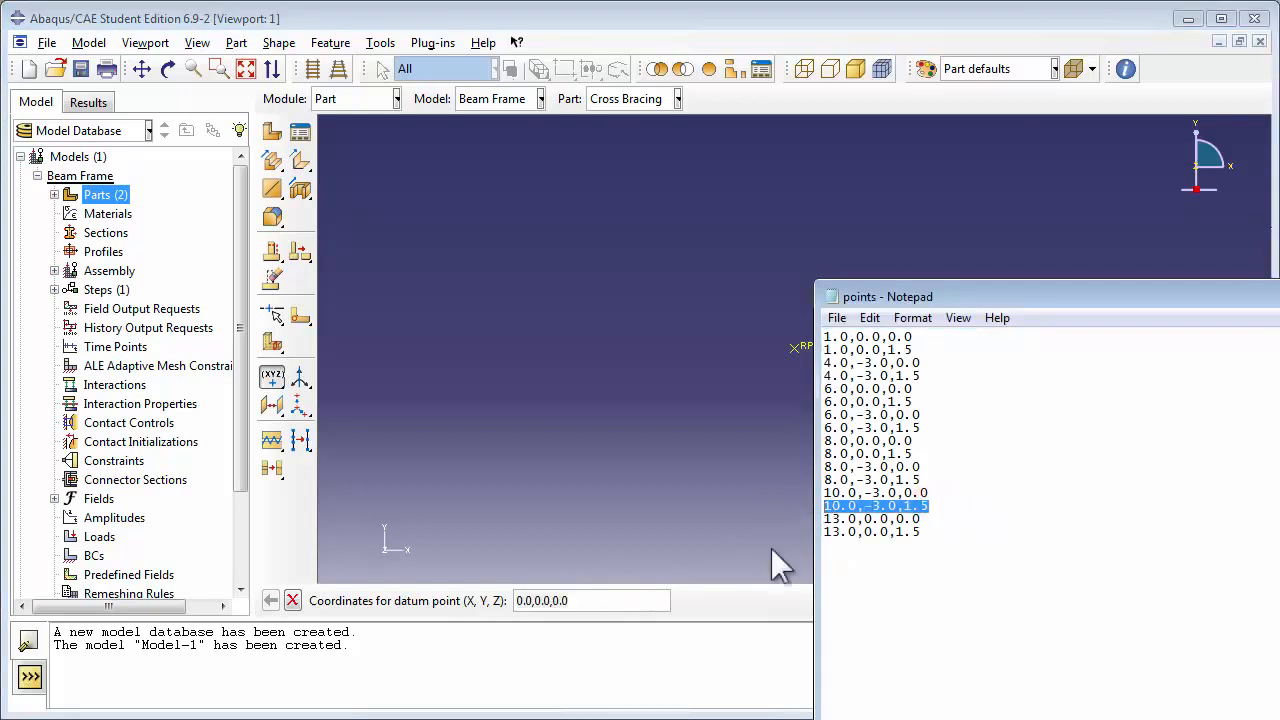
{"action": "key", "text": "ctrl+c"}
{"action": "left_click", "coordinate": [633, 601]}
{"action": "key", "text": "ctrl+v"}
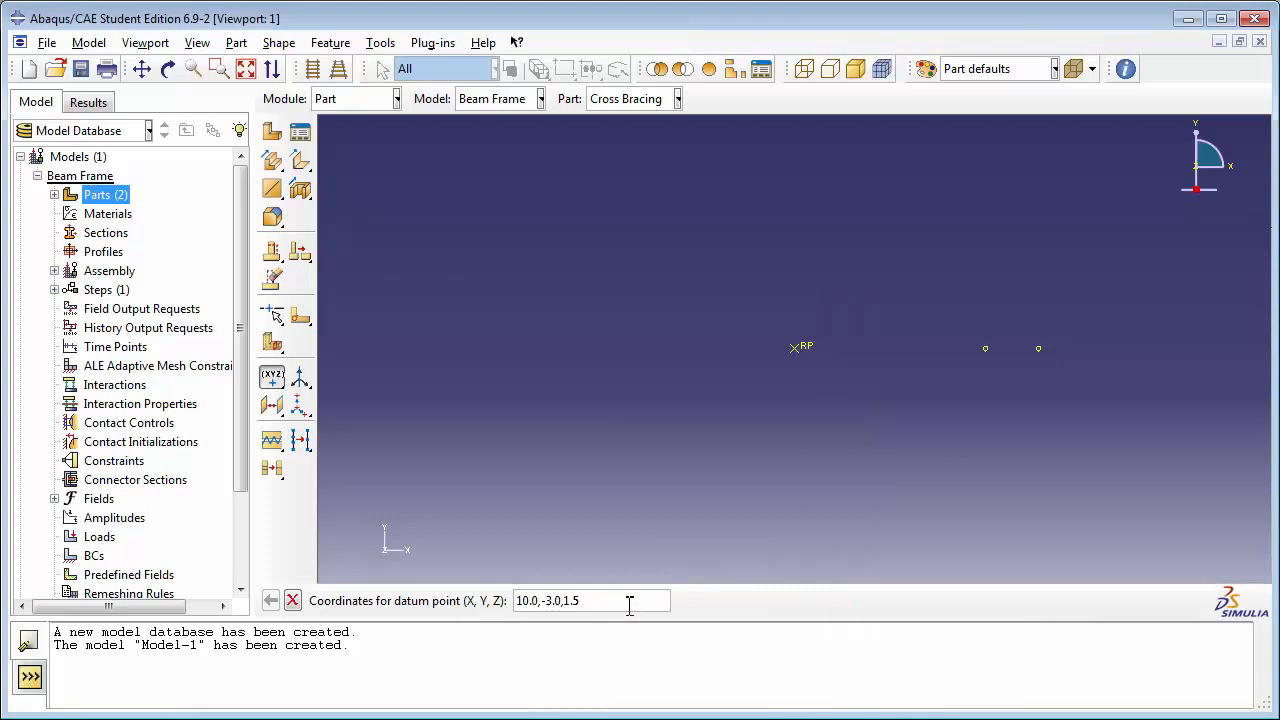
{"action": "key", "text": "Return"}
Step: Create a datum point at 13.0,0.0,0.0 using the coordinates copied from the points file in Notepad
{"action": "key", "text": "alt+Tab"}
{"action": "left_click_drag", "start_coordinate": [932, 519], "coordinate": [822, 519]}
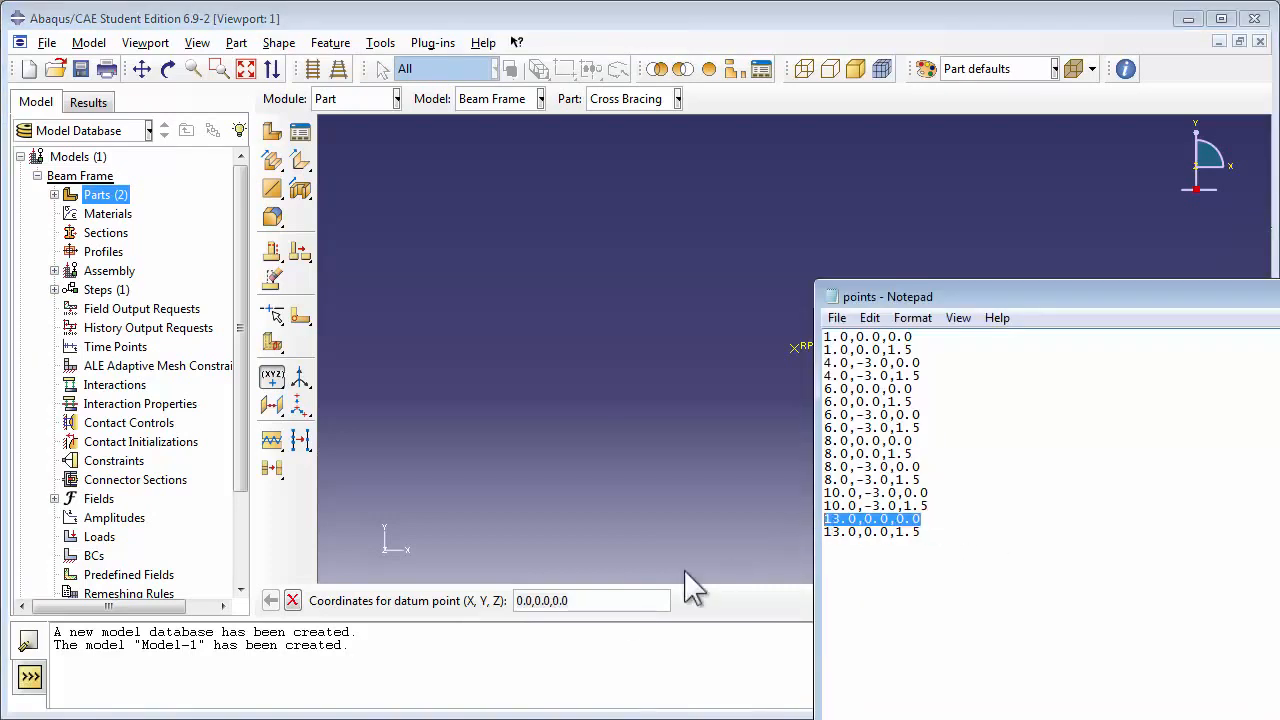
{"action": "key", "text": "ctrl+c"}
{"action": "left_click", "coordinate": [626, 598]}
{"action": "key", "text": "ctrl+v"}
{"action": "key", "text": "Return"}
Step: Create a datum point at 13.0,0.0,1.5 using the coordinates copied from the points file in Notepad
{"action": "key", "text": "alt+Tab"}
{"action": "left_click_drag", "start_coordinate": [920, 532], "coordinate": [814, 532]}
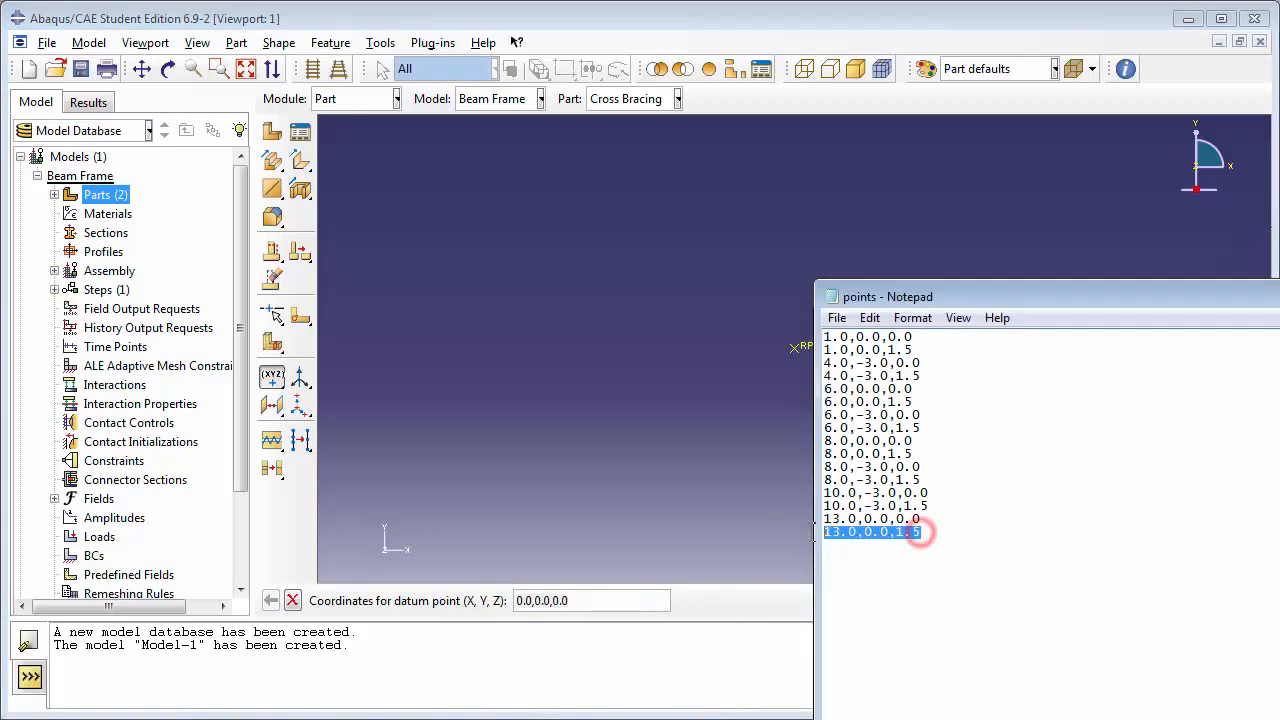
{"action": "key", "text": "ctrl+c"}
{"action": "left_click", "coordinate": [633, 600]}
{"action": "key", "text": "ctrl+v"}
{"action": "key", "text": "Return"}
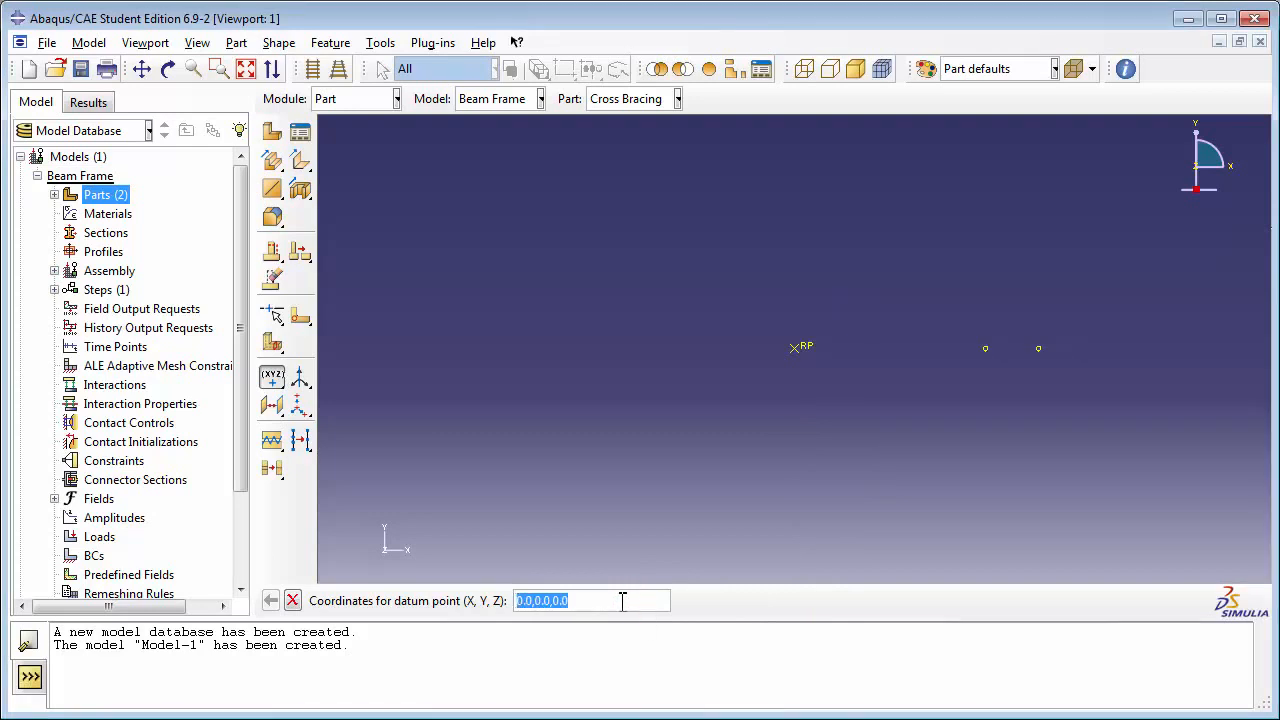
Step: Fit all the datum points in the viewport and close the points file in Notepad
{"action": "left_click", "coordinate": [245, 68]}
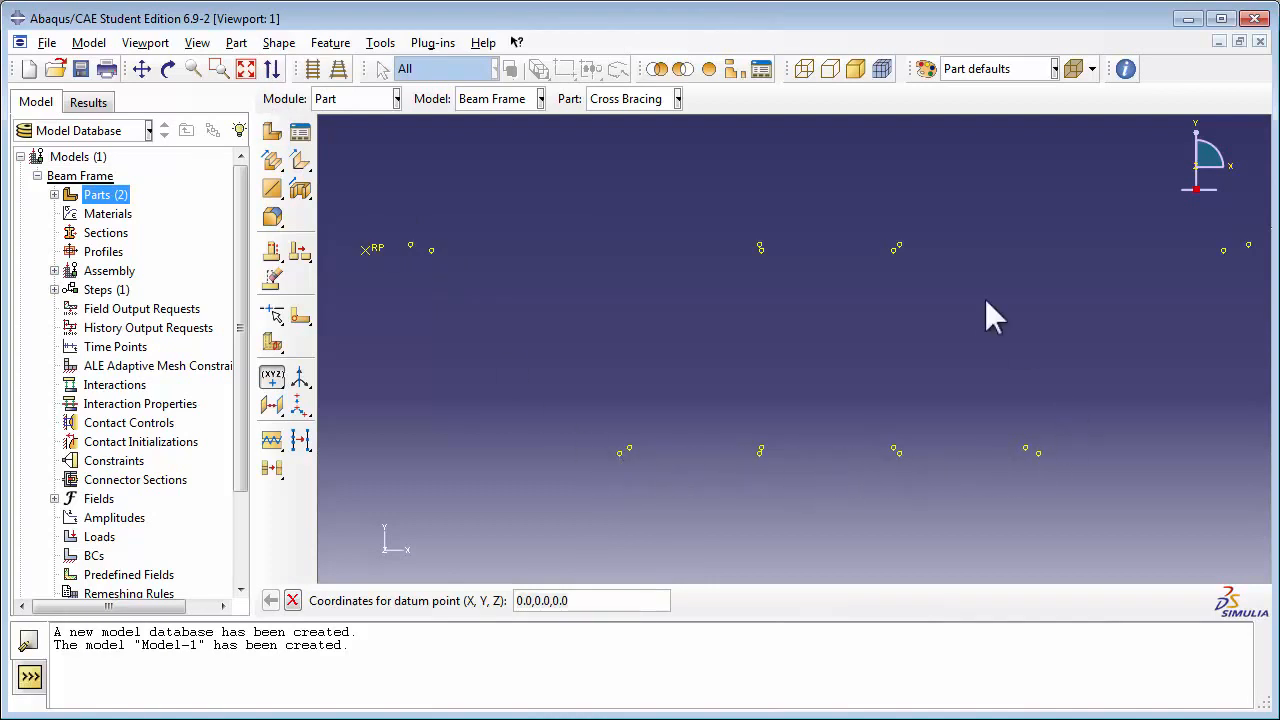
{"action": "left_click_drag", "start_coordinate": [1279, 274], "coordinate": [1192, 275]}
{"action": "left_click_drag", "start_coordinate": [1279, 506], "coordinate": [1094, 506]}
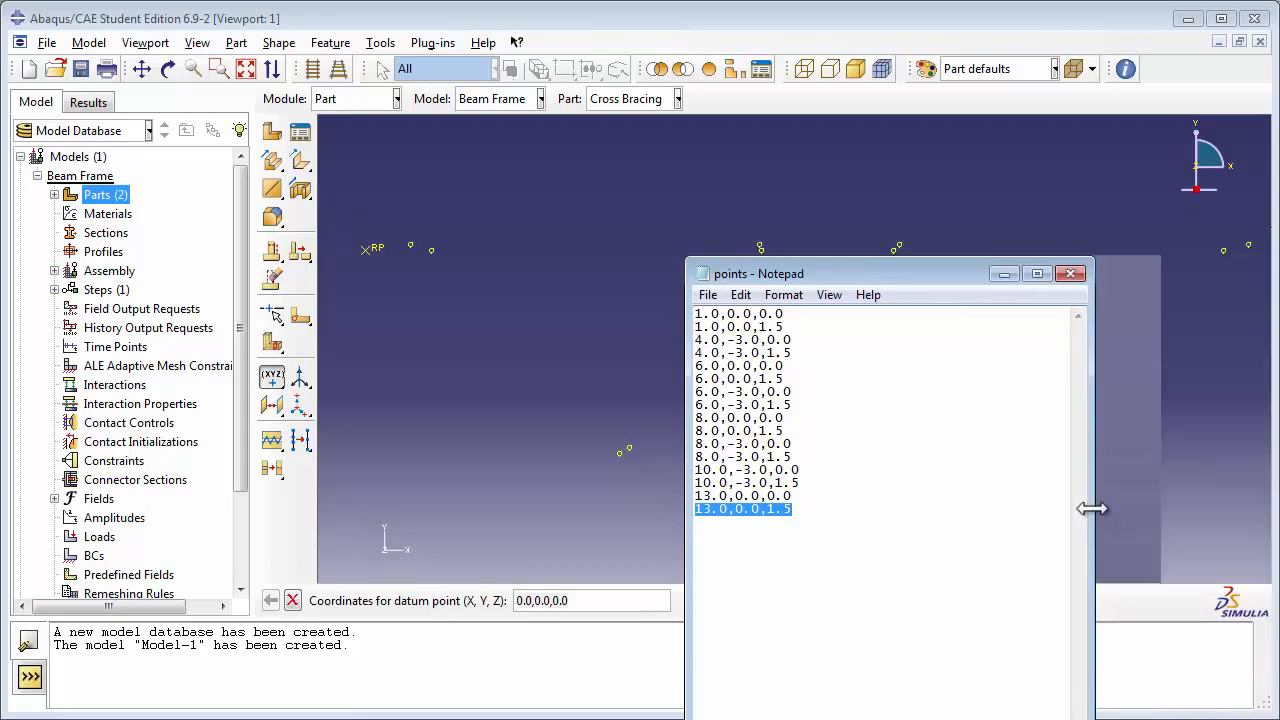
{"action": "left_click", "coordinate": [1069, 276]}
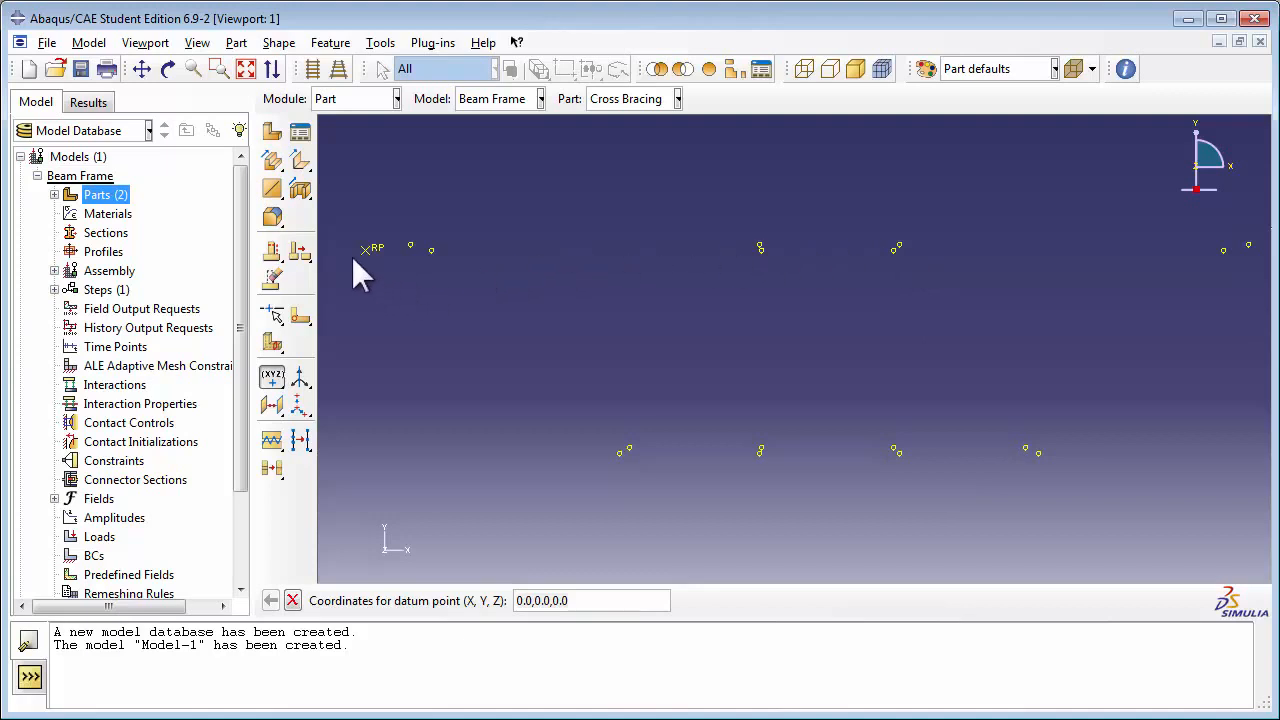
Step: Set up a point-to-point wire feature with disjoint wires and turn the model so the paired datum points stand apart
{"action": "left_click", "coordinate": [279, 196]}
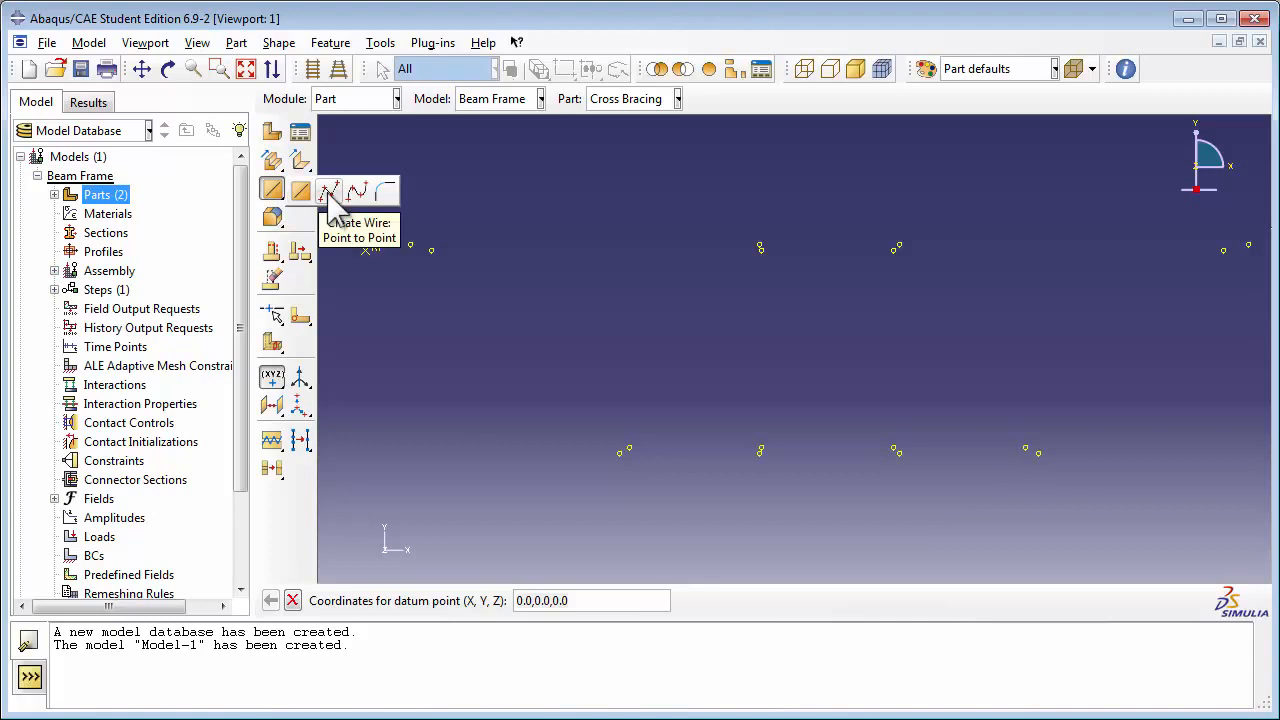
{"action": "left_click", "coordinate": [330, 192]}
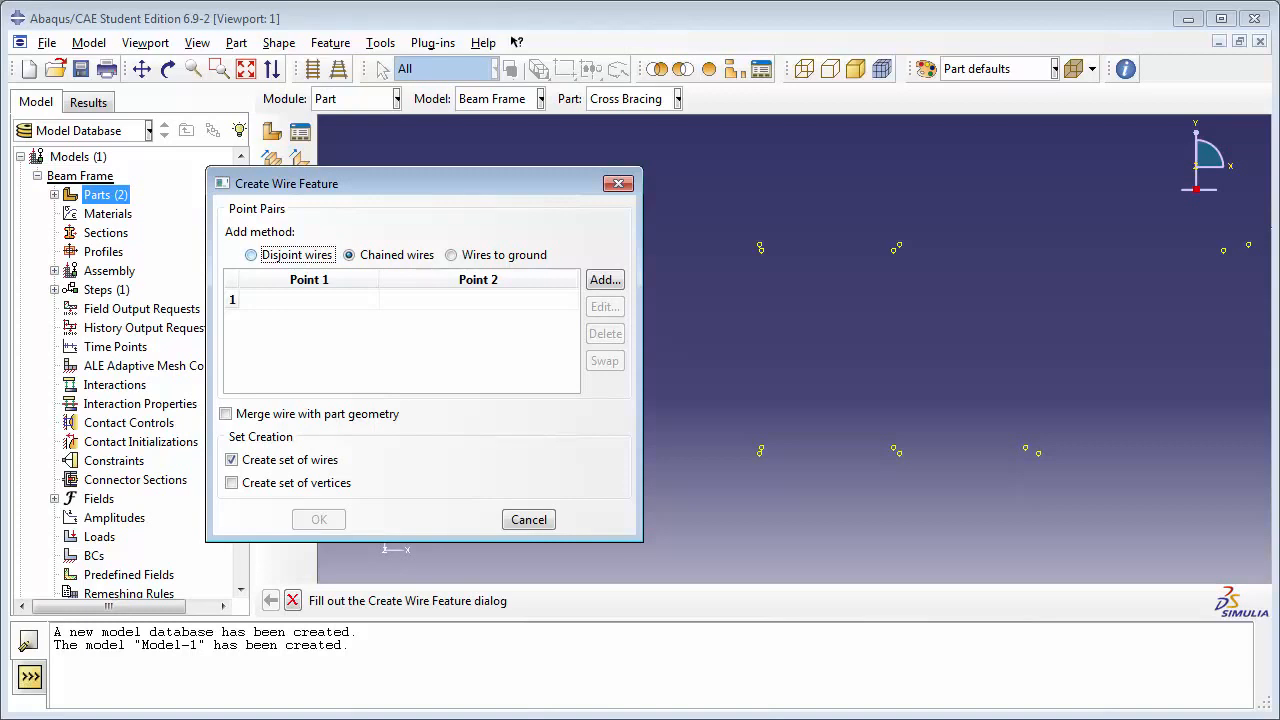
{"action": "left_click", "coordinate": [296, 255]}
{"action": "left_click", "coordinate": [604, 280]}
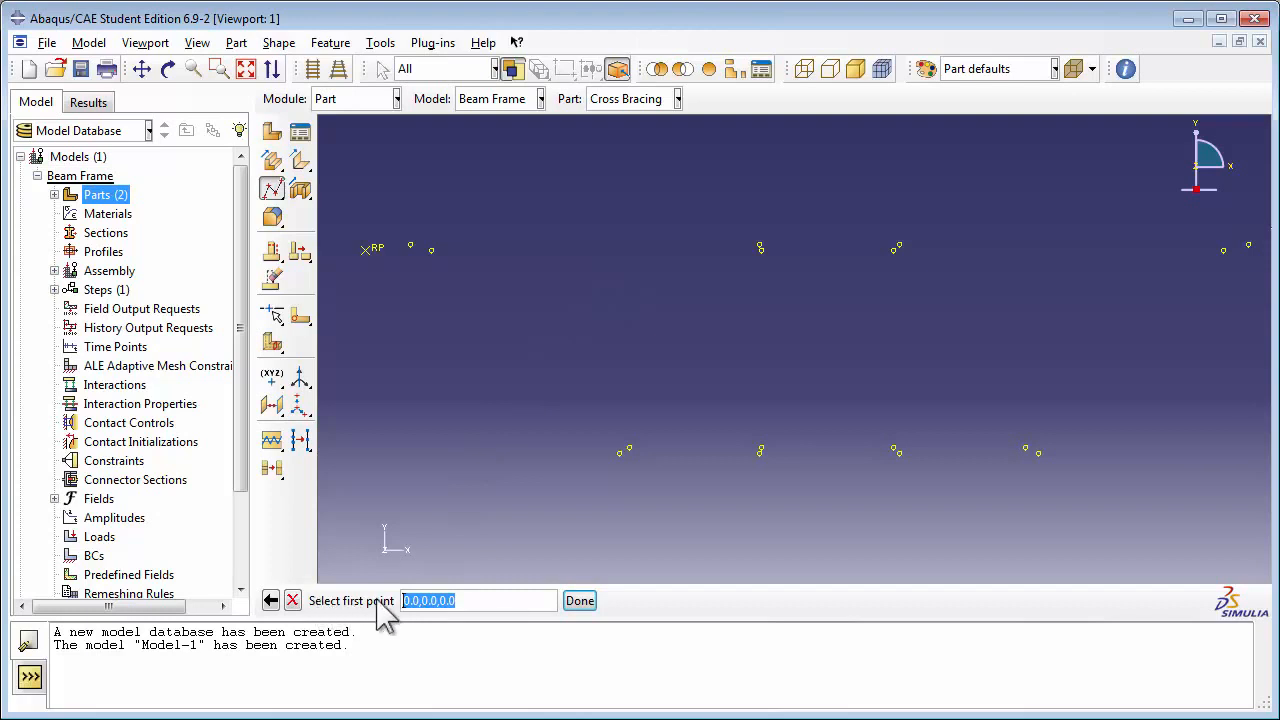
{"action": "left_click", "coordinate": [168, 68]}
{"action": "left_click_drag", "start_coordinate": [793, 344], "coordinate": [737, 414]}
{"action": "left_click", "coordinate": [172, 72]}
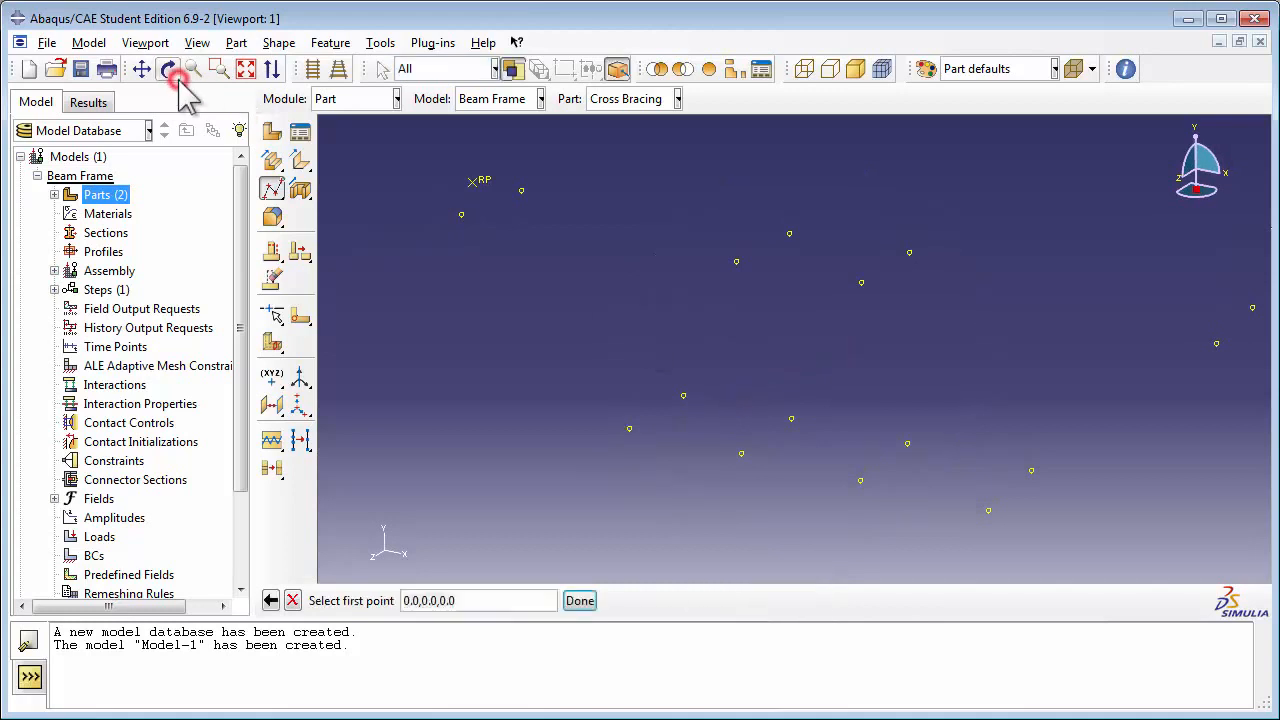
Step: Pair the z=0 datum points with their z=1.5 counterparts at X,Y positions 1,0, 6,0 and 4,-3
{"action": "left_click", "coordinate": [520, 190]}
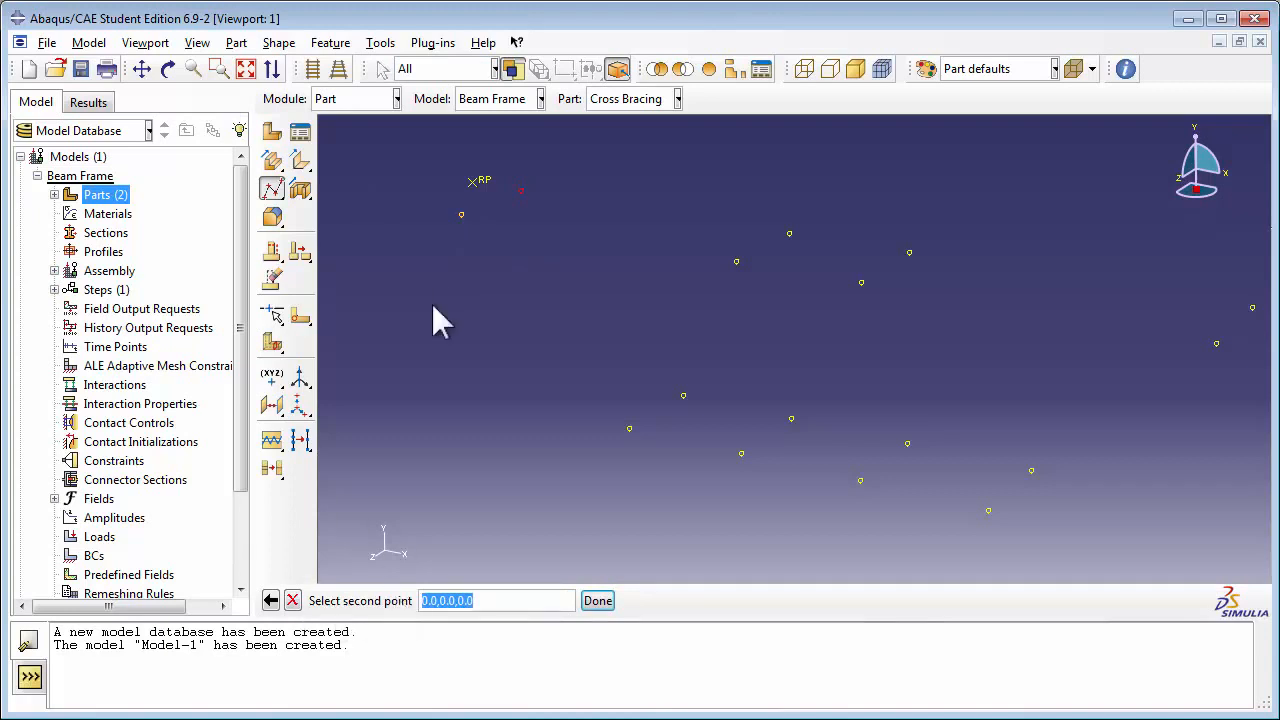
{"action": "left_click", "coordinate": [460, 214]}
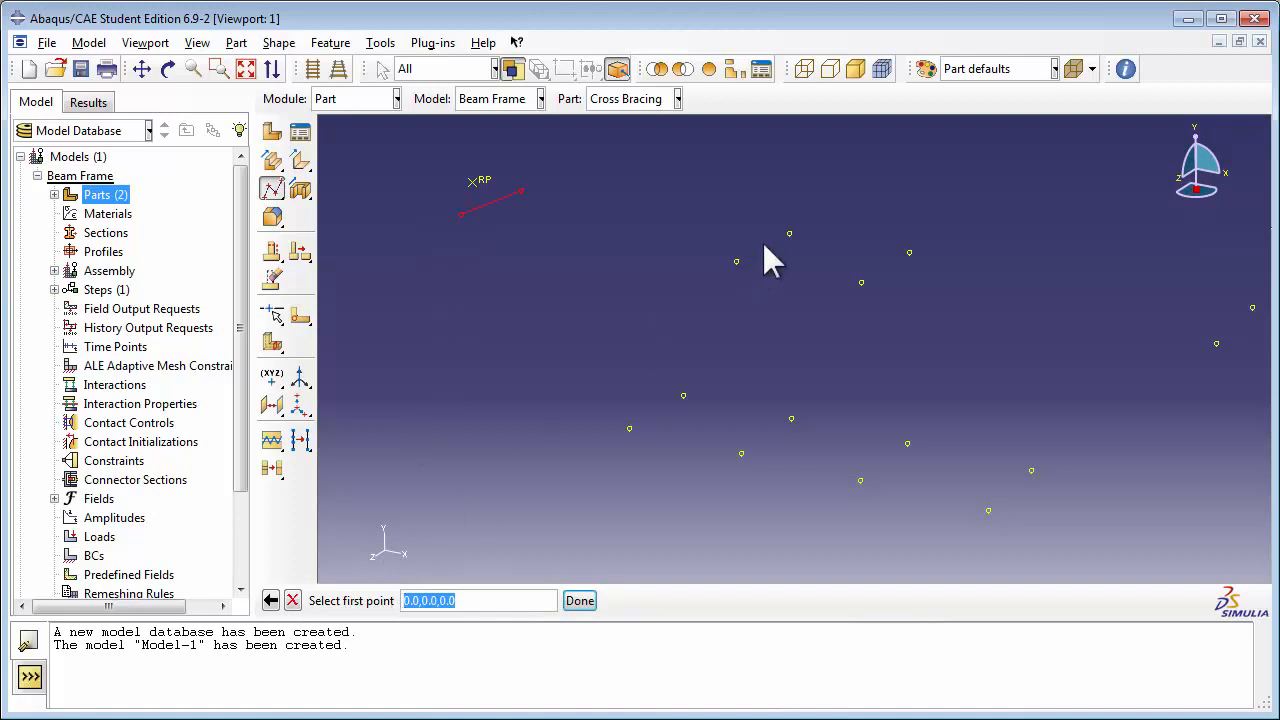
{"action": "left_click", "coordinate": [790, 234]}
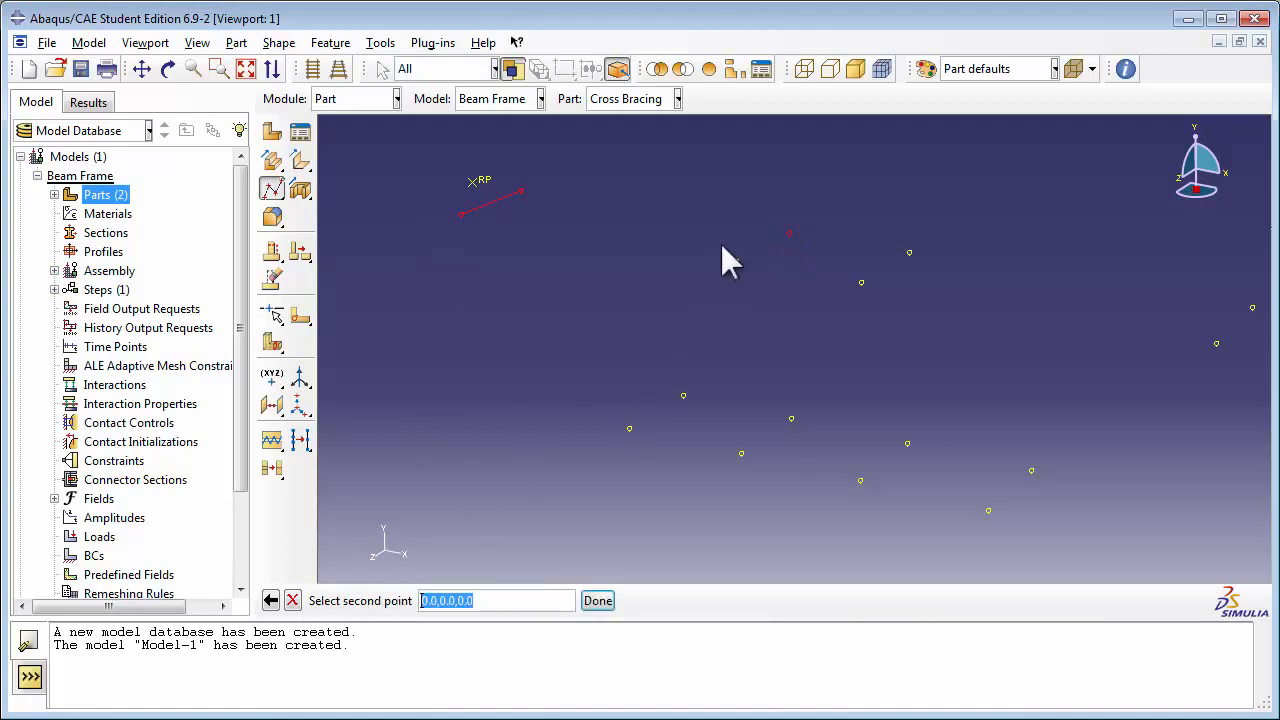
{"action": "left_click", "coordinate": [736, 260]}
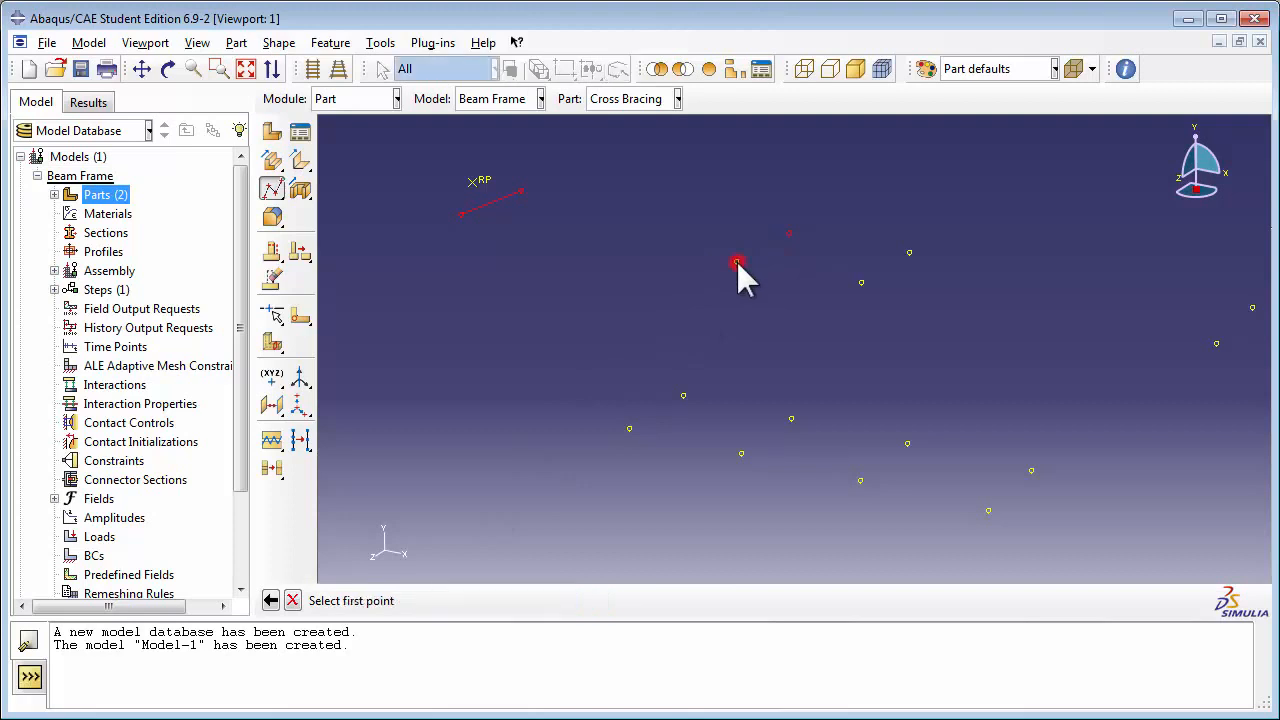
{"action": "left_click", "coordinate": [682, 393]}
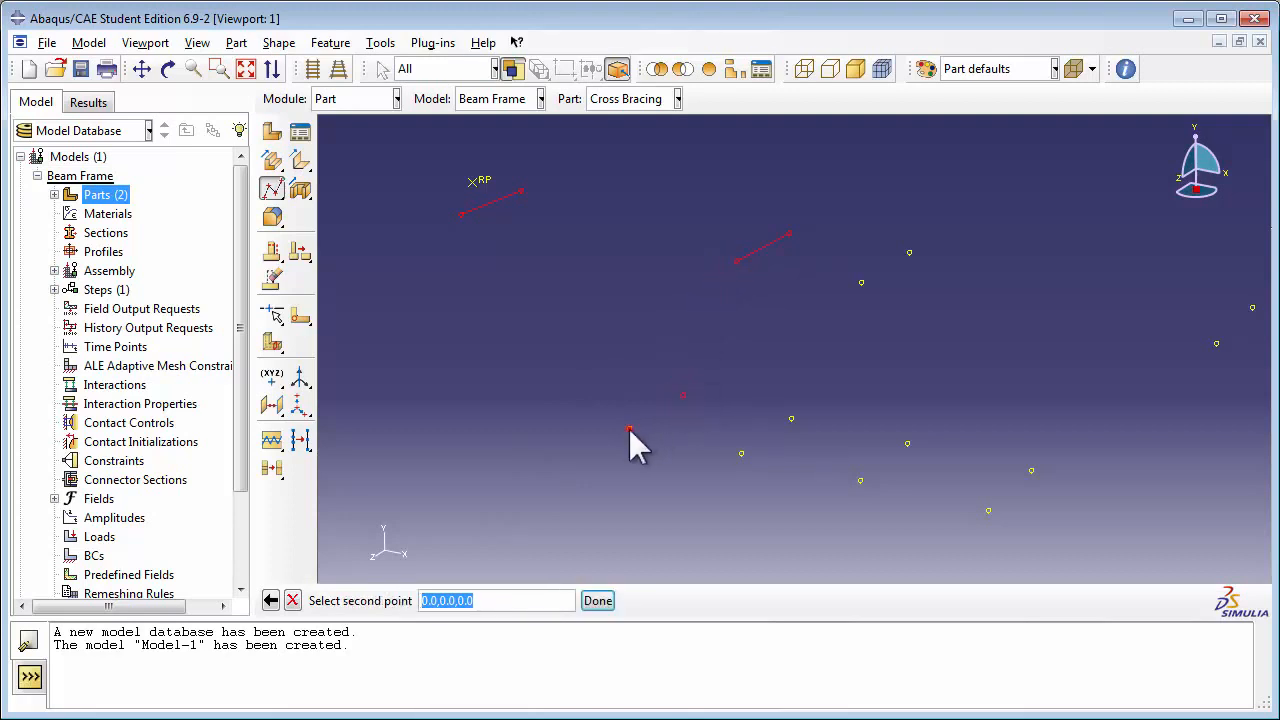
{"action": "left_click", "coordinate": [629, 429]}
Step: Pair the z=0 datum points with their z=1.5 counterparts at X,Y positions 8,0, 6,-3 and 8,-3
{"action": "left_click", "coordinate": [907, 260]}
{"action": "left_click", "coordinate": [861, 283]}
{"action": "left_click", "coordinate": [791, 419]}
{"action": "left_click", "coordinate": [741, 454]}
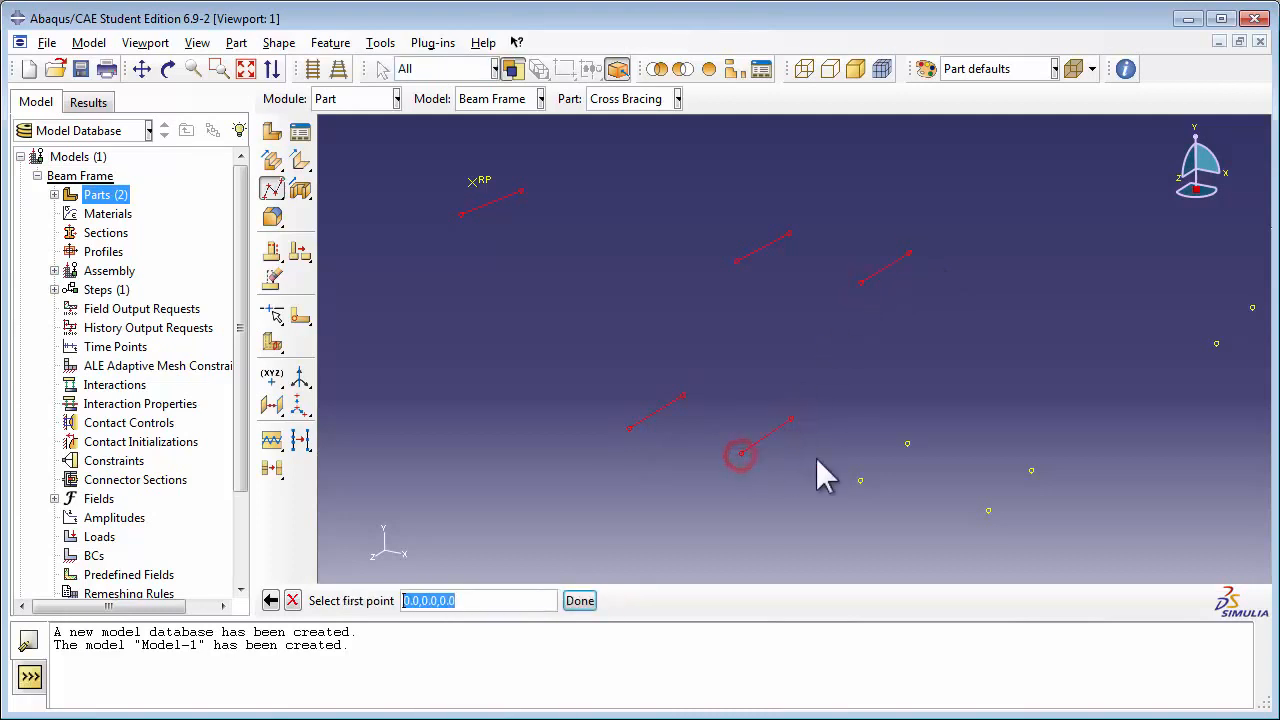
{"action": "left_click", "coordinate": [907, 443]}
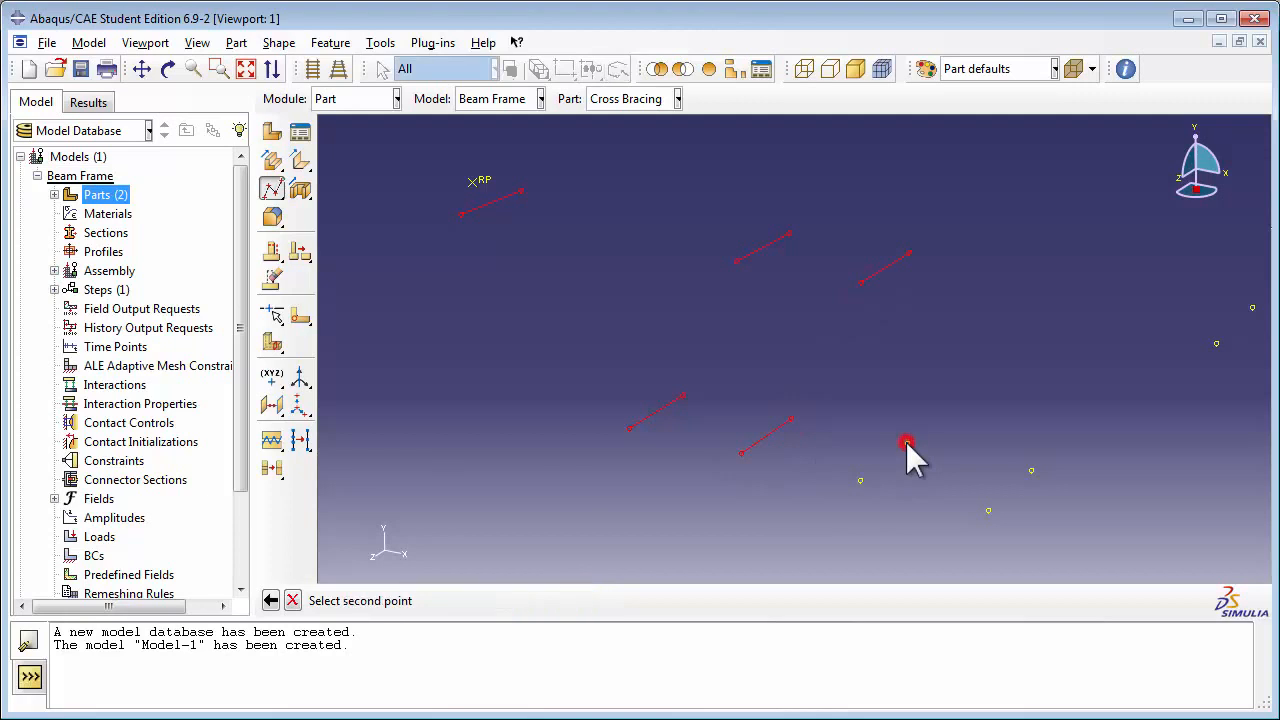
{"action": "left_click", "coordinate": [860, 480]}
Step: Pair the datum points across the depth at X,Y positions 10,-3 and 13,0, and create the disjoint wires with a wire set
{"action": "left_click", "coordinate": [1031, 470]}
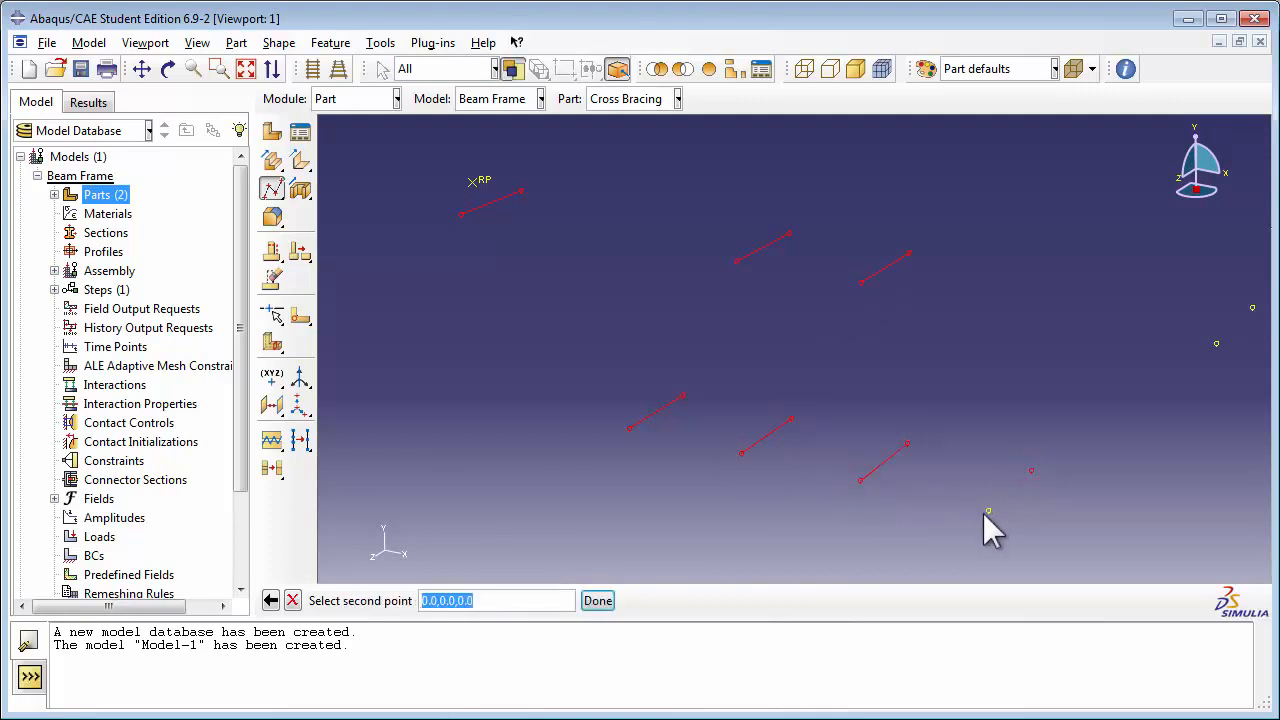
{"action": "left_click", "coordinate": [988, 511]}
{"action": "left_click", "coordinate": [1252, 308]}
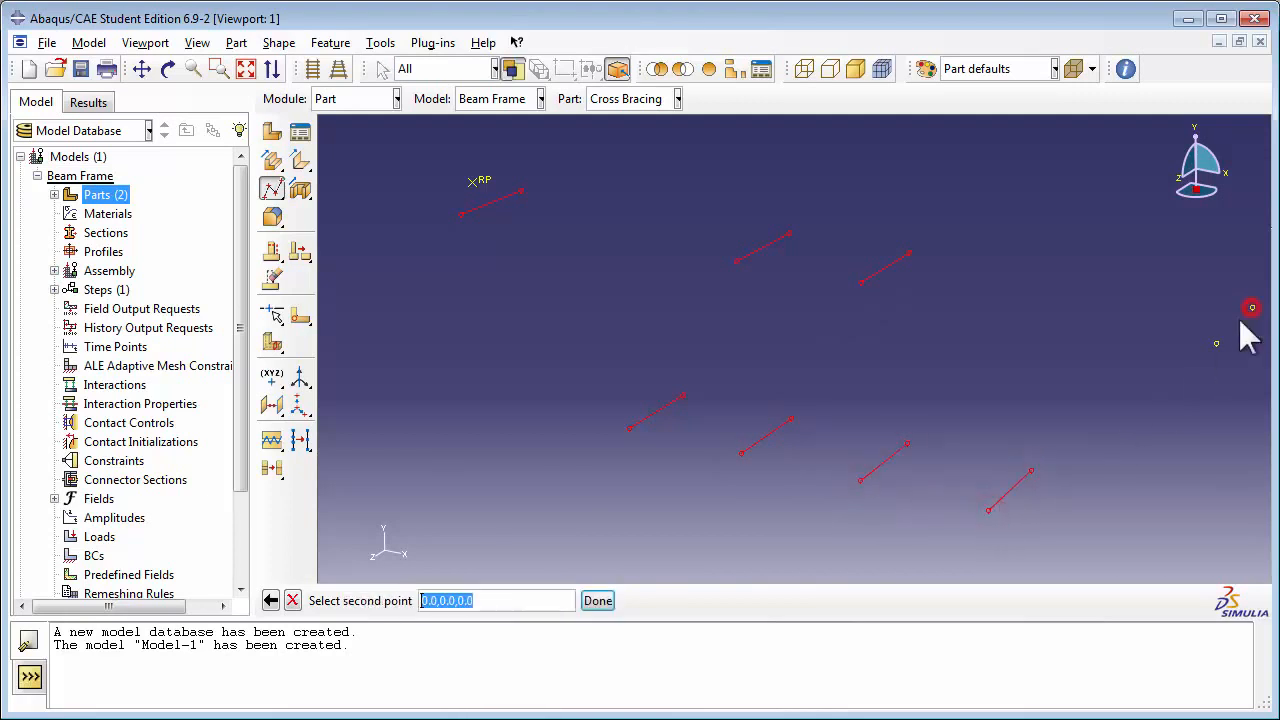
{"action": "left_click", "coordinate": [1214, 342]}
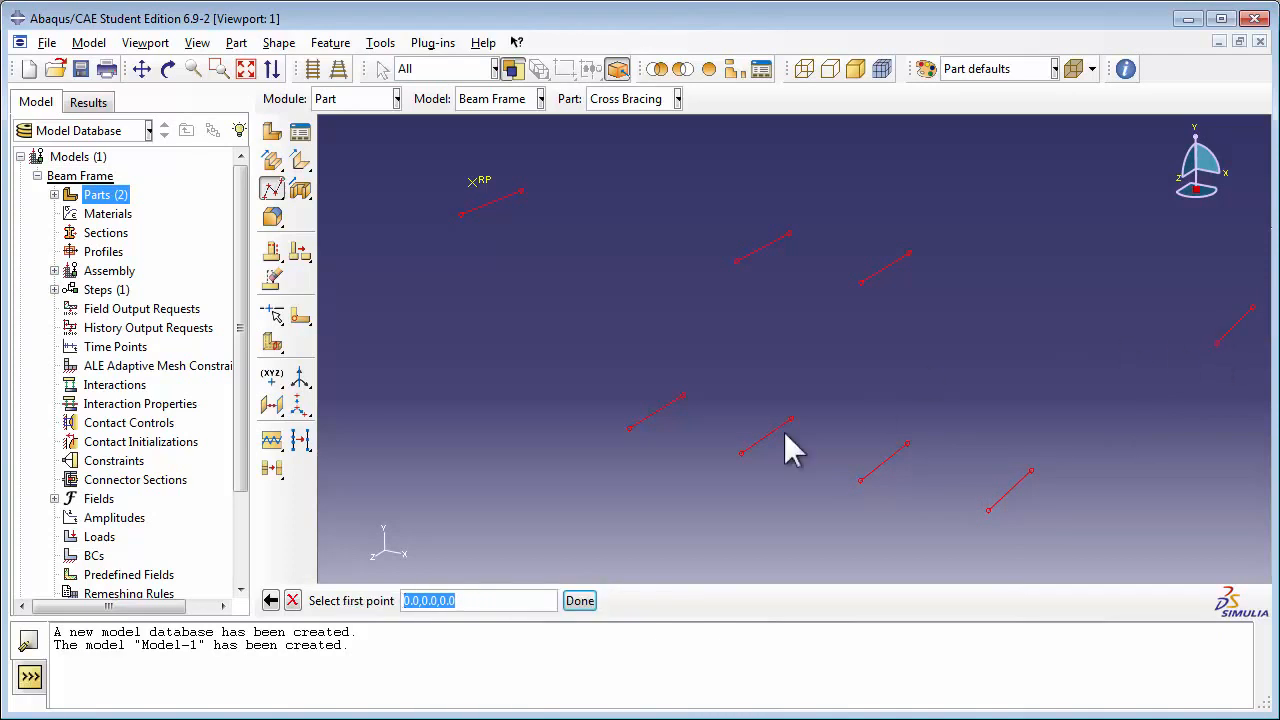
{"action": "left_click", "coordinate": [582, 601]}
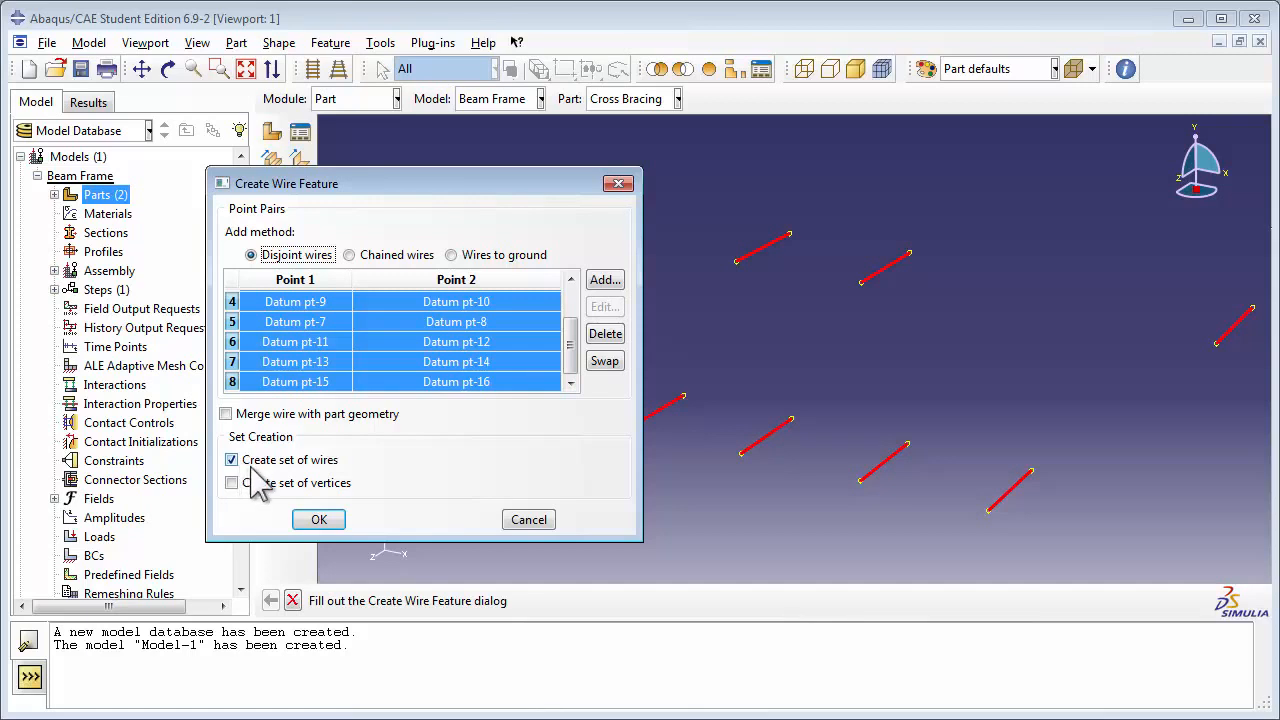
{"action": "left_click", "coordinate": [330, 521]}
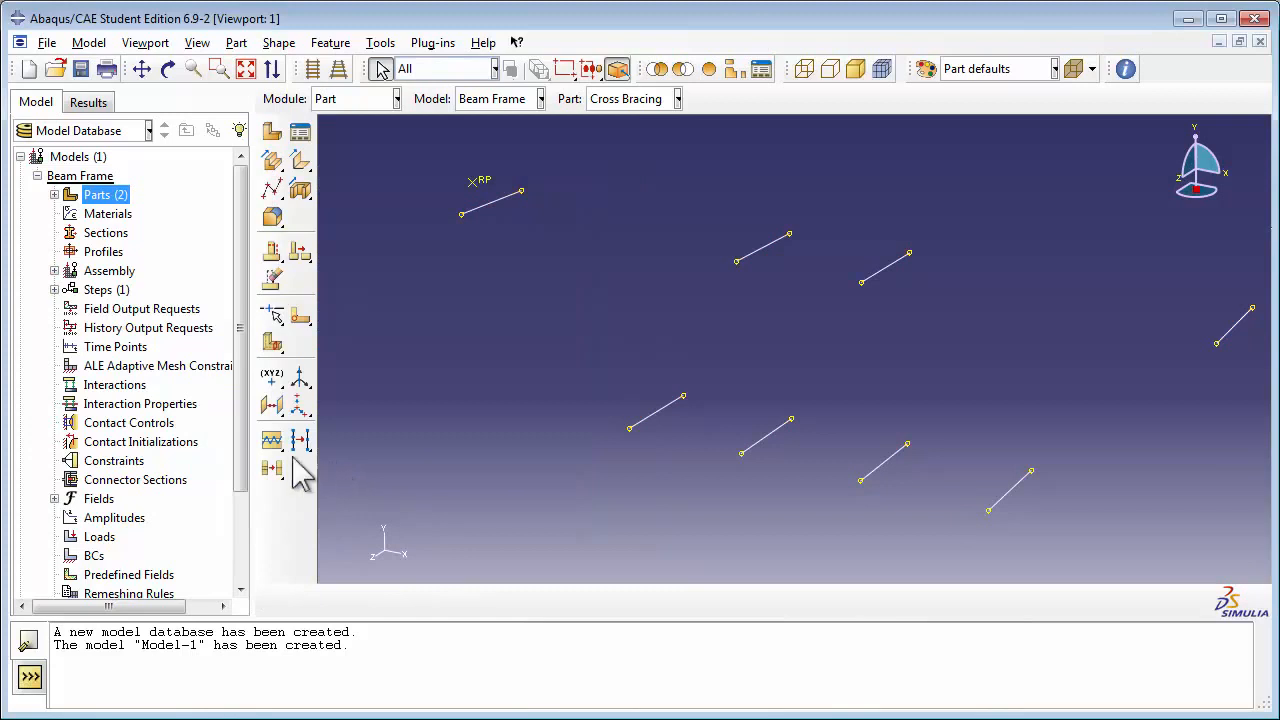
Step: Save the model database as beamframe1 in the Abaqus Book Stuff folder
{"action": "left_click", "coordinate": [46, 43]}
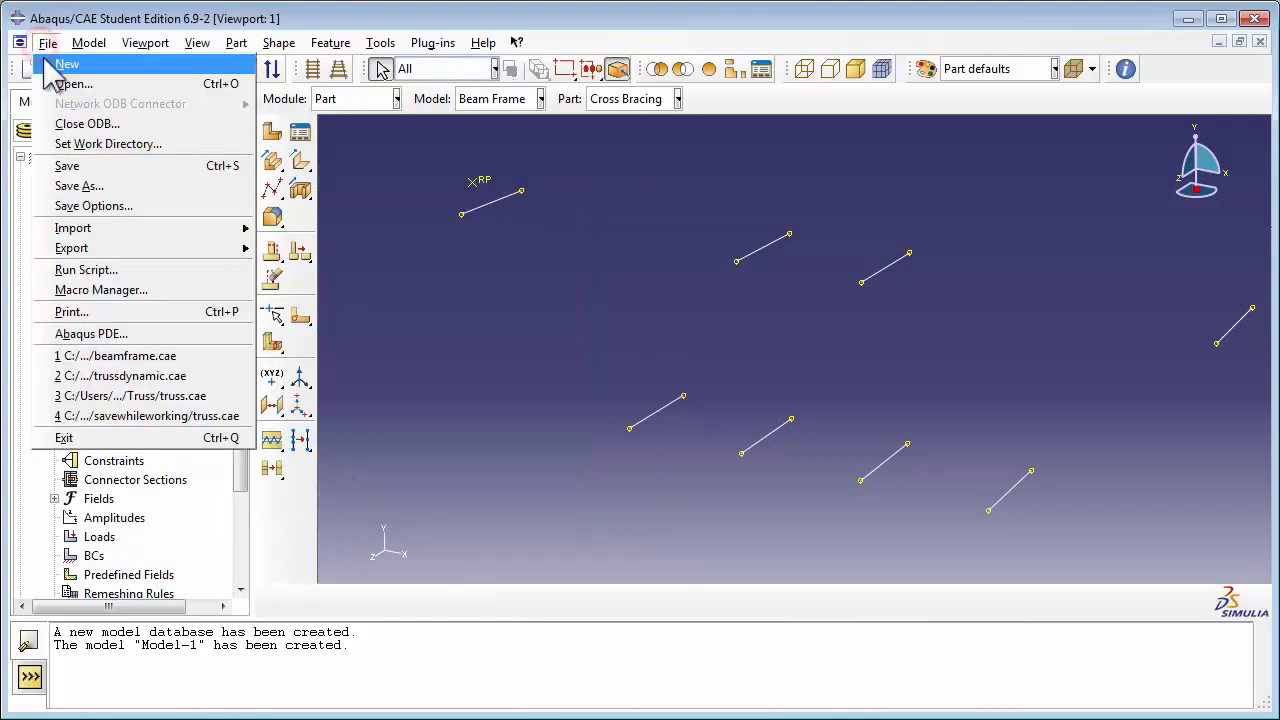
{"action": "left_click", "coordinate": [80, 168]}
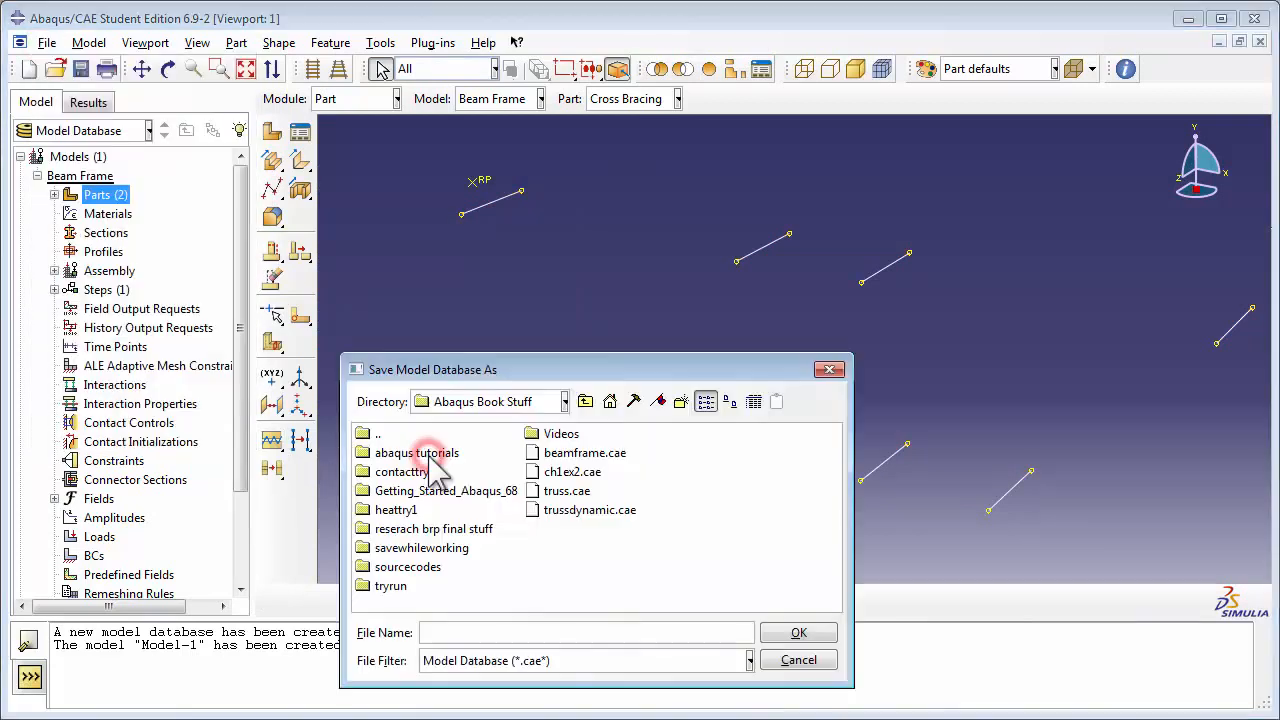
{"action": "left_click", "coordinate": [440, 632]}
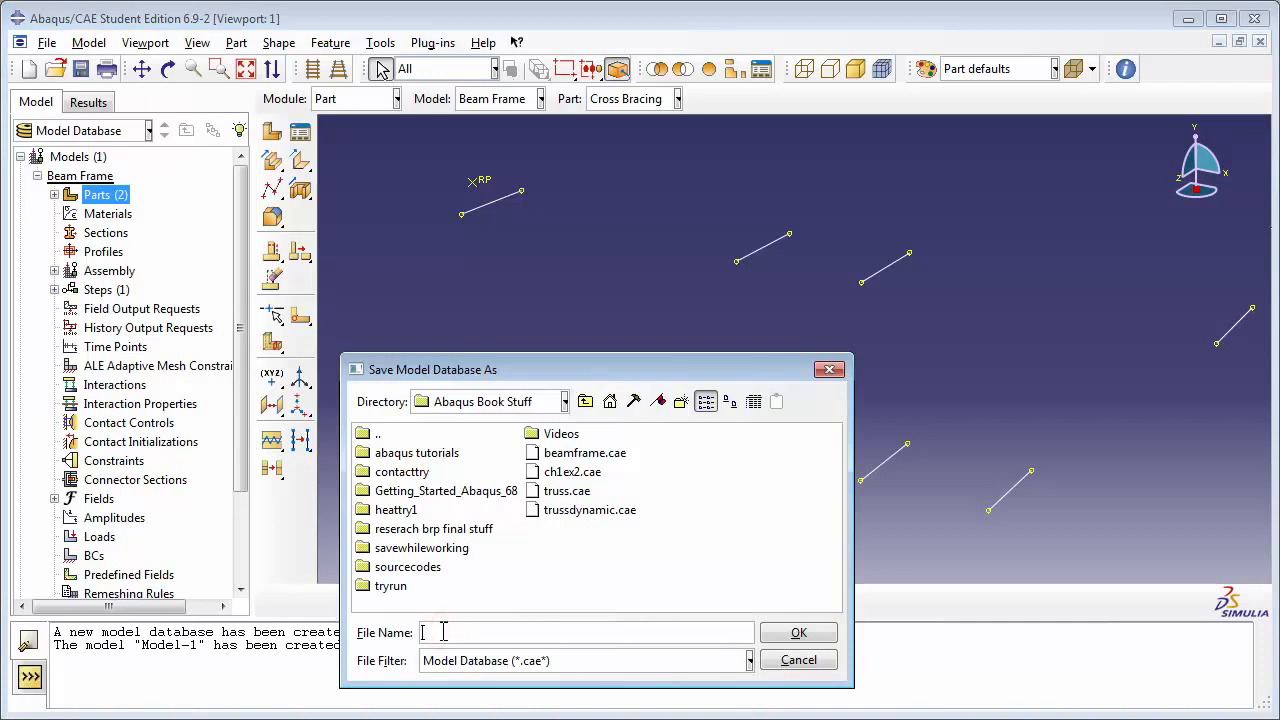
{"action": "type", "text": "beamframe1"}
{"action": "left_click", "coordinate": [798, 632]}
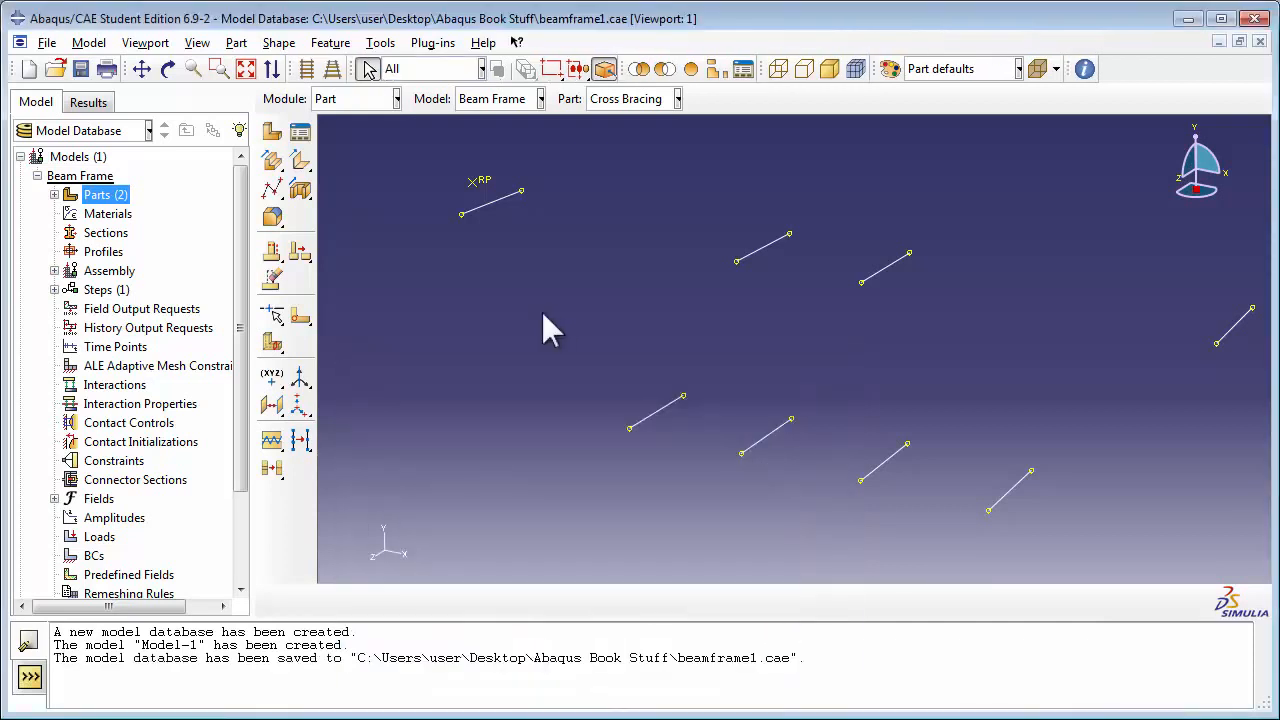